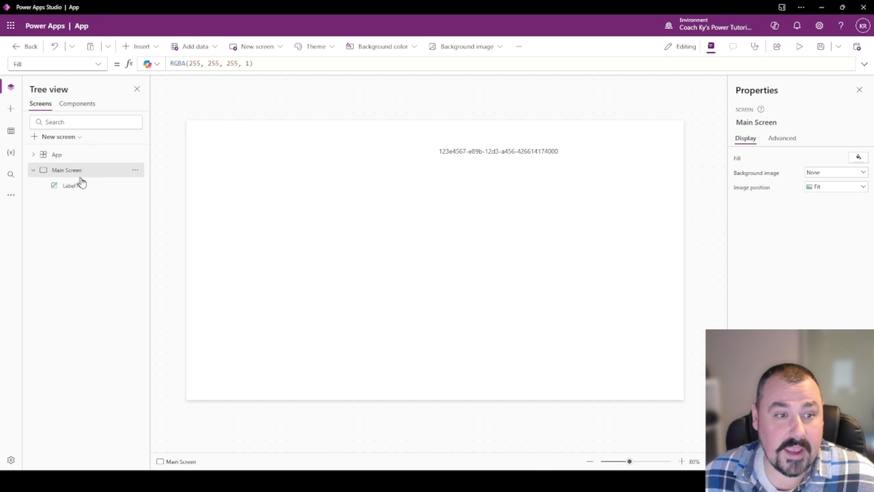
Replace Label1's fixed sample GUID Text formula with GUID().
{"action": "left_click", "coordinate": [80, 185]}
{"action": "left_click", "coordinate": [313, 63]}
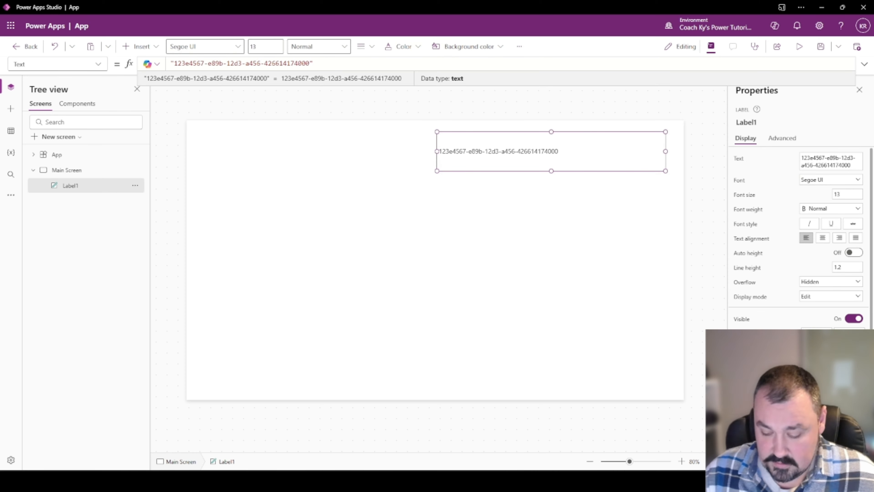
{"action": "key", "text": "Home"}
{"action": "key", "text": "shift+End"}
{"action": "key", "text": "ctrl+c"}
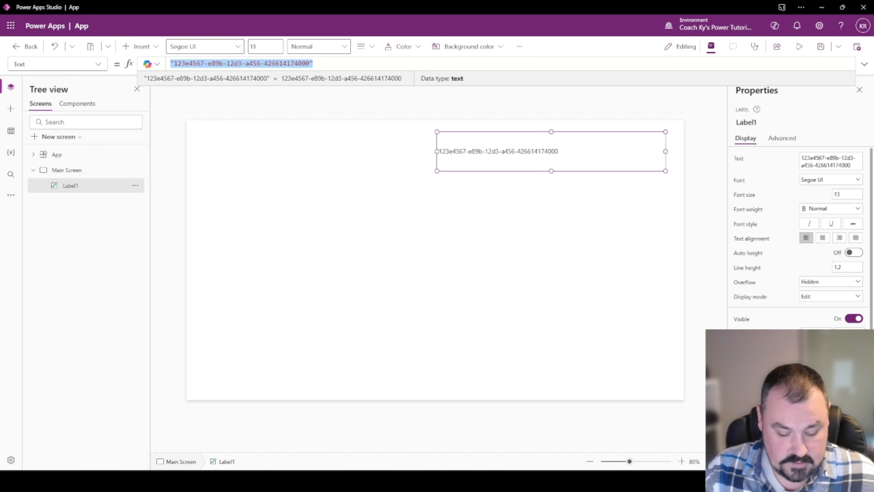
{"action": "key", "text": "BackSpace"}
{"action": "type", "text": "GUID()"}
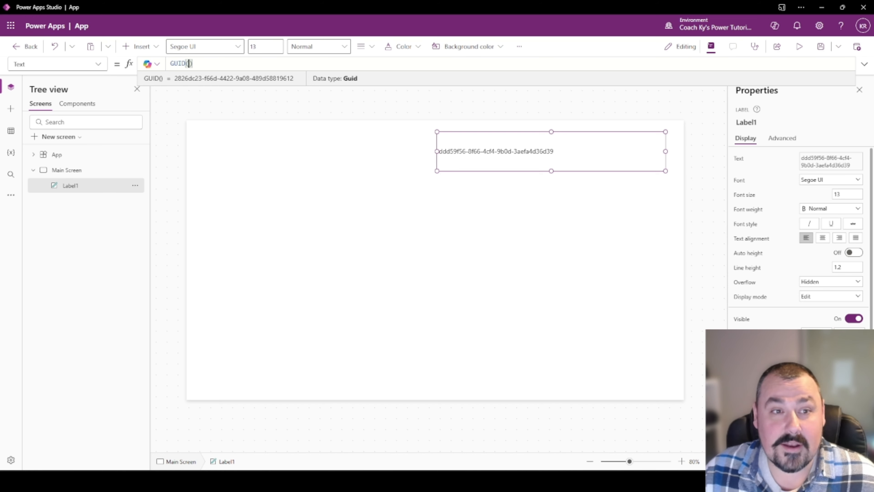
Try the quoted sample GUID as GUID()'s argument, then revert Label1 to plain GUID().
{"action": "type", "text": "\""}
{"action": "key", "text": "ctrl+v"}
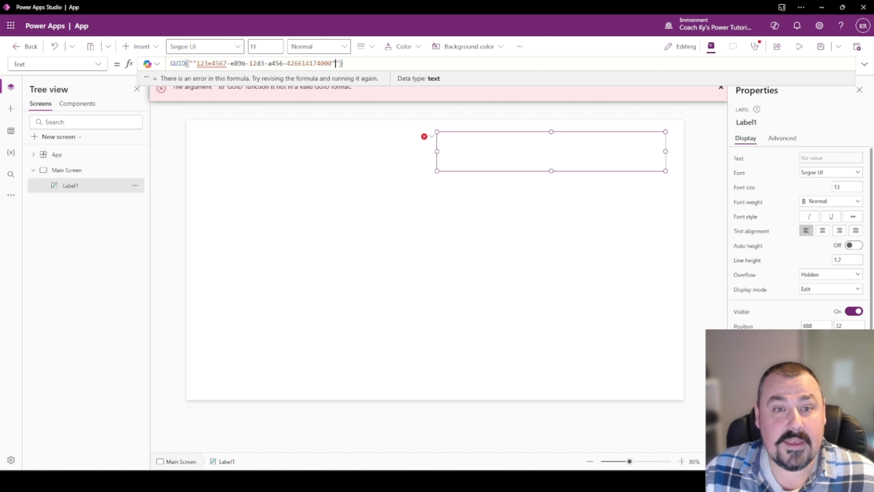
{"action": "key", "text": "BackSpace"}
{"action": "key", "text": "ctrl+Left"}
{"action": "key", "text": "ctrl+Left"}
{"action": "key", "text": "ctrl+Left"}
{"action": "key", "text": "ctrl+Left"}
{"action": "key", "text": "ctrl+Left"}
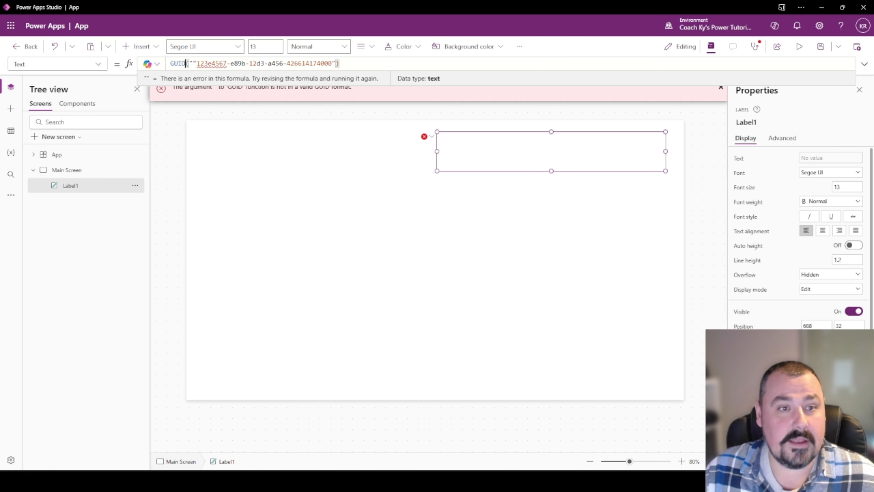
{"action": "key", "text": "ctrl+Right"}
{"action": "key", "text": "BackSpace"}
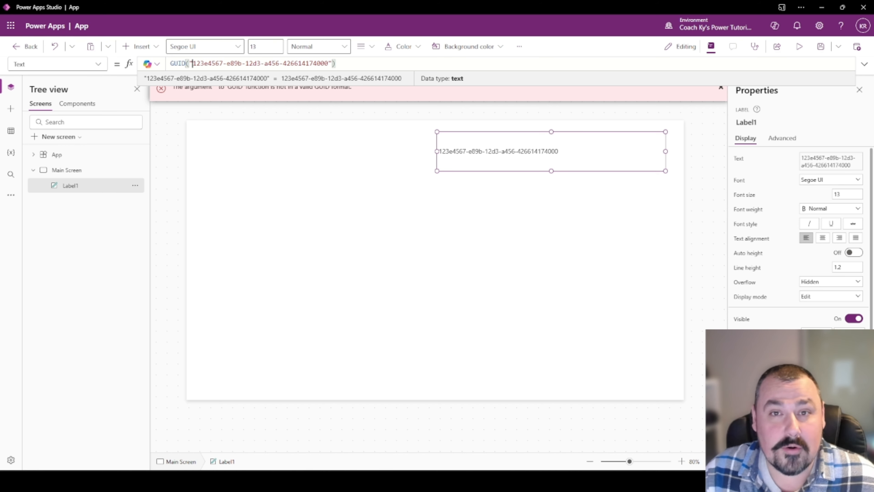
{"action": "key", "text": "Left"}
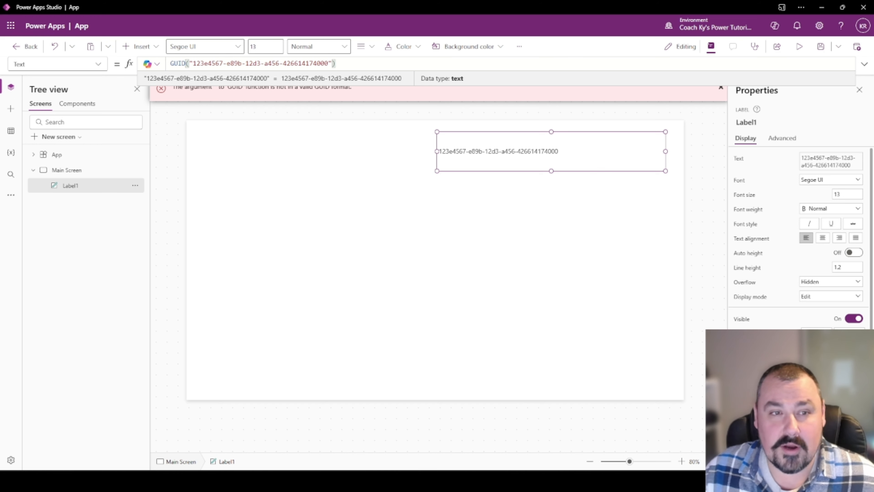
{"action": "key", "text": "shift+Right"}
{"action": "key", "text": "shift+Right"}
{"action": "key", "text": "shift+Right"}
{"action": "key", "text": "shift+Right"}
{"action": "key", "text": "shift+Right"}
{"action": "key", "text": "shift+Right"}
{"action": "key", "text": "shift+Right"}
{"action": "key", "text": "shift+Right"}
{"action": "key", "text": "shift+Right"}
{"action": "key", "text": "shift+Right"}
{"action": "key", "text": "shift+Right"}
{"action": "key", "text": "shift+Right"}
{"action": "key", "text": "shift+Right"}
{"action": "key", "text": "shift+Right"}
{"action": "key", "text": "shift+Right"}
{"action": "key", "text": "shift+Right"}
{"action": "key", "text": "shift+Right"}
{"action": "key", "text": "shift+Right"}
{"action": "key", "text": "shift+Right"}
{"action": "key", "text": "shift+Right"}
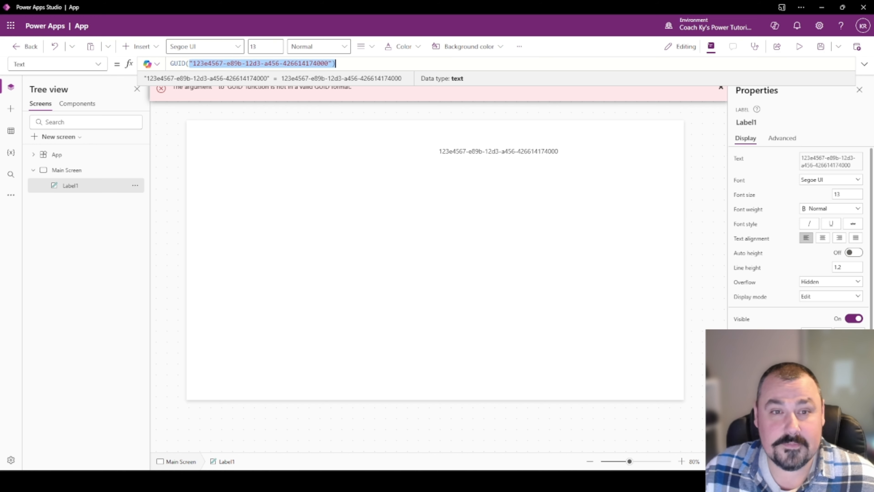
{"action": "key", "text": "BackSpace"}
{"action": "type", "text": ")"}
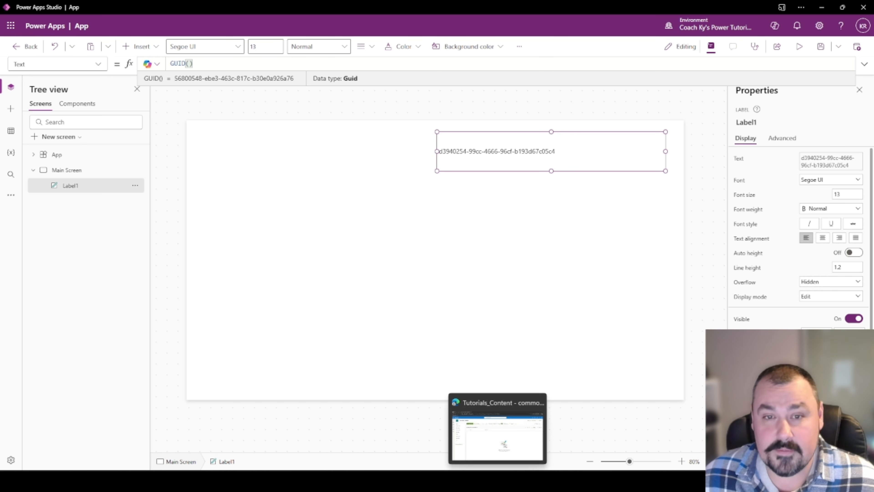
{"action": "left_click", "coordinate": [504, 444]}
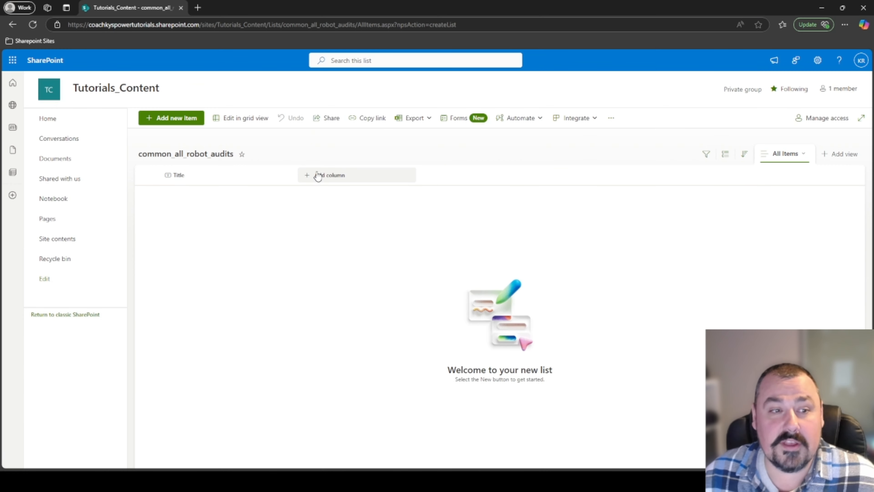
From Site contents, add a text column named robotID to common_all_info_robots.
{"action": "left_click", "coordinate": [65, 240]}
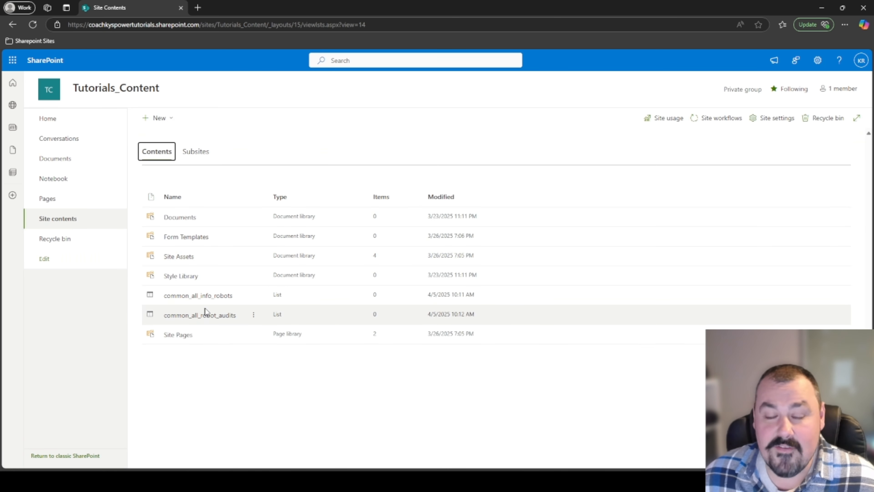
{"action": "left_click", "coordinate": [206, 296]}
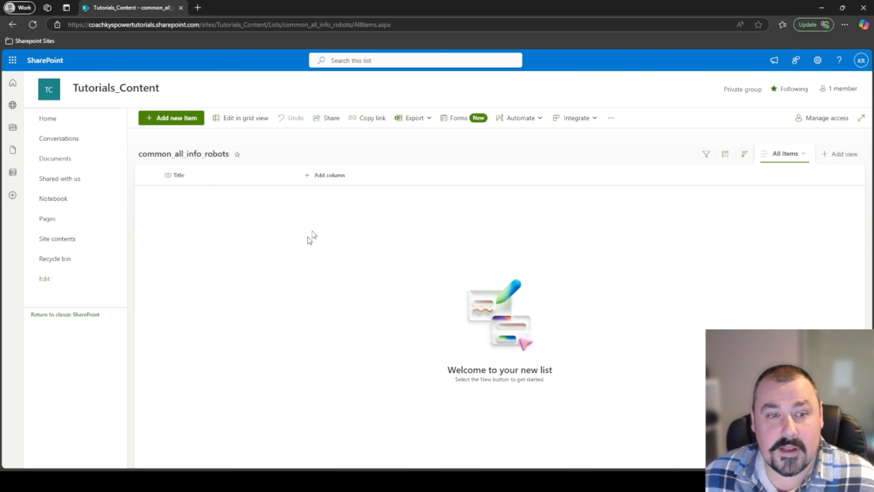
{"action": "left_click", "coordinate": [340, 178]}
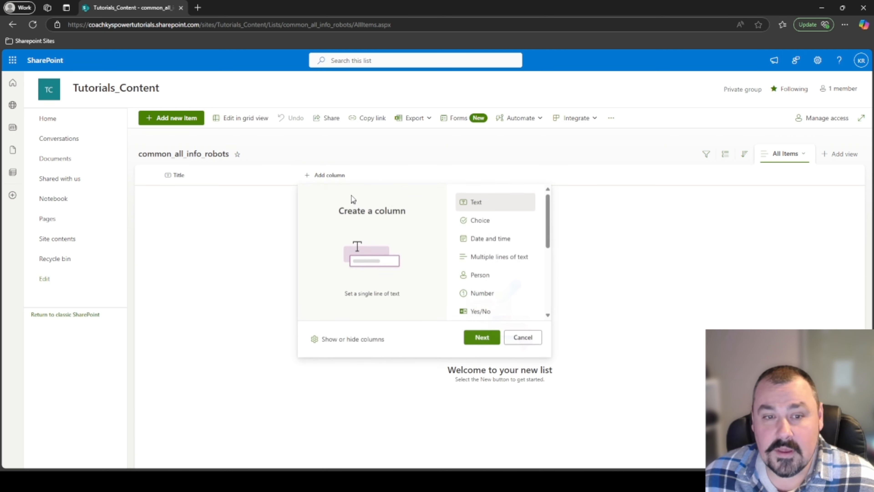
{"action": "left_click", "coordinate": [482, 336]}
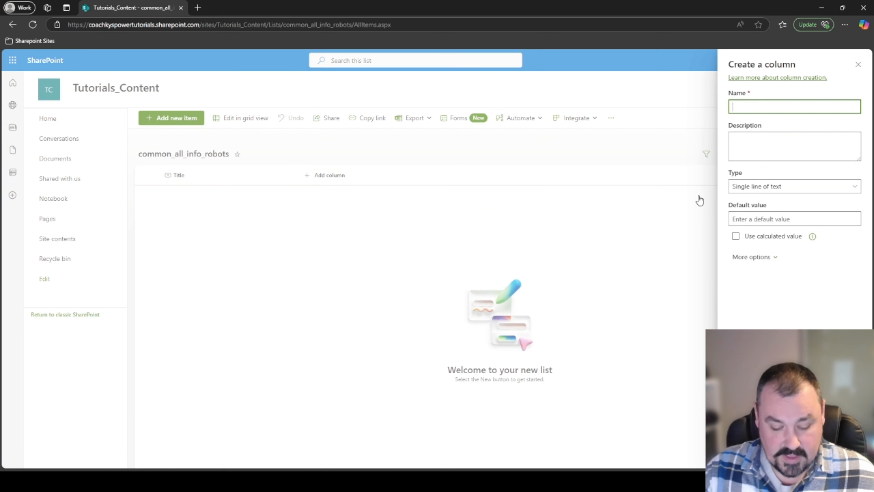
{"action": "type", "text": "robot"}
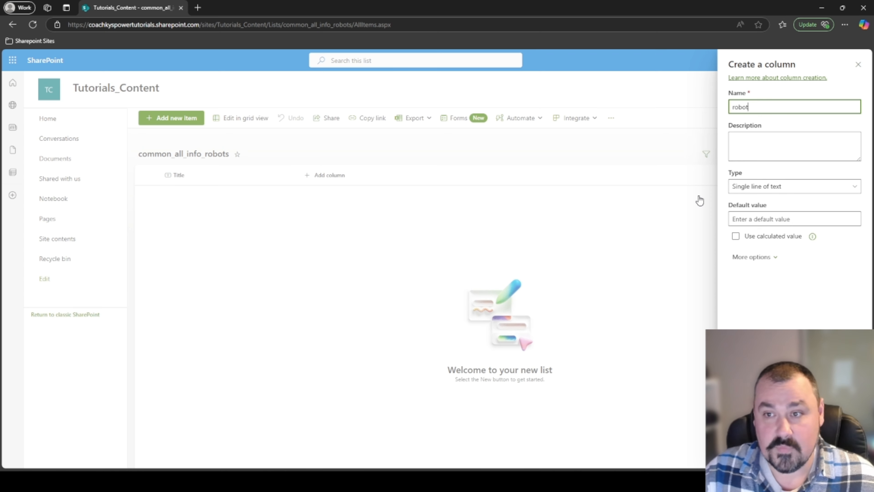
{"action": "type", "text": "ID"}
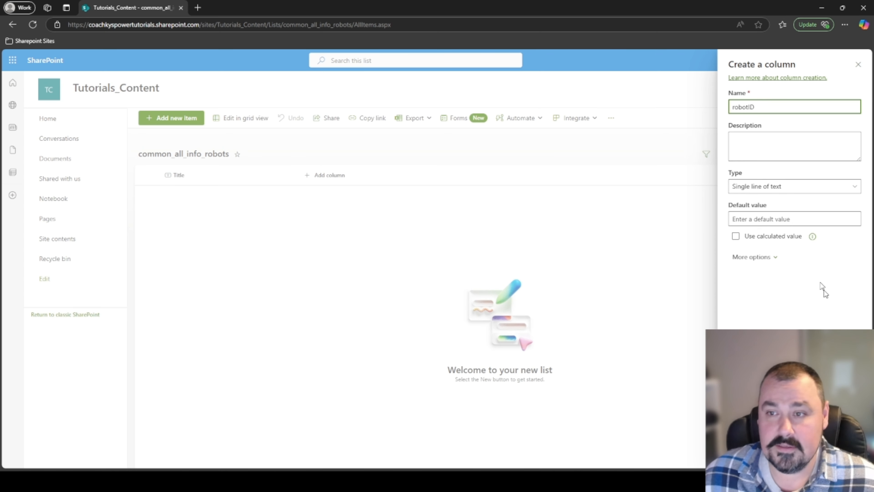
{"action": "left_click", "coordinate": [743, 454]}
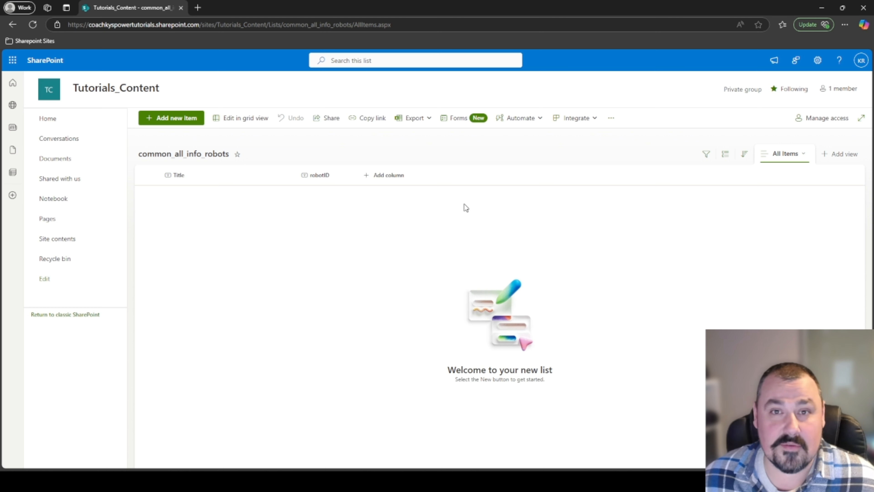
Review the robotID column's settings, then close them without changes.
{"action": "left_click", "coordinate": [332, 177]}
{"action": "mouse_move", "coordinate": [344, 265]}
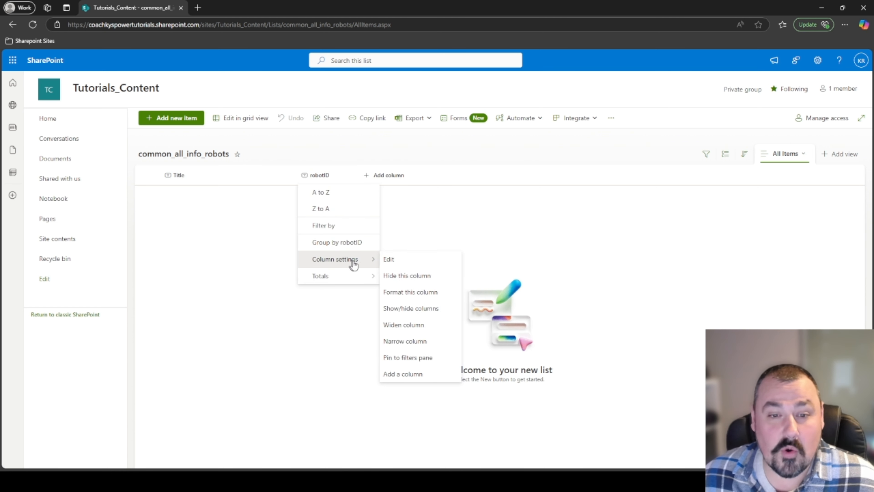
{"action": "left_click", "coordinate": [392, 260]}
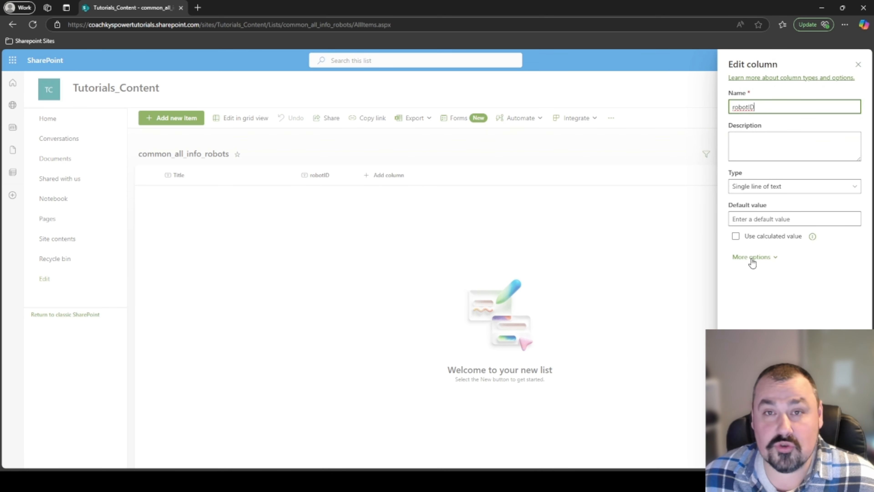
{"action": "left_click", "coordinate": [752, 258]}
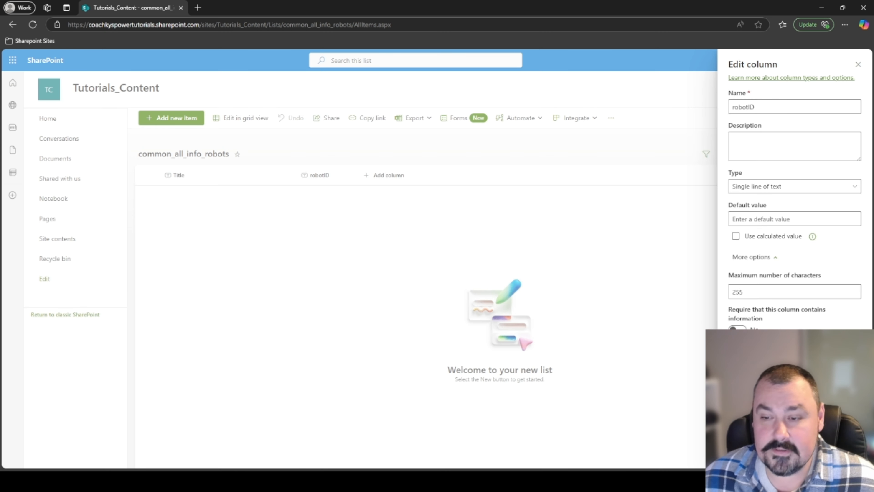
{"action": "key", "text": "Escape"}
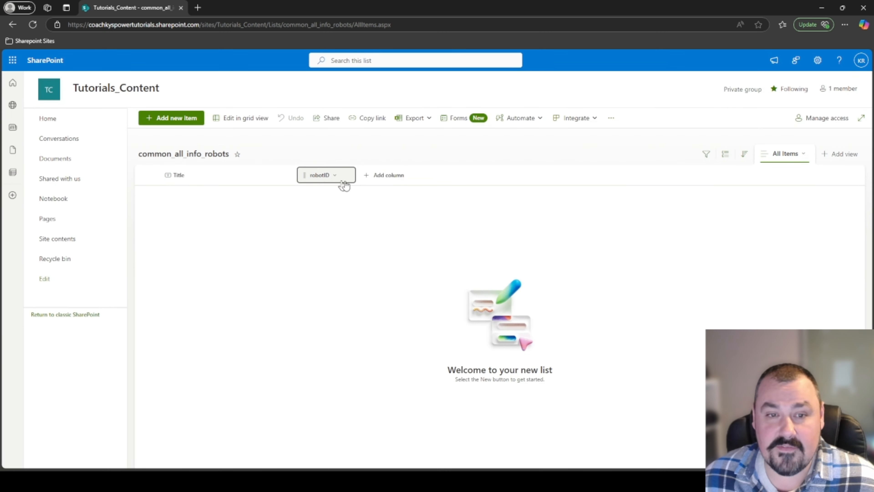
Add a single line of text column named robotLocation.
{"action": "left_click", "coordinate": [402, 177]}
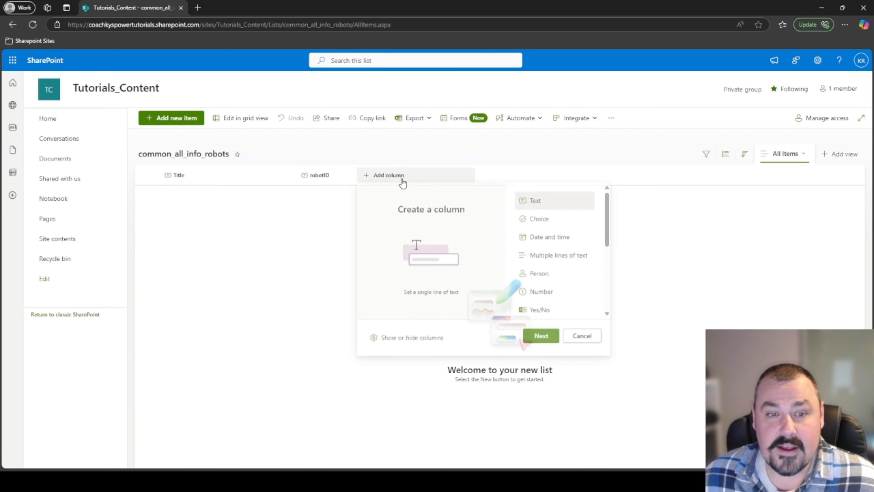
{"action": "left_click", "coordinate": [546, 342]}
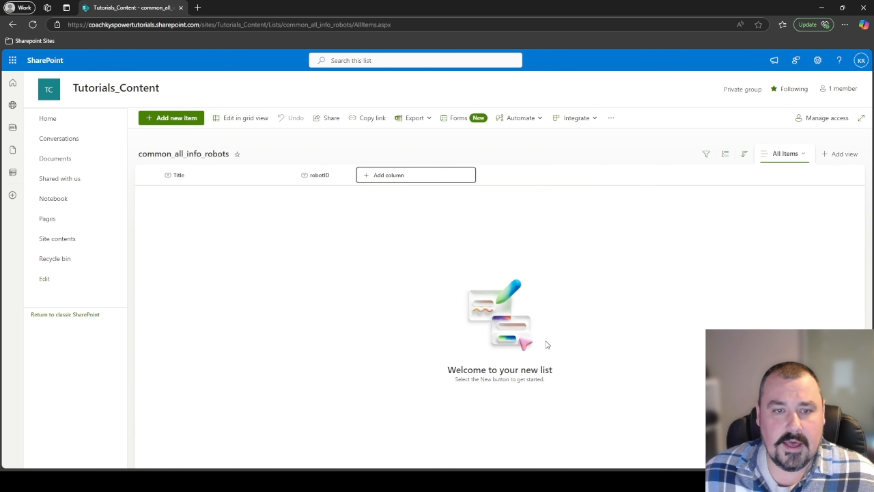
{"action": "type", "text": "r"}
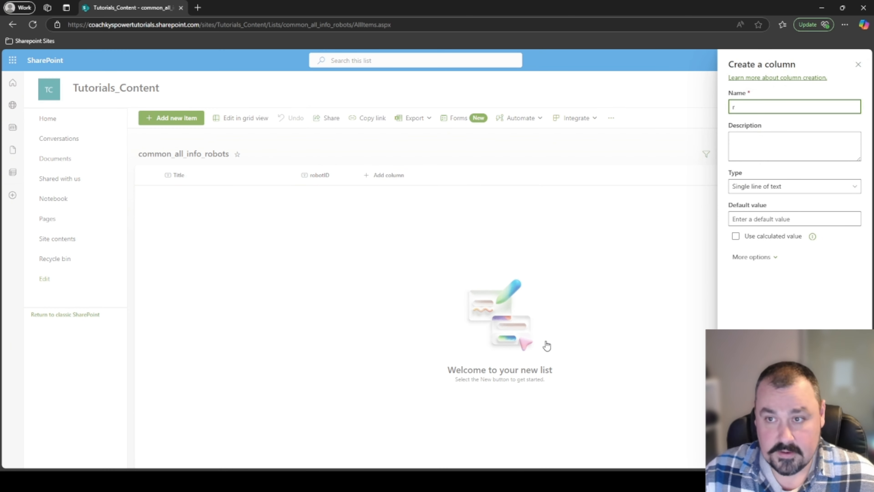
{"action": "type", "text": "obotLocation"}
{"action": "key", "text": "Return"}
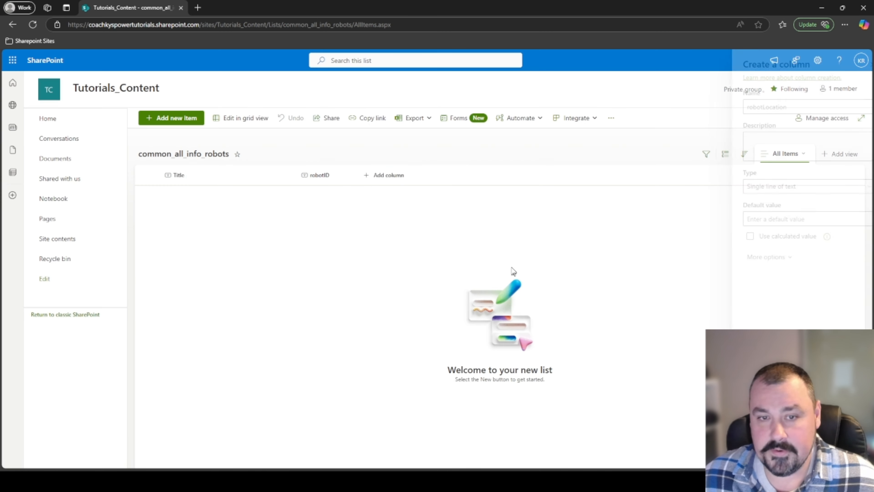
Add a Yes/No column named robotStatus, defaulting to Yes.
{"action": "left_click", "coordinate": [447, 176]}
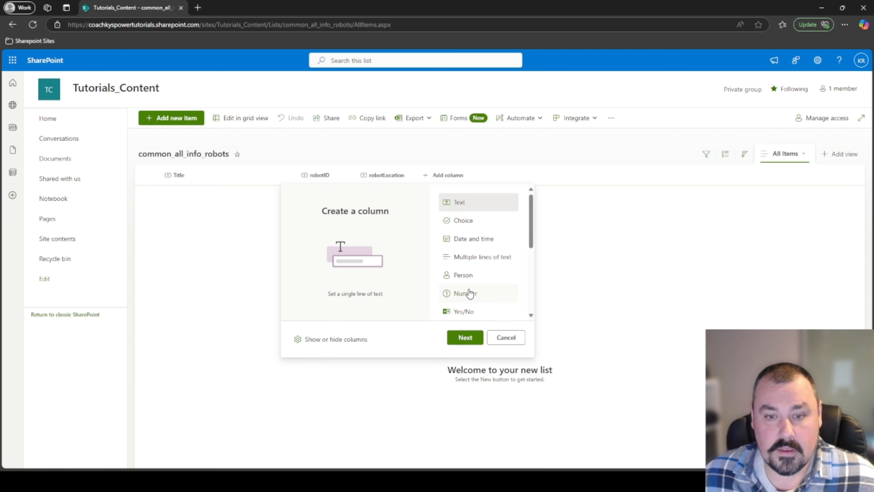
{"action": "left_click", "coordinate": [464, 311]}
{"action": "left_click", "coordinate": [467, 337]}
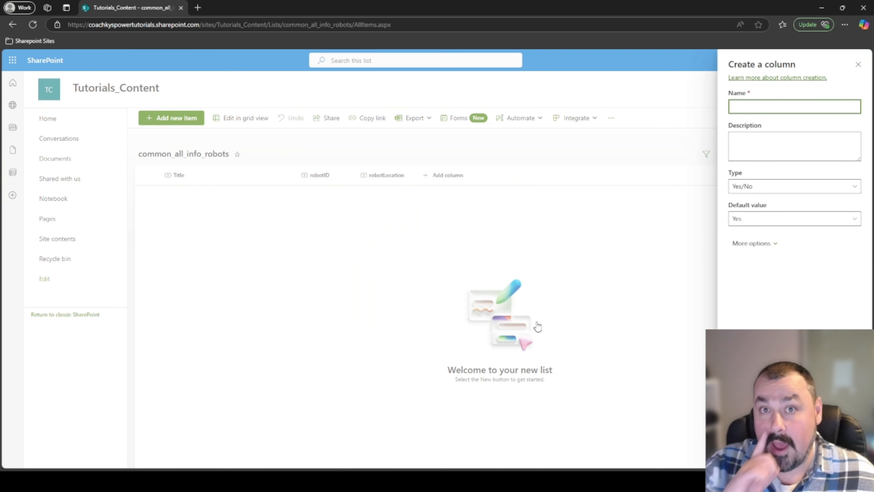
{"action": "type", "text": "robt"}
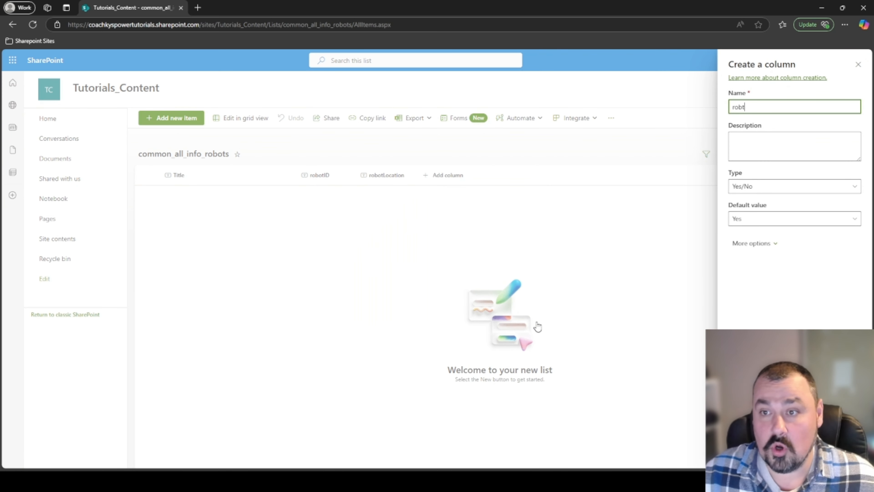
{"action": "key", "text": "BackSpace"}
{"action": "type", "text": "otStatus"}
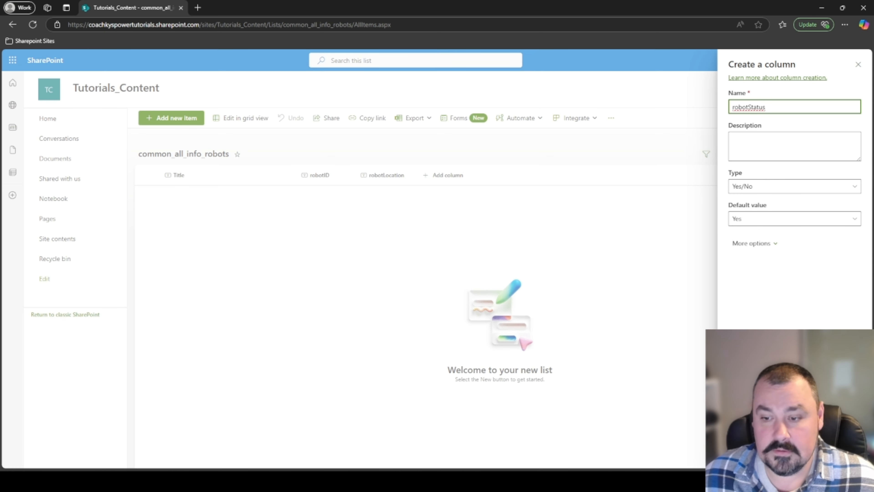
{"action": "key", "text": "Return"}
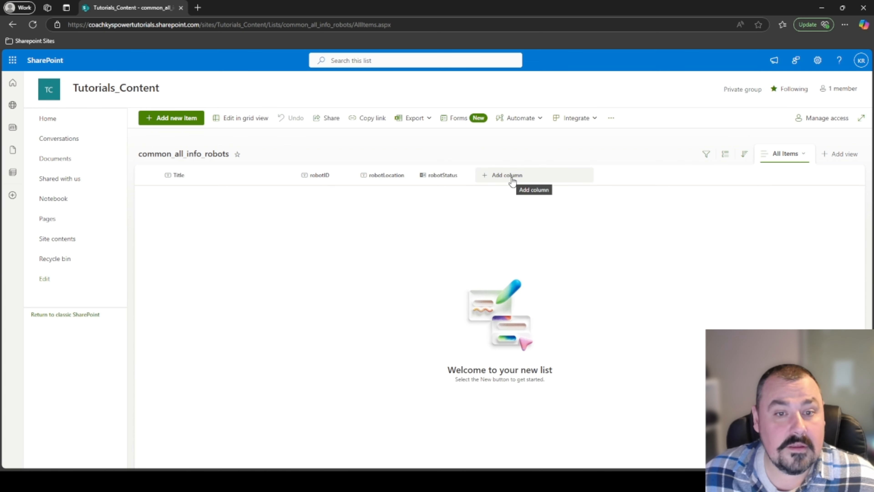
Add a Date and time column named robotLastCheckUp to common_all_info_robots.
{"action": "left_click", "coordinate": [512, 181]}
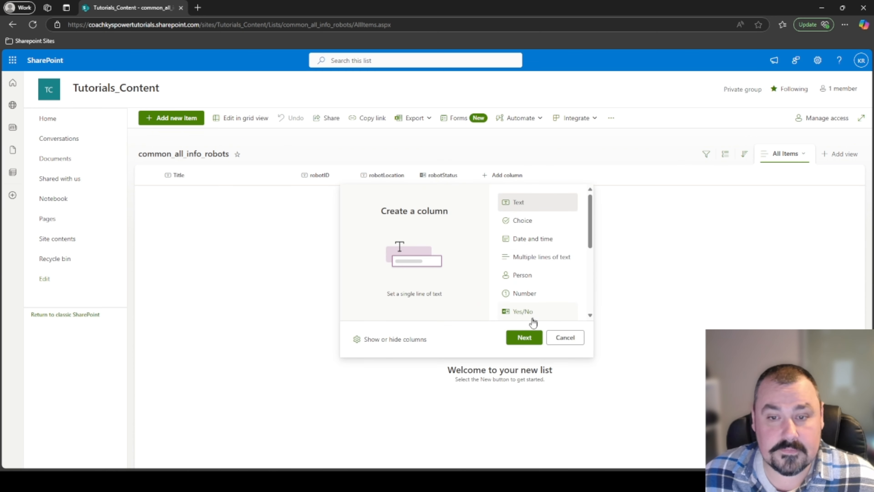
{"action": "left_click", "coordinate": [525, 337]}
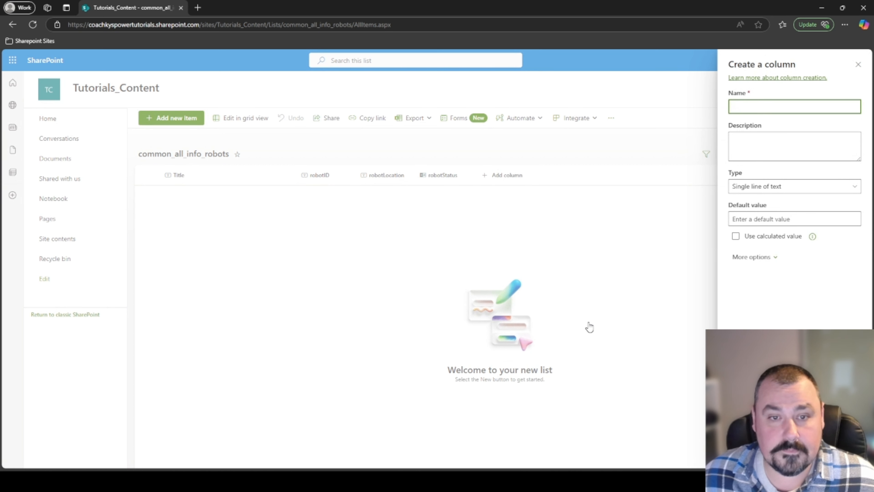
{"action": "type", "text": "robot"}
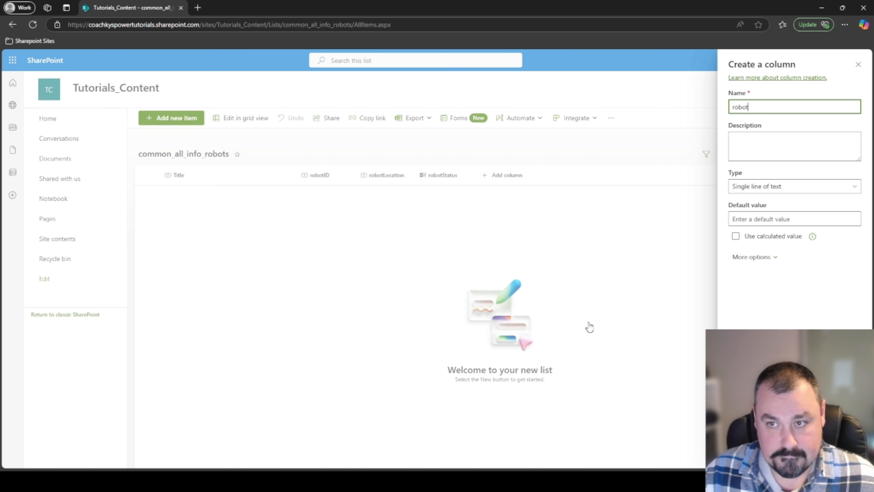
{"action": "type", "text": "CheckUp"}
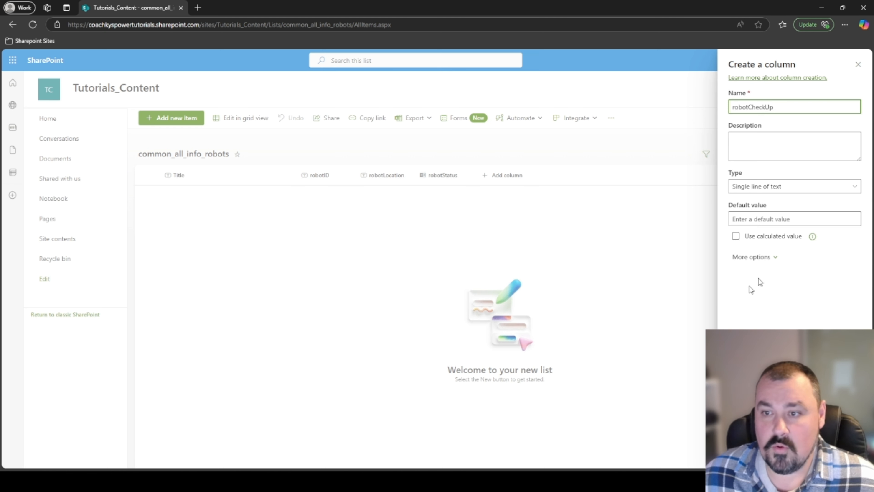
{"action": "left_click", "coordinate": [805, 185]}
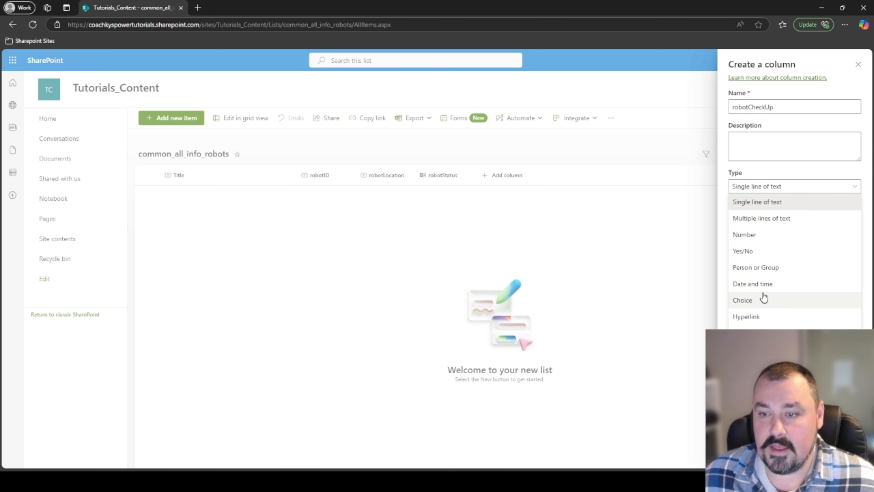
{"action": "left_click", "coordinate": [761, 284]}
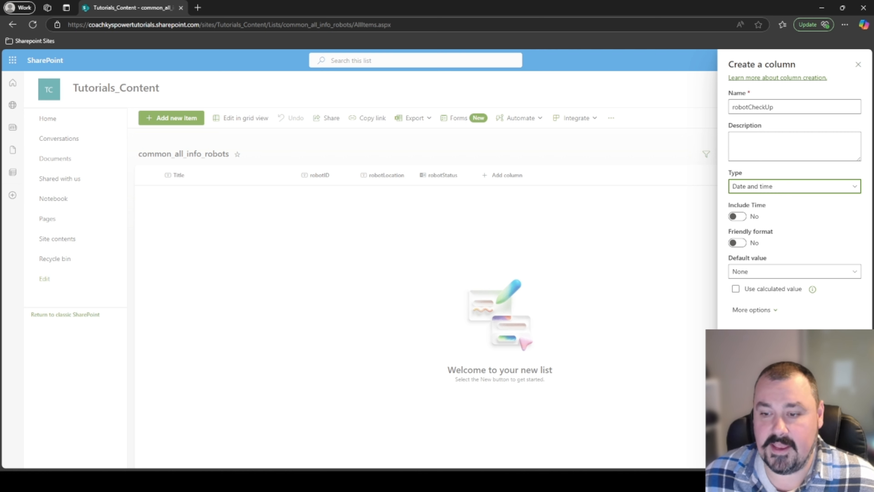
{"action": "left_click", "coordinate": [749, 107]}
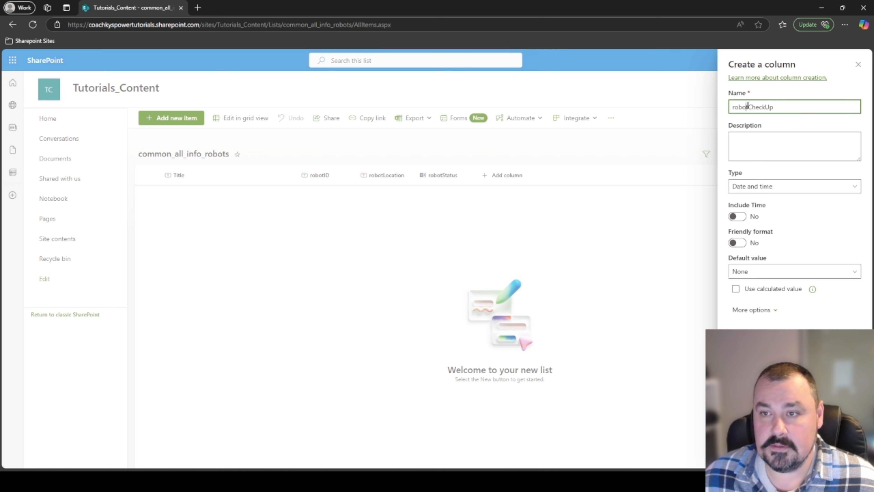
{"action": "type", "text": "Last"}
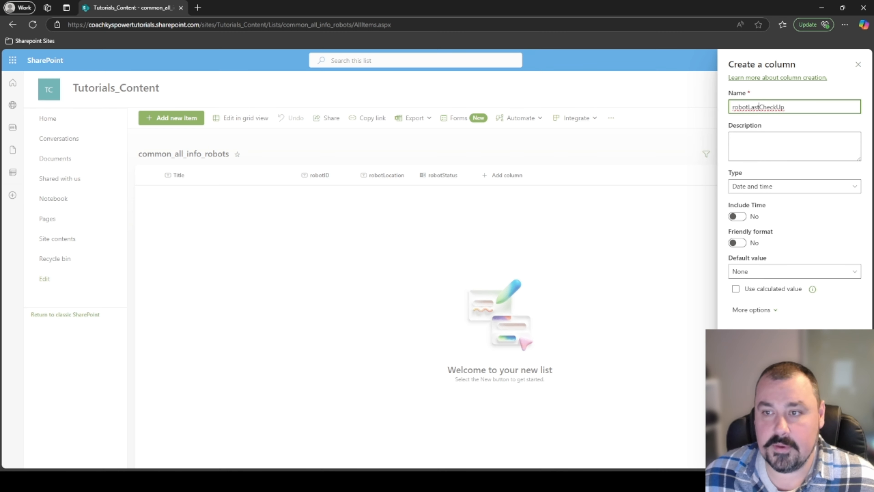
{"action": "key", "text": "Return"}
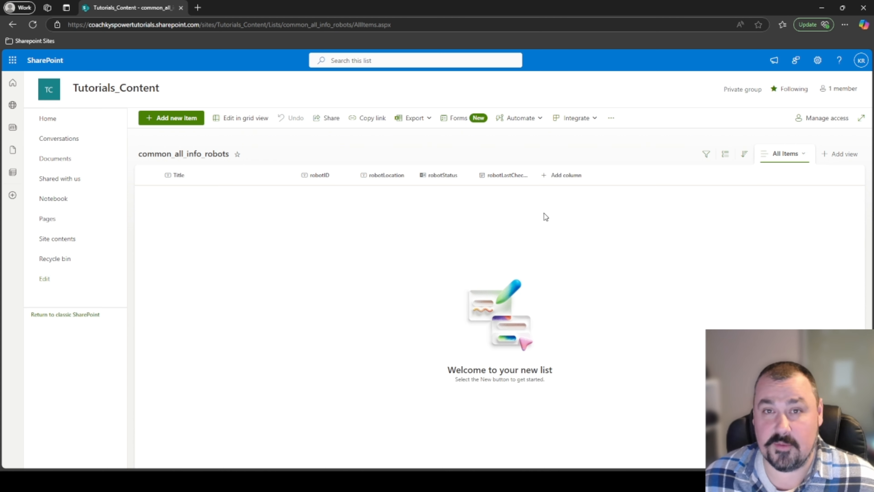
Add a text column named robotID to the common_all_robot_audits list.
{"action": "left_click", "coordinate": [70, 238]}
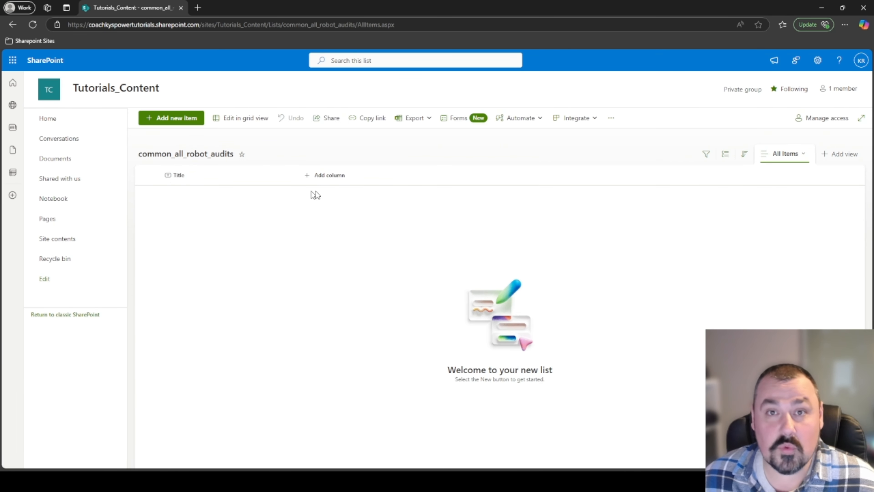
{"action": "left_click", "coordinate": [337, 175]}
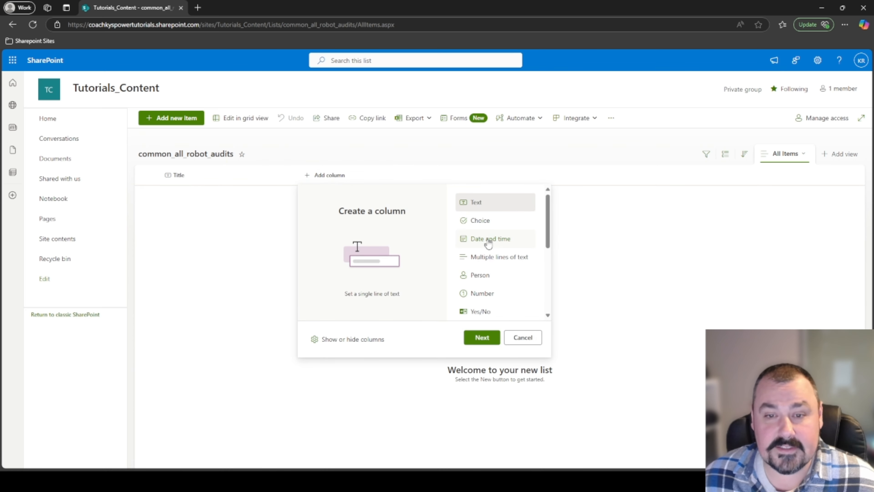
{"action": "left_click", "coordinate": [489, 337]}
{"action": "type", "text": "robotID"}
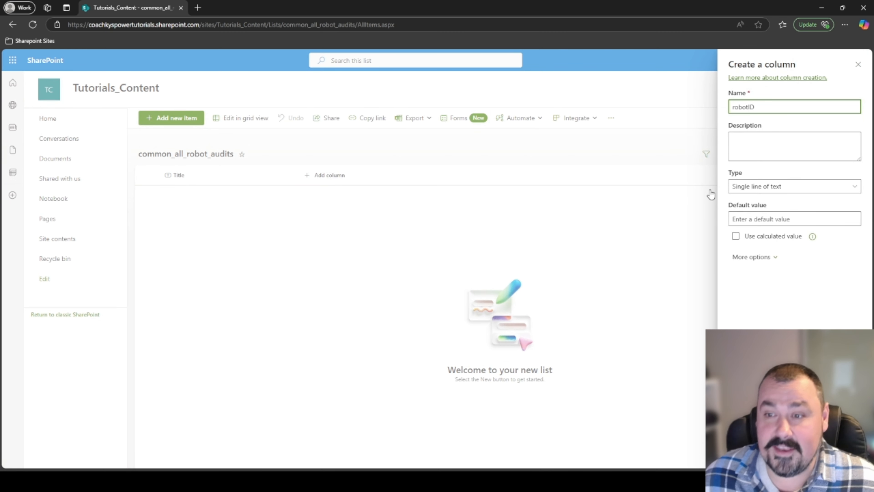
{"action": "key", "text": "Return"}
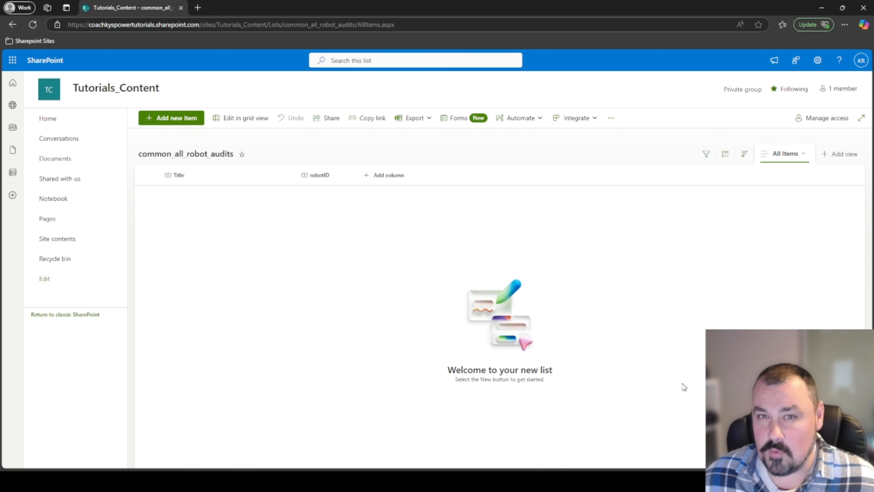
Add a Date and time column named robotCheckUp to the audits list.
{"action": "left_click", "coordinate": [385, 175]}
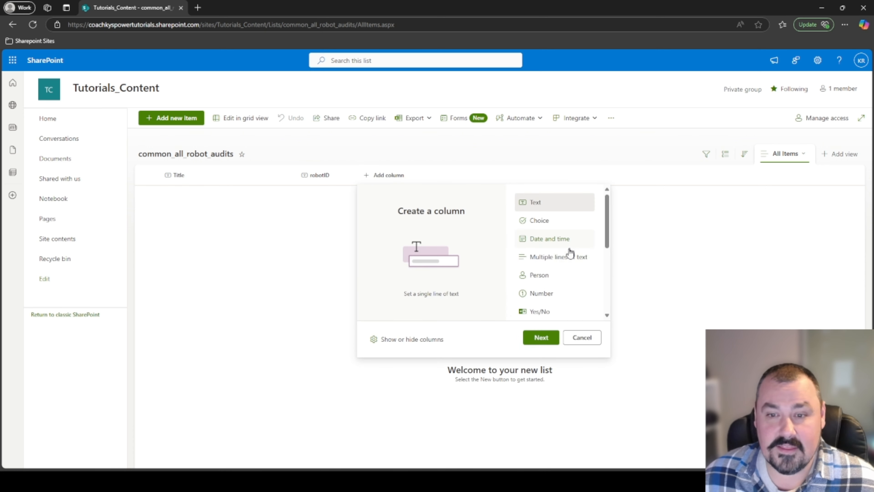
{"action": "left_click", "coordinate": [551, 239]}
{"action": "left_click", "coordinate": [544, 338]}
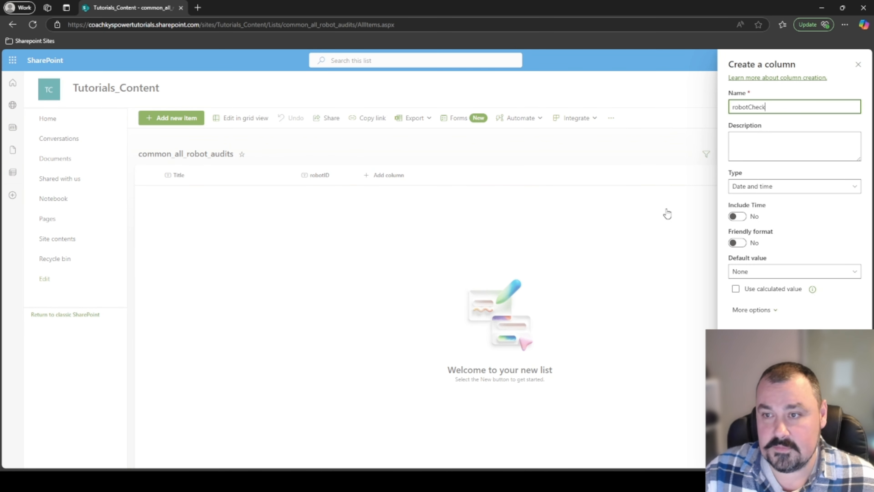
{"action": "left_click", "coordinate": [774, 107]}
{"action": "key", "text": "Return"}
Add a text column named robotComments to the audits list.
{"action": "left_click", "coordinate": [449, 176]}
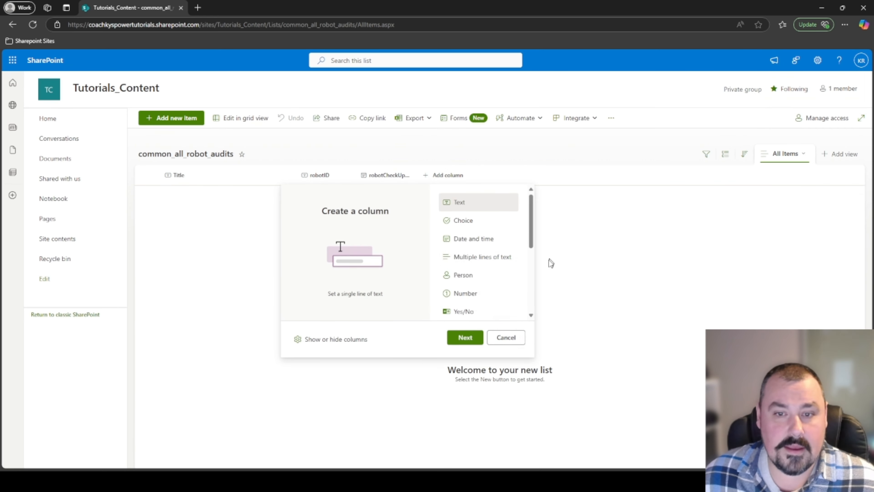
{"action": "left_click", "coordinate": [467, 337]}
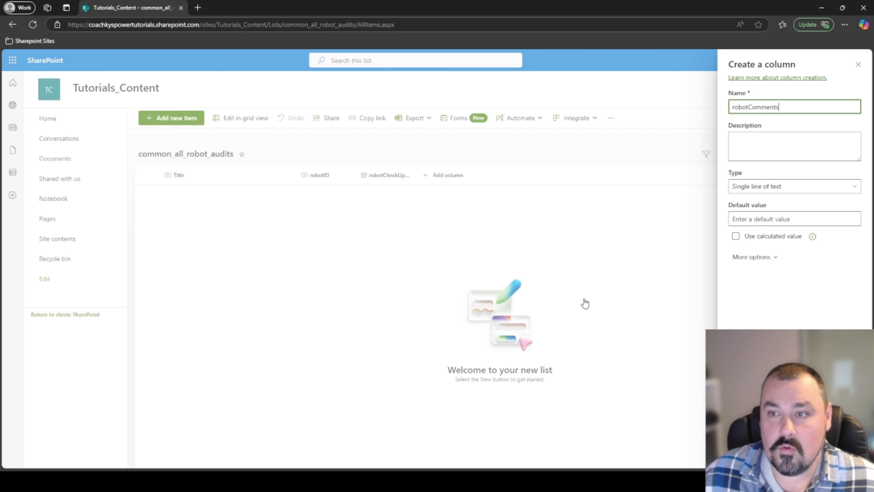
{"action": "type", "text": "robotComments"}
{"action": "key", "text": "ctrl+a"}
{"action": "key", "text": "Return"}
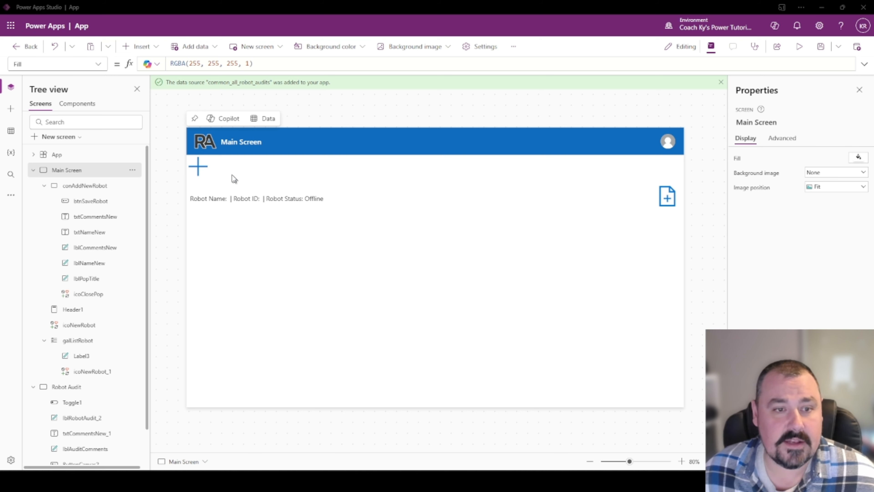
Preview the New Robot popup with name Emmett and comment 'He is a silly robot', then select Create Record.
{"action": "left_click", "coordinate": [199, 170]}
{"action": "left_click", "coordinate": [200, 170], "text": "alt"}
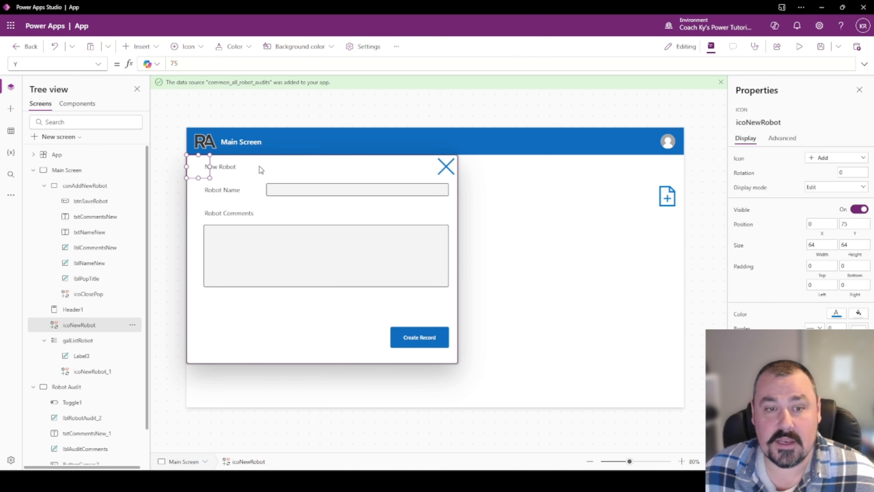
{"action": "left_click", "coordinate": [799, 49]}
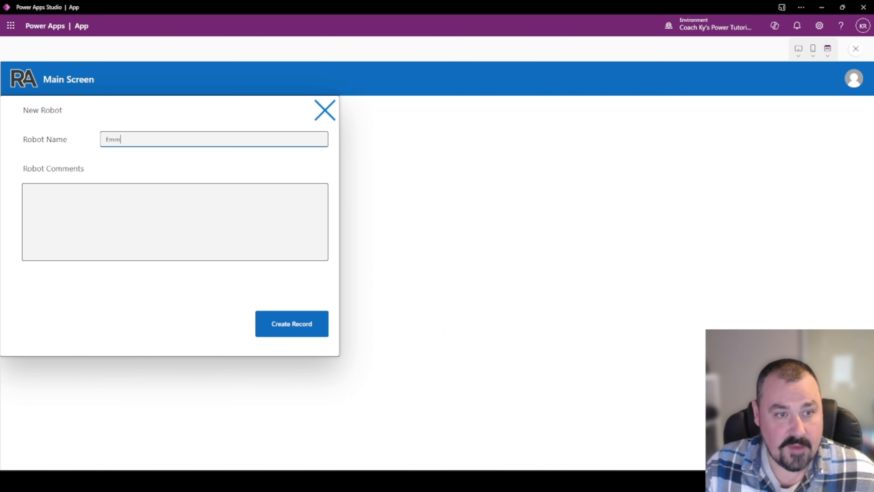
{"action": "key", "text": "Tab"}
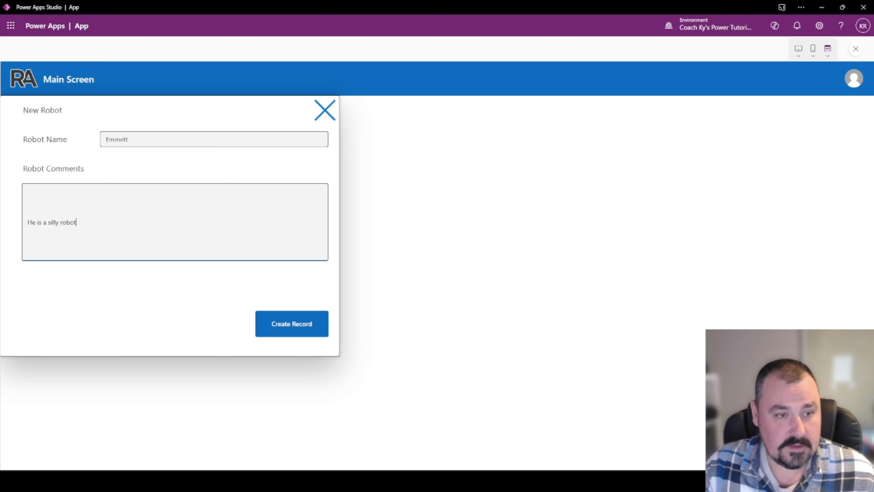
{"action": "left_click", "coordinate": [856, 49]}
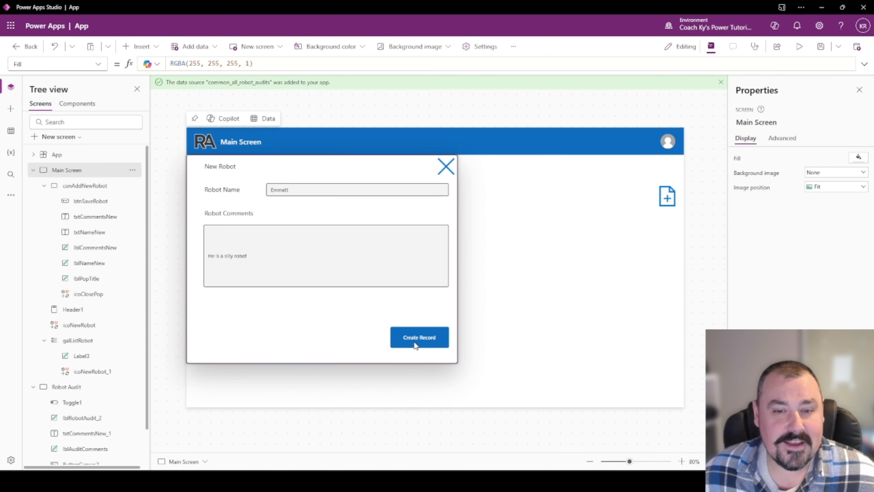
{"action": "left_click", "coordinate": [414, 342]}
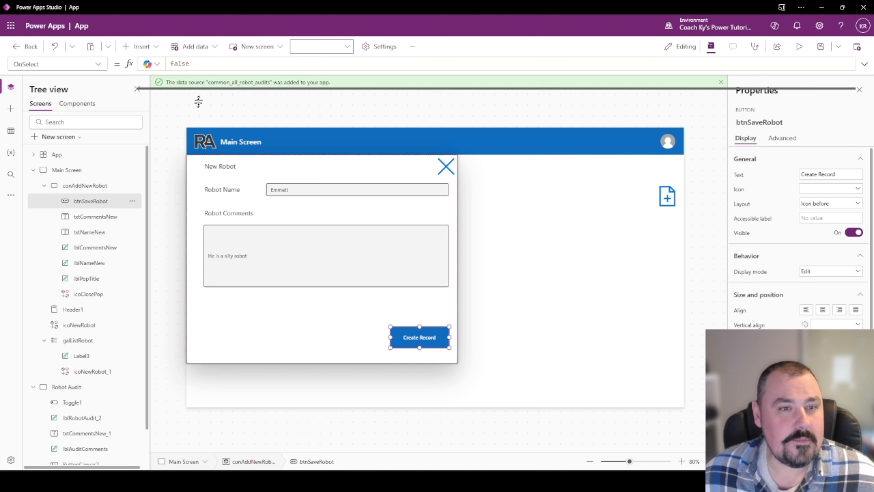
Start Create Record's OnSelect with Patch(common_all_info_robots, Defaults(common_all_info_robots), ...).
{"action": "left_click", "coordinate": [186, 63]}
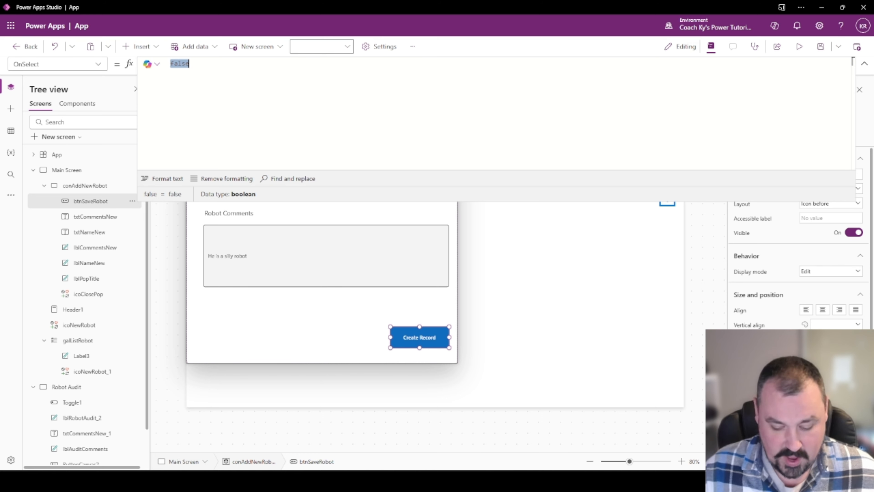
{"action": "type", "text": "Patch("}
{"action": "key", "text": "shift+Return"}
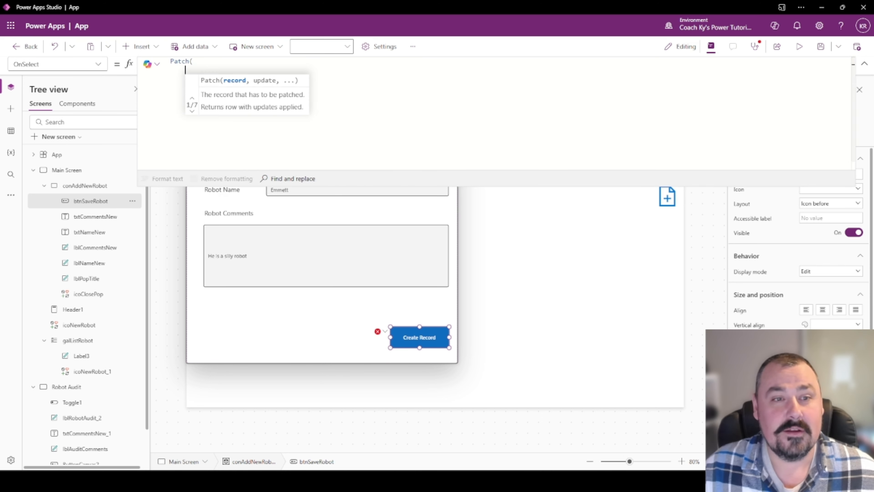
{"action": "type", "text": "Com"}
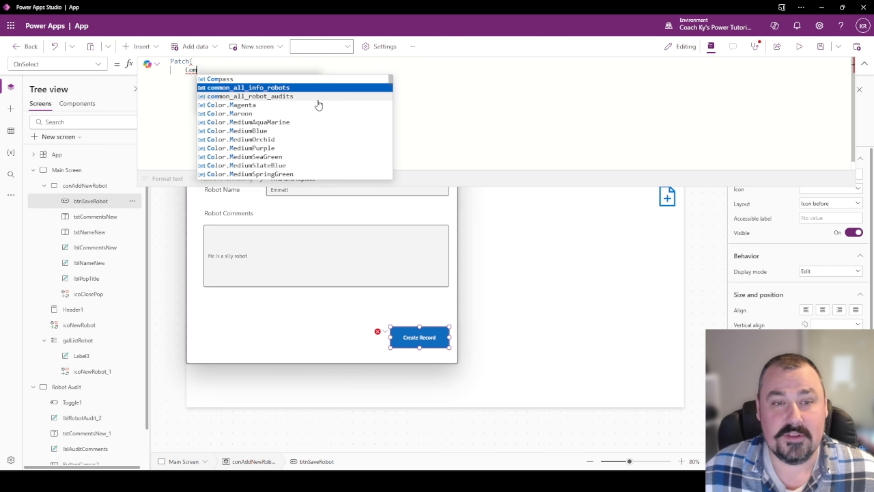
{"action": "key", "text": "Tab"}
{"action": "type", "text": ","}
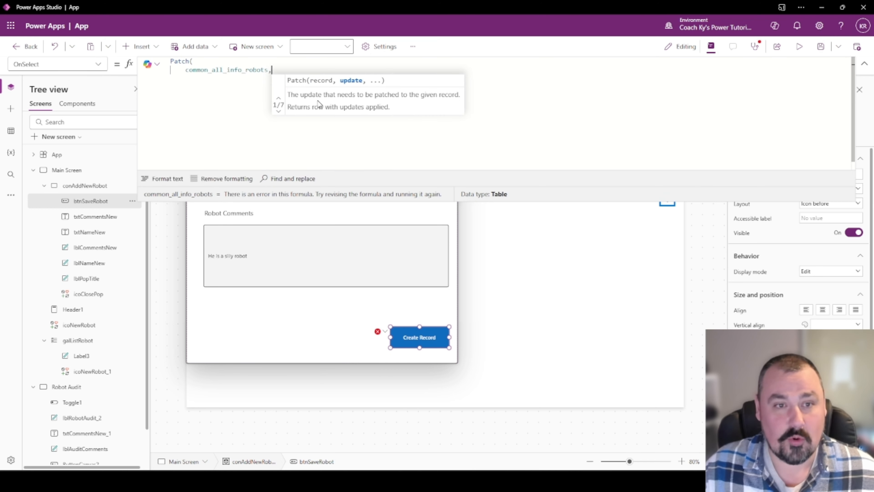
{"action": "key", "text": "shift+Return"}
{"action": "type", "text": "Defaults(com"}
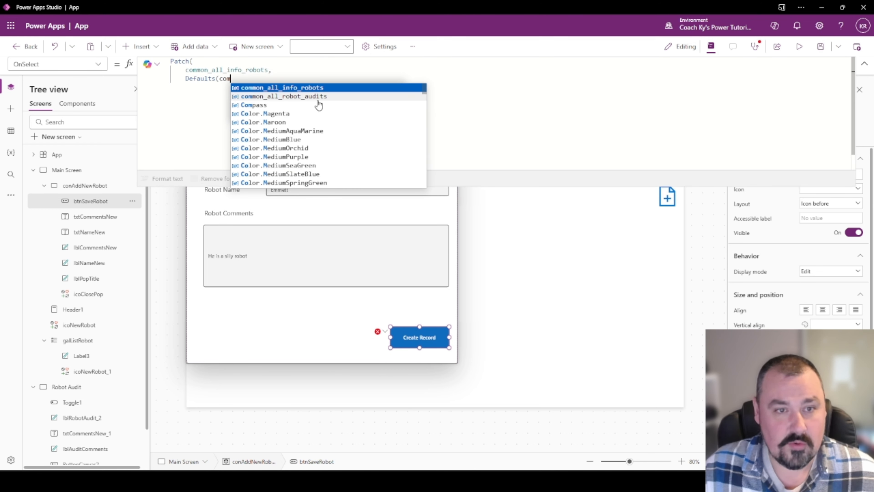
{"action": "key", "text": "Tab"}
{"action": "type", "text": "),"}
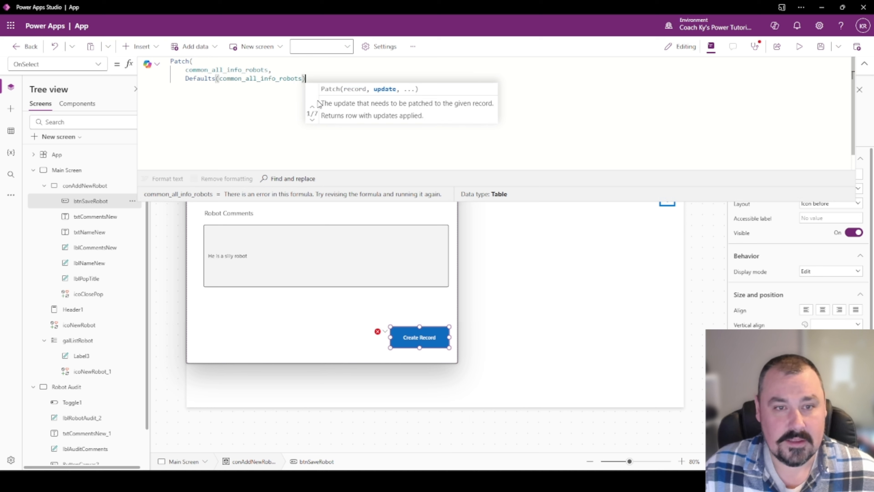
{"action": "key", "text": "shift+Return"}
Add the empty record braces and closing parenthesis, then begin a Title field inside.
{"action": "type", "text": "{"}
{"action": "key", "text": "shift+Return"}
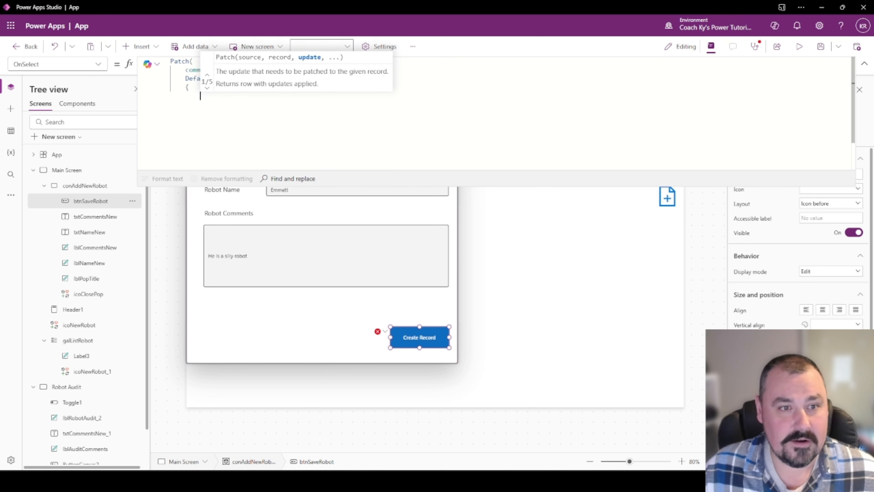
{"action": "type", "text": "{"}
{"action": "key", "text": "BackSpace"}
{"action": "key", "text": "BackSpace"}
{"action": "type", "text": "{"}
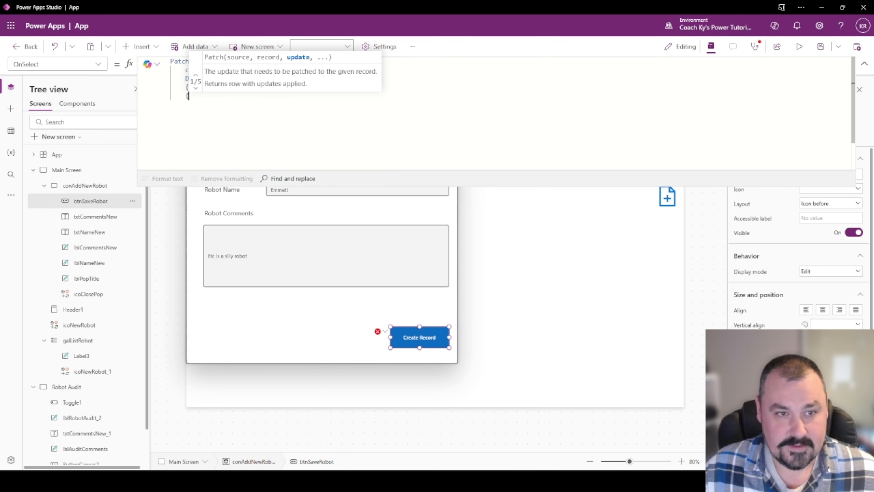
{"action": "key", "text": "shift+Return"}
{"action": "type", "text": ")"}
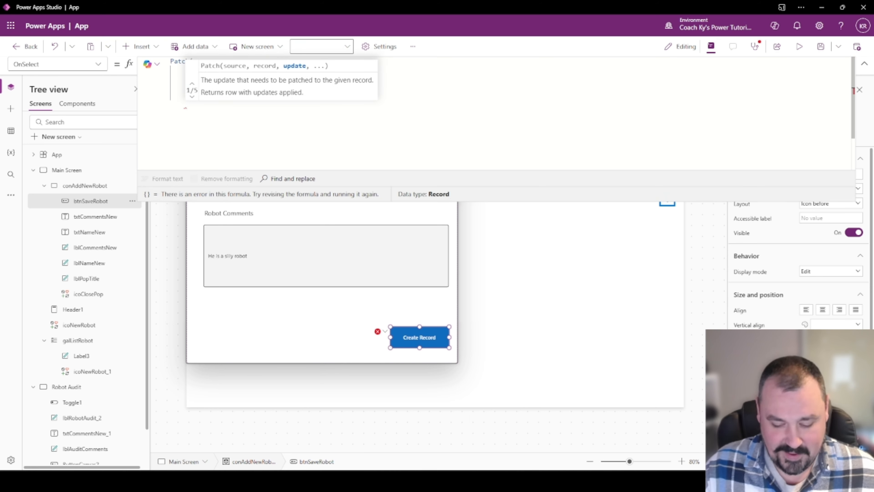
{"action": "key", "text": "Left"}
{"action": "key", "text": "Left"}
{"action": "key", "text": "shift+Return"}
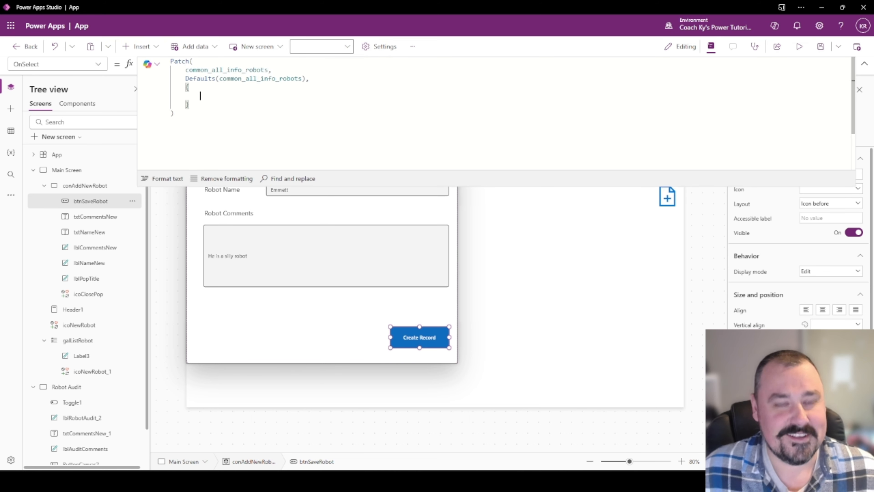
{"action": "type", "text": "Title:"}
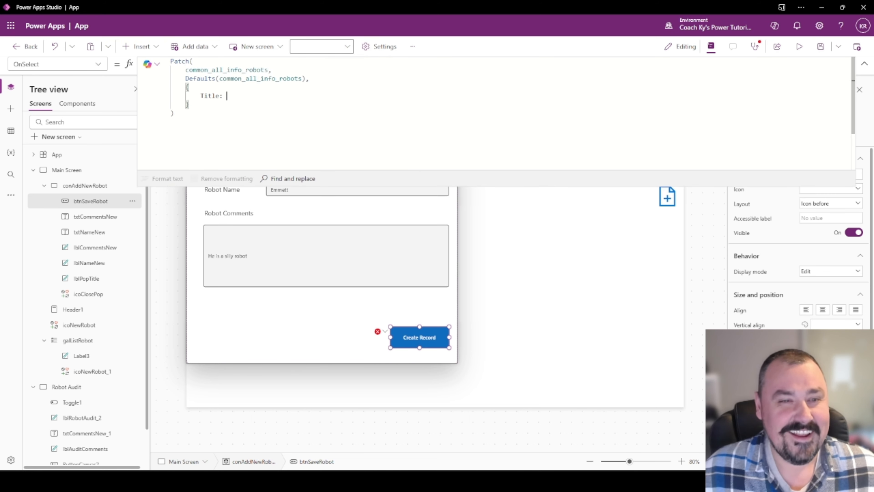
{"action": "type", "text": " txt"}
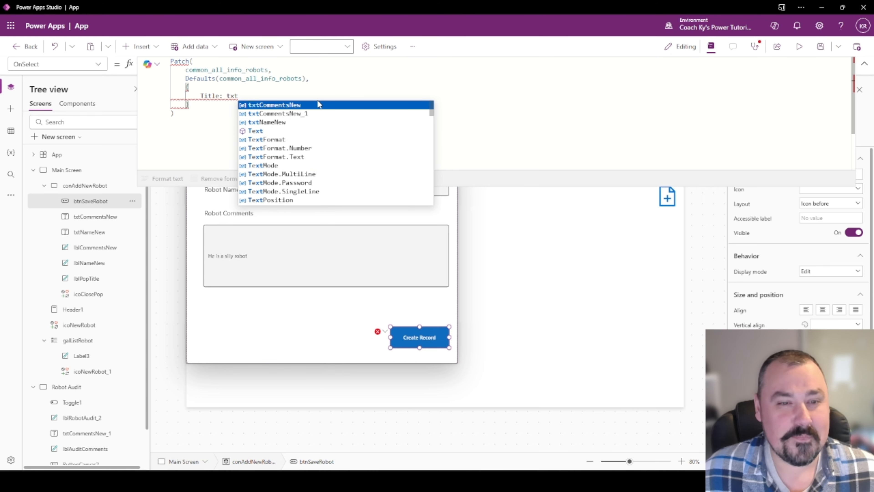
Map the record's Title field to txtNameNew.Value.
{"action": "key", "text": "Down"}
{"action": "key", "text": "Down"}
{"action": "key", "text": "Tab"}
{"action": "type", "text": "."}
{"action": "key", "text": "Tab"}
{"action": "type", "text": ","}
{"action": "key", "text": "shift+Return"}
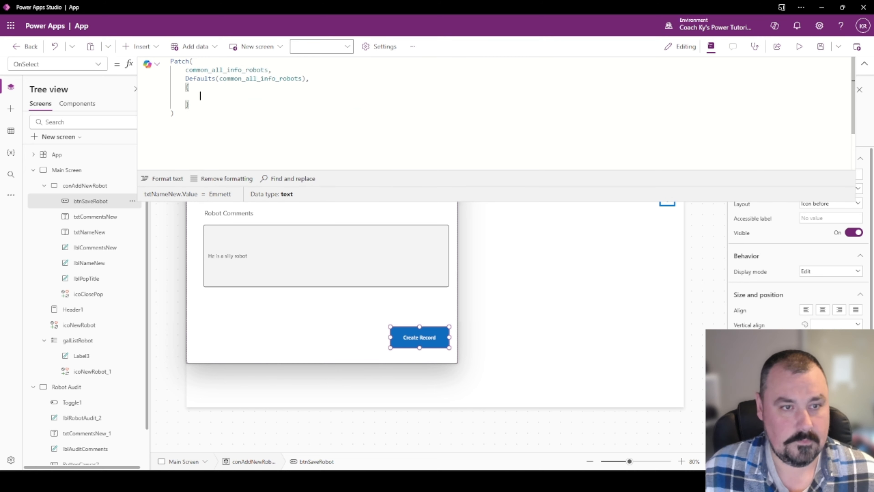
{"action": "type", "text": "Title:"}
{"action": "key", "text": "Tab"}
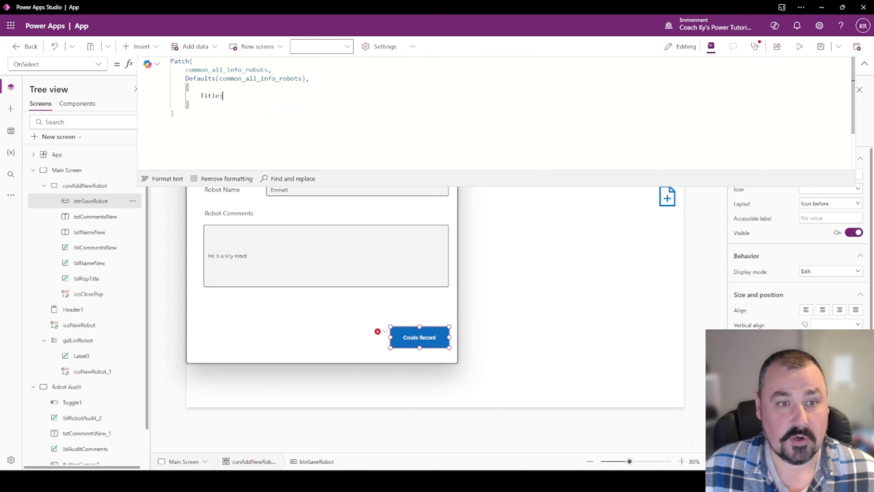
{"action": "type", "text": "txt"}
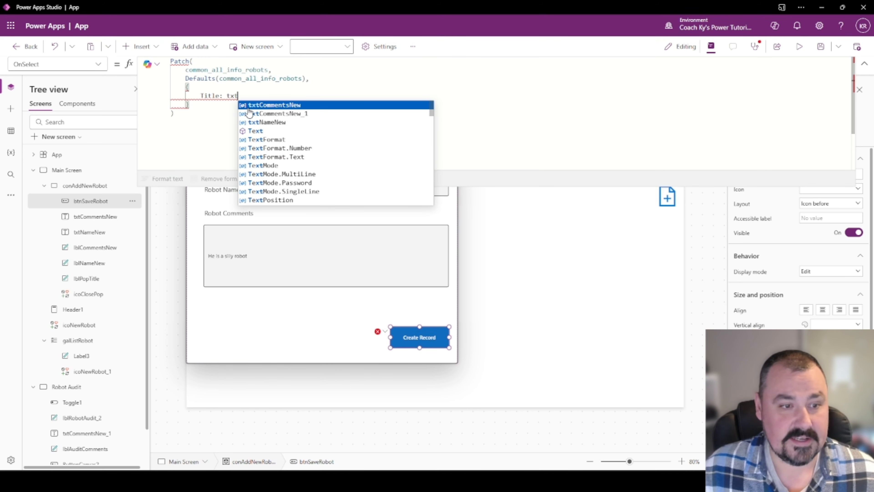
{"action": "type", "text": "NameNew."}
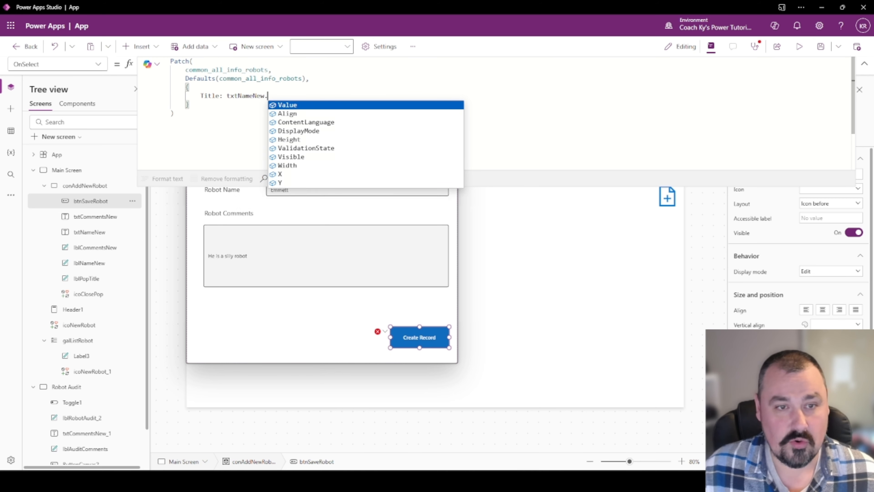
{"action": "key", "text": "Tab"}
{"action": "type", "text": ","}
{"action": "key", "text": "Return"}
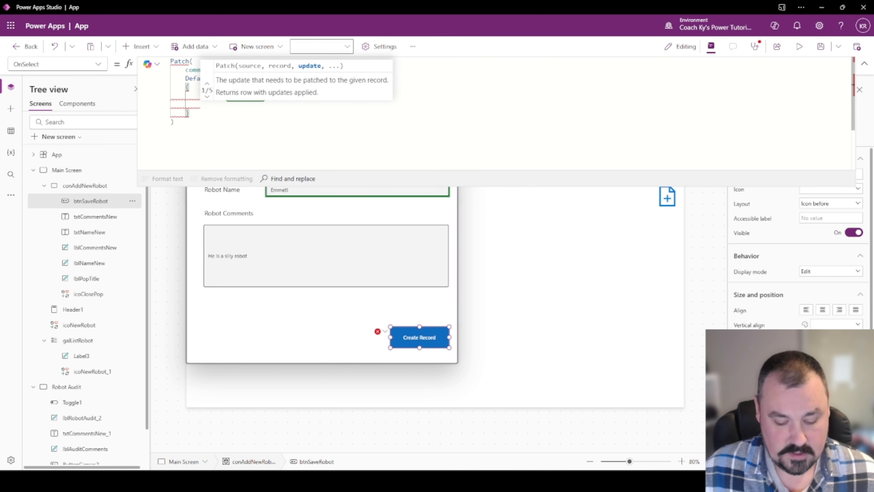
Add robotDescription: txtCommentsNew.Value and robotID: GUID() to the record.
{"action": "type", "text": "robotCo"}
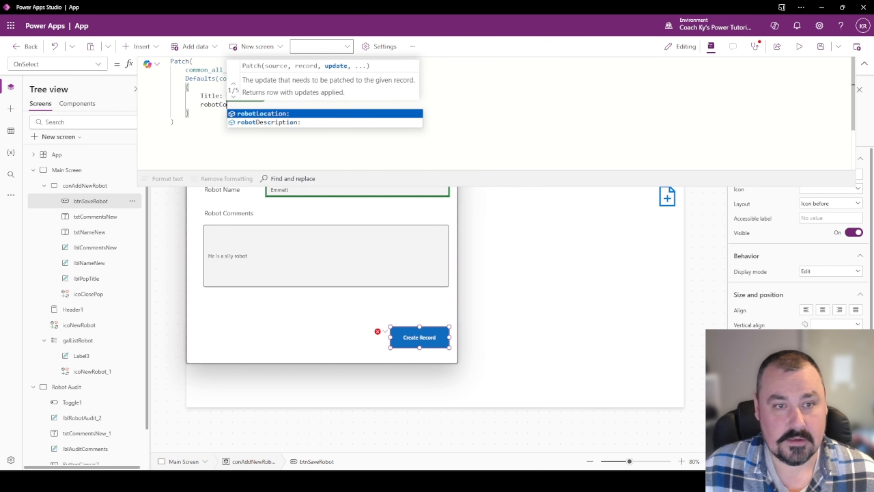
{"action": "key", "text": "Down"}
{"action": "key", "text": "Tab"}
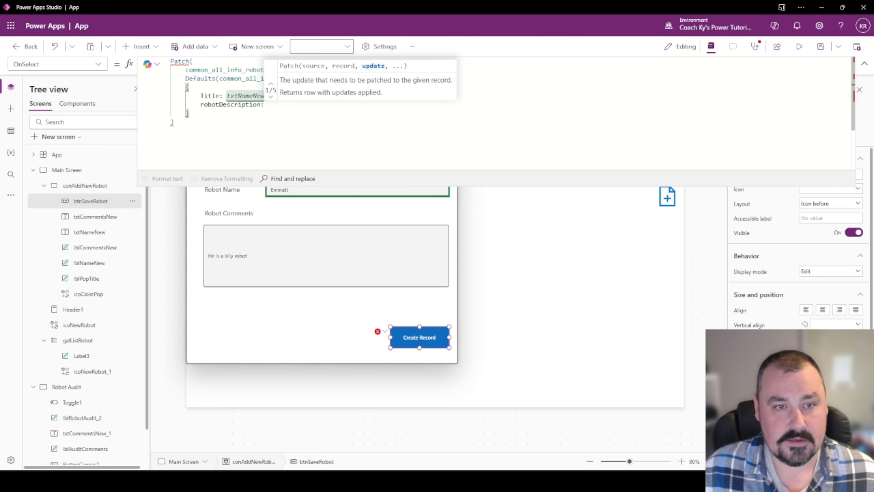
{"action": "type", "text": "txtCommentsNew."}
{"action": "key", "text": "Tab"}
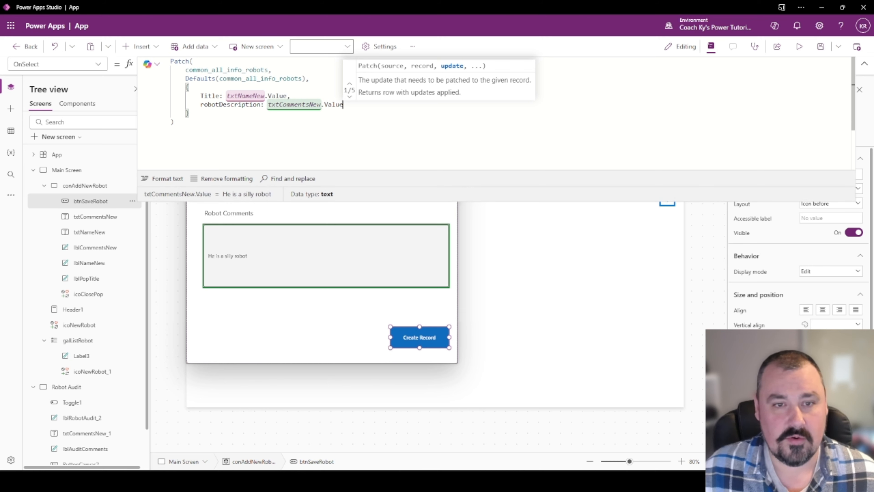
{"action": "type", "text": ","}
{"action": "key", "text": "Return"}
{"action": "type", "text": "robotID:"}
{"action": "key", "text": "Tab"}
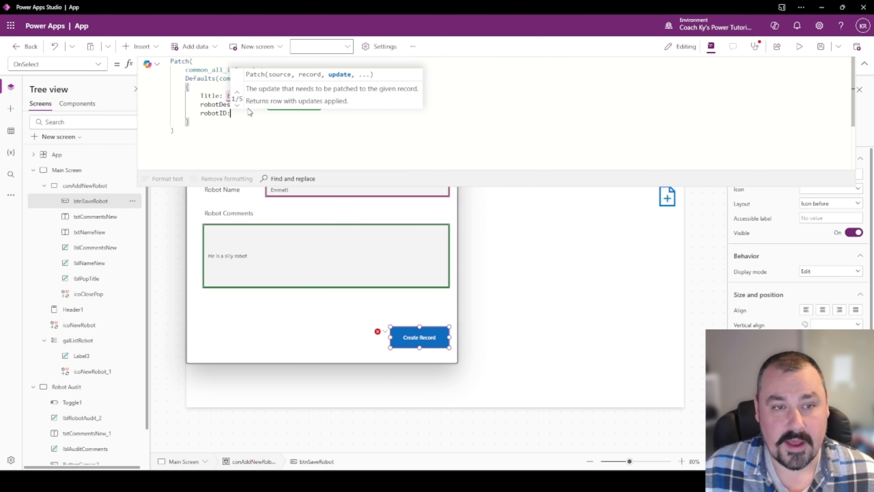
{"action": "type", "text": "GUID"}
{"action": "key", "text": "Tab"}
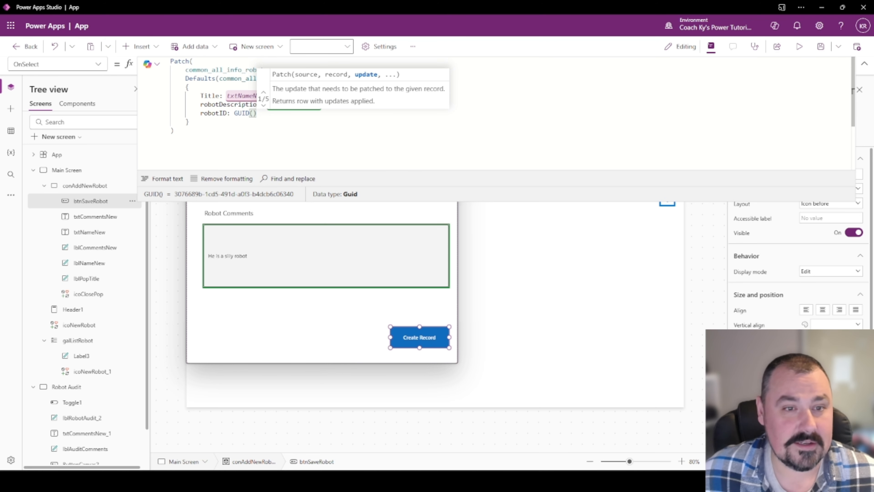
{"action": "left_click", "coordinate": [280, 138]}
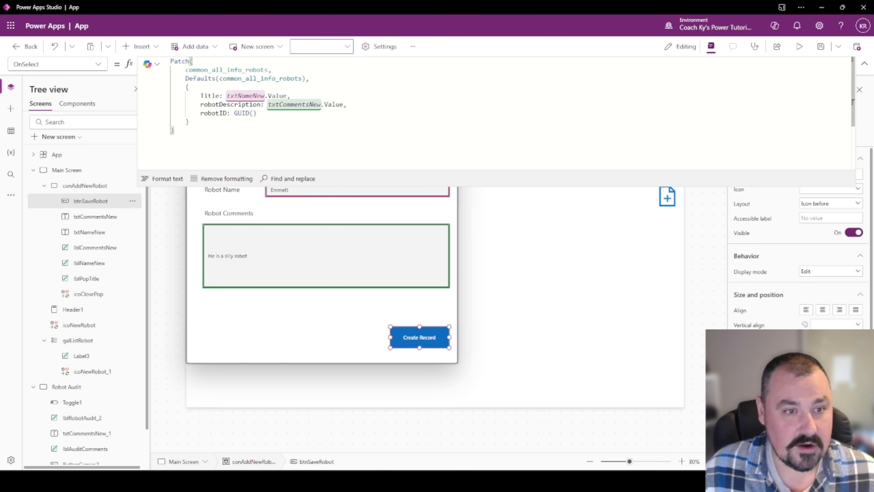
After the Patch, add Notify("Hey, your robot has been saved to our database", NotificationType.Success).
{"action": "key", "text": "Return"}
{"action": "type", "text": "No"}
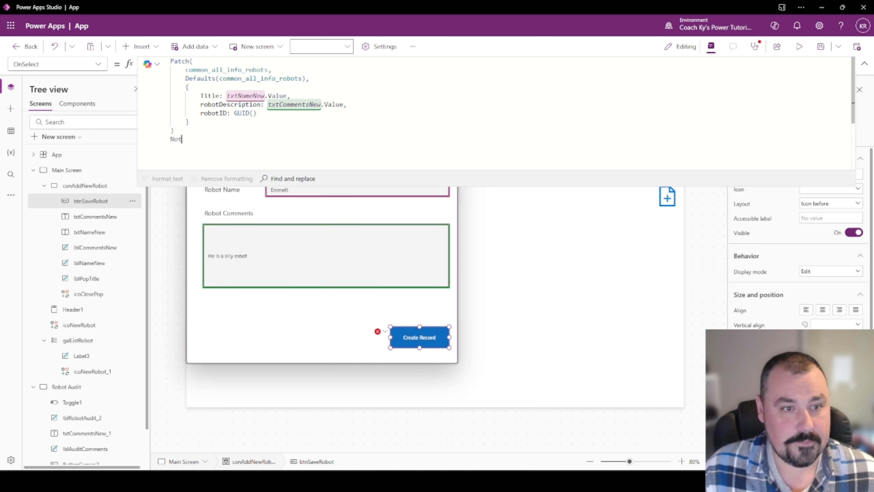
{"action": "type", "text": "t"}
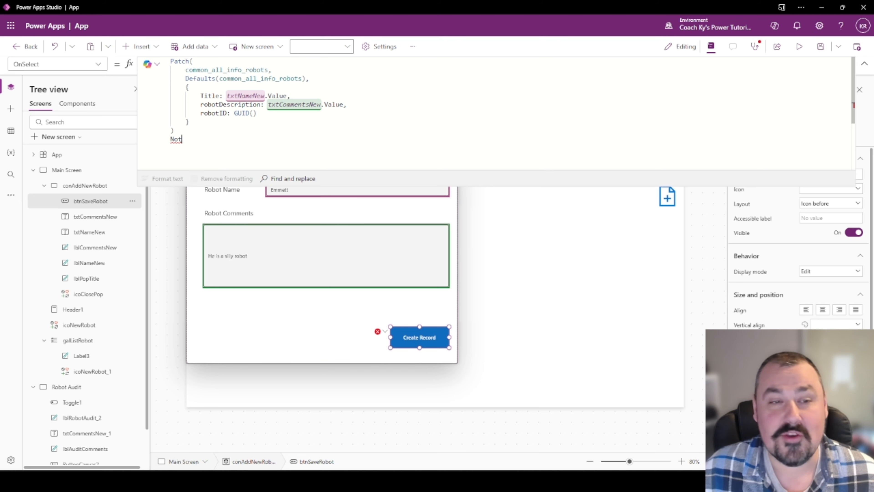
{"action": "type", "text": "if"}
{"action": "key", "text": "Up"}
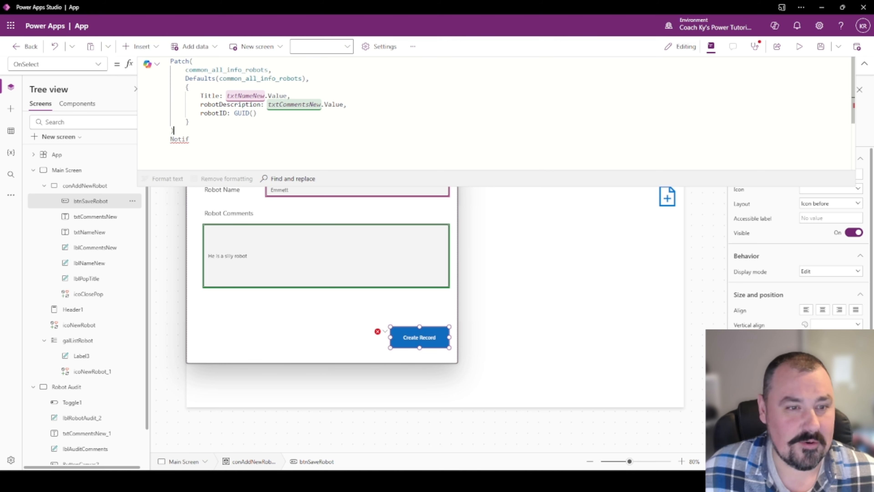
{"action": "type", "text": ";"}
{"action": "key", "text": "Down"}
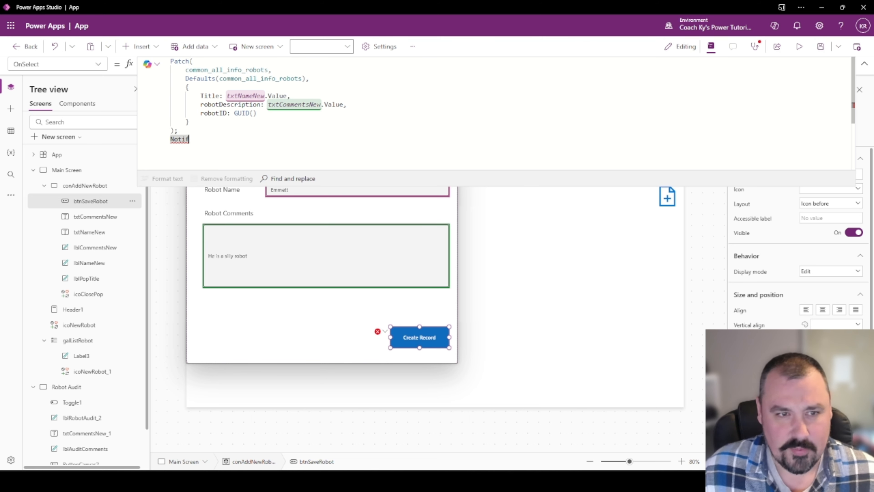
{"action": "type", "text": "y("}
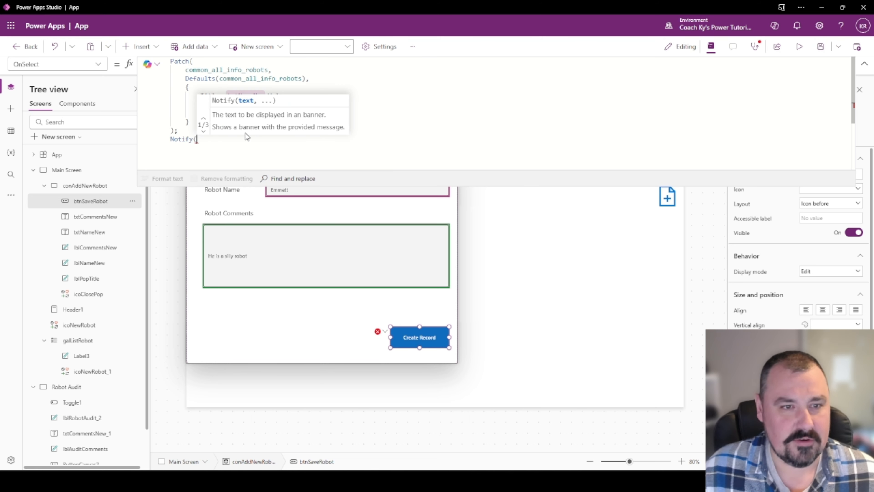
{"action": "type", "text": "\"Hey,"}
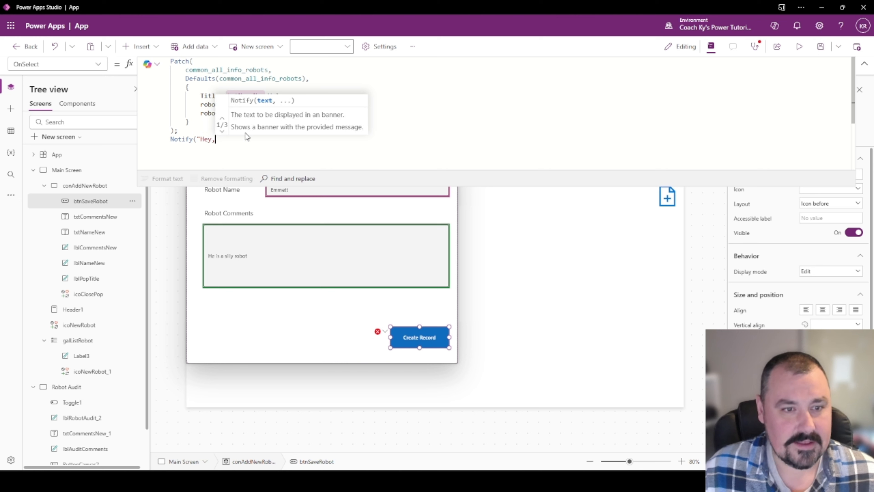
{"action": "type", "text": " your robot "}
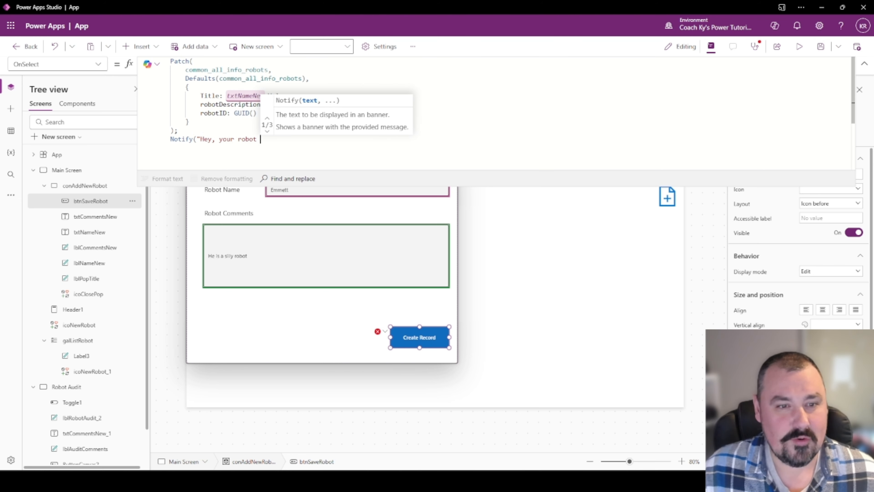
{"action": "type", "text": "has been sa"}
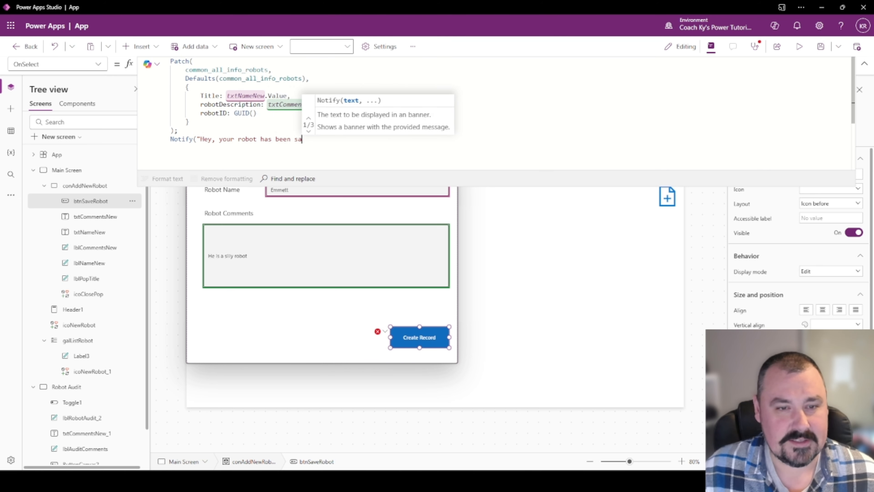
{"action": "type", "text": "ved to our da"}
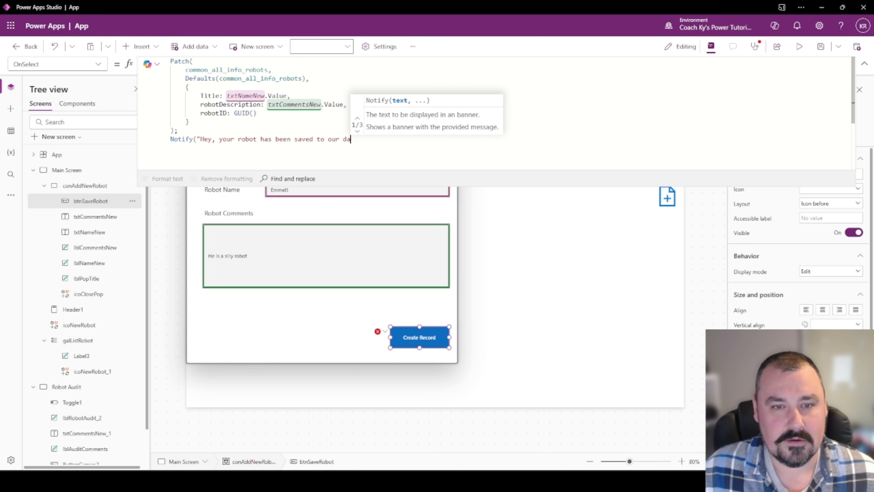
{"action": "type", "text": "tabase"}
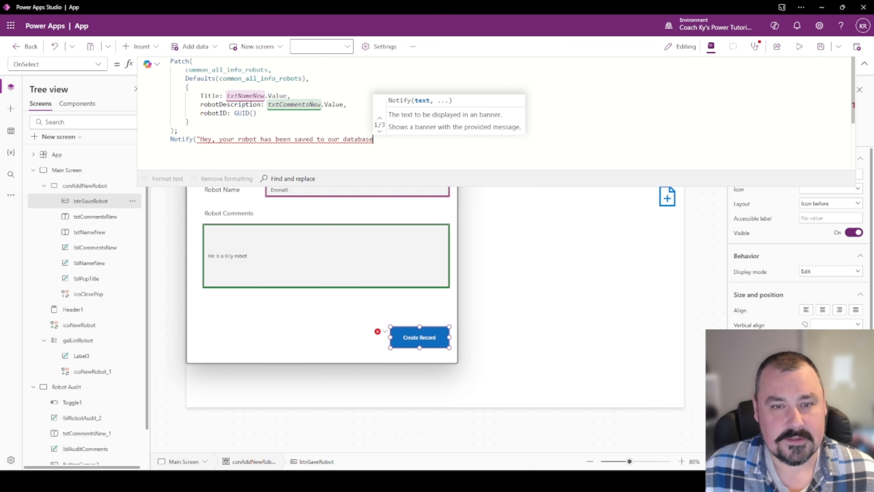
{"action": "type", "text": "\","}
{"action": "key", "text": "Down"}
{"action": "key", "text": "Down"}
{"action": "key", "text": "Tab"}
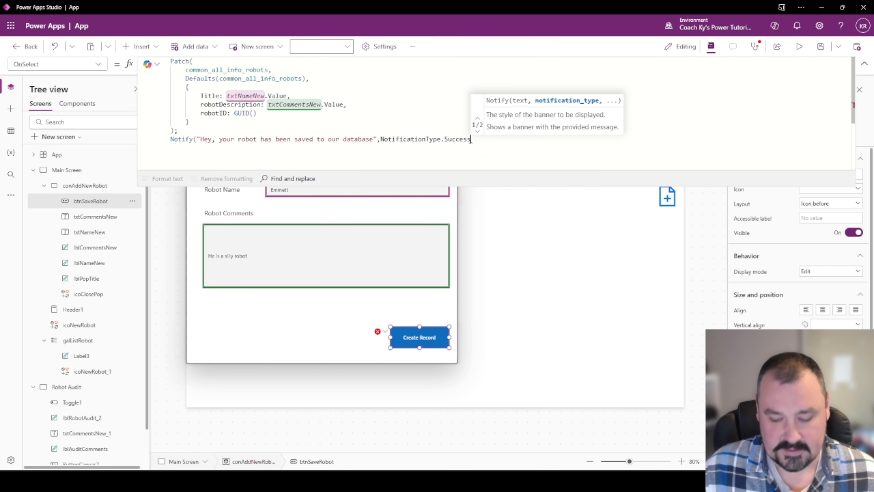
{"action": "type", "text": ")"}
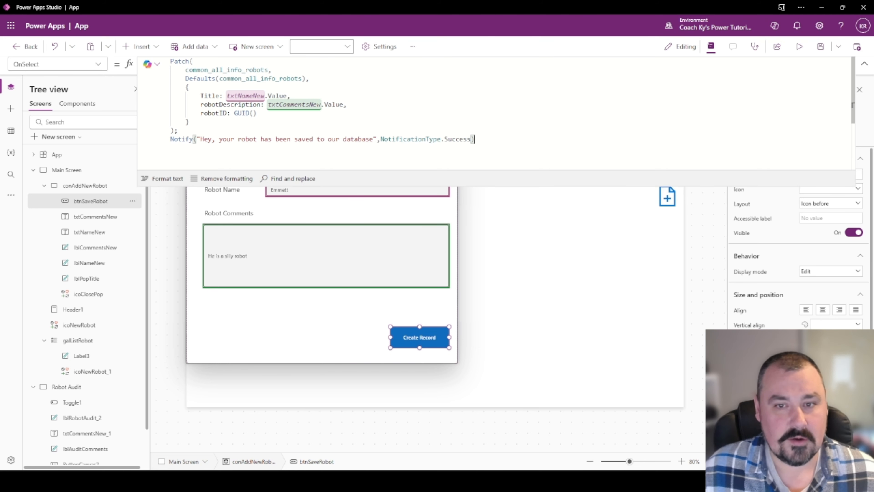
{"action": "type", "text": ";"}
Add UpdateContext({locPopUp: false}) to close the popup after saving.
{"action": "key", "text": "Return"}
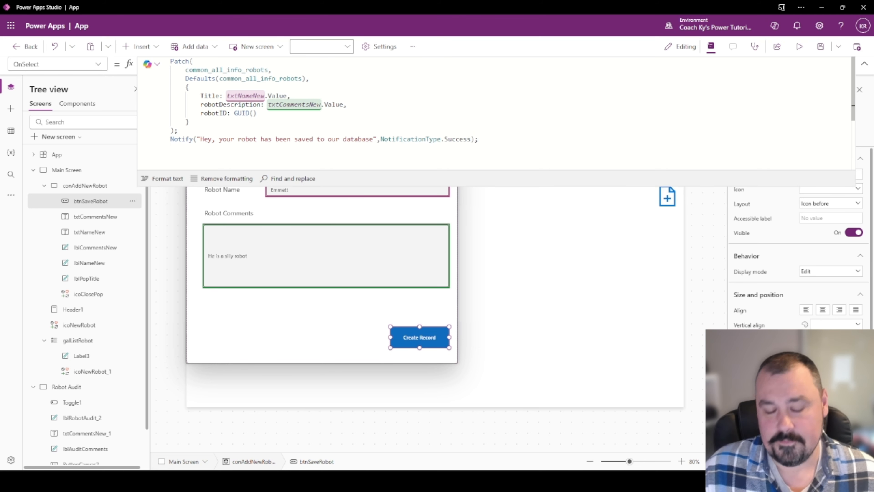
{"action": "type", "text": "UpdateContext("}
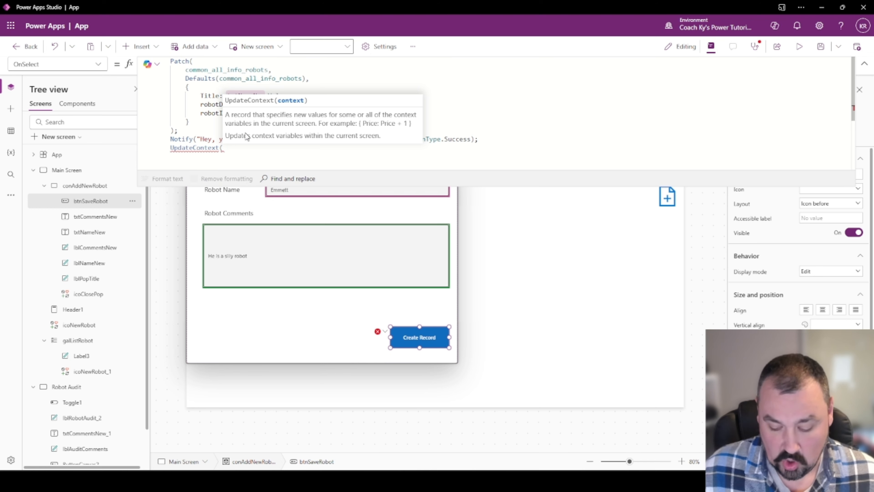
{"action": "type", "text": "{locPopUp:"}
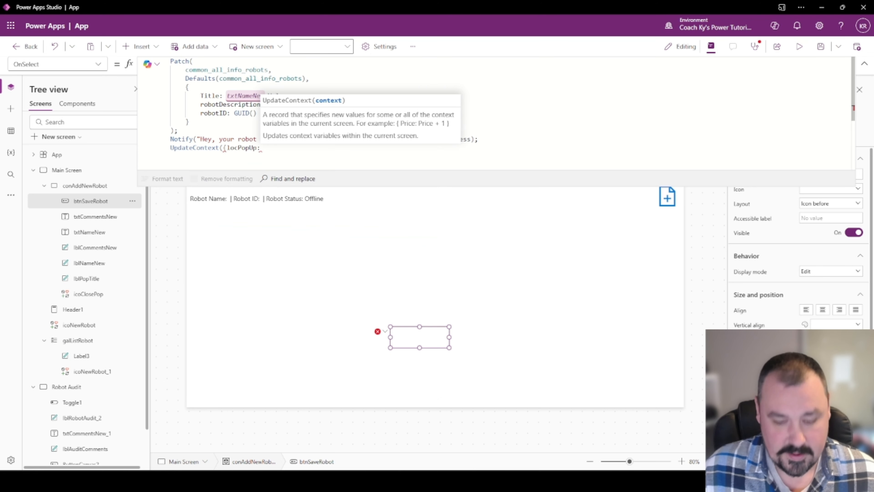
{"action": "type", "text": " false}"}
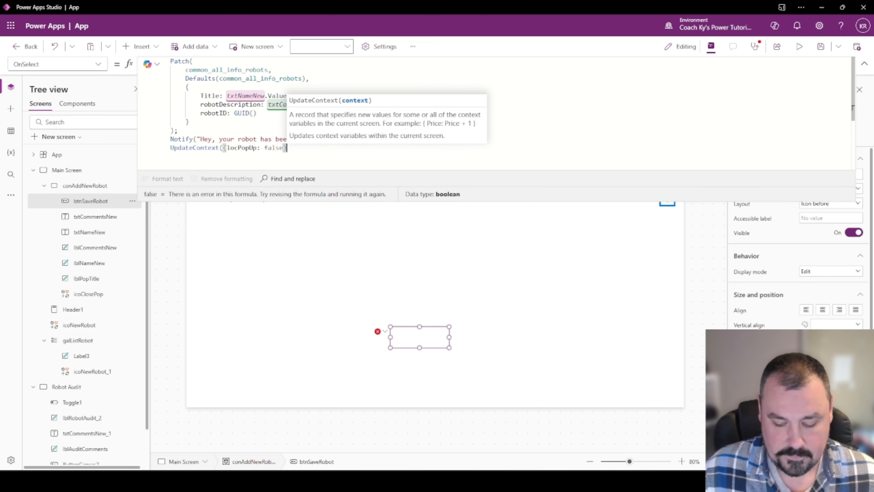
{"action": "type", "text": ")"}
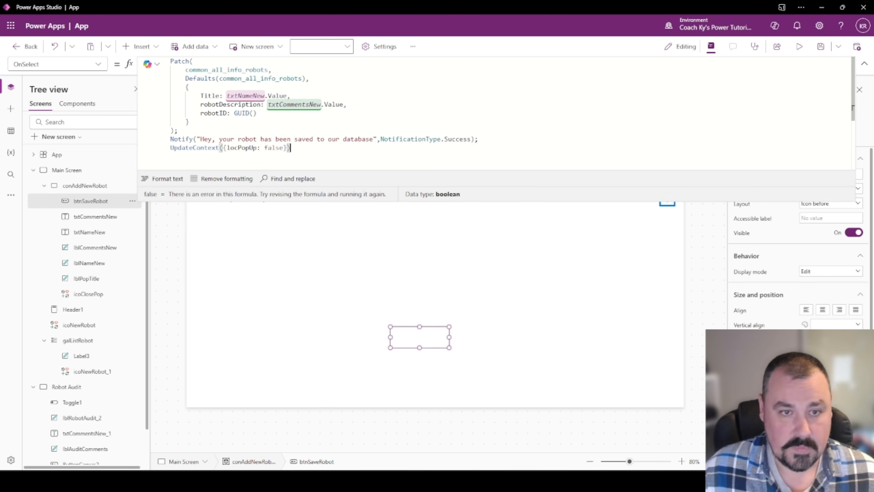
{"action": "left_click", "coordinate": [864, 63]}
In preview, open the New Robot form, save Emmett with Create Record, then exit preview.
{"action": "left_click", "coordinate": [799, 47]}
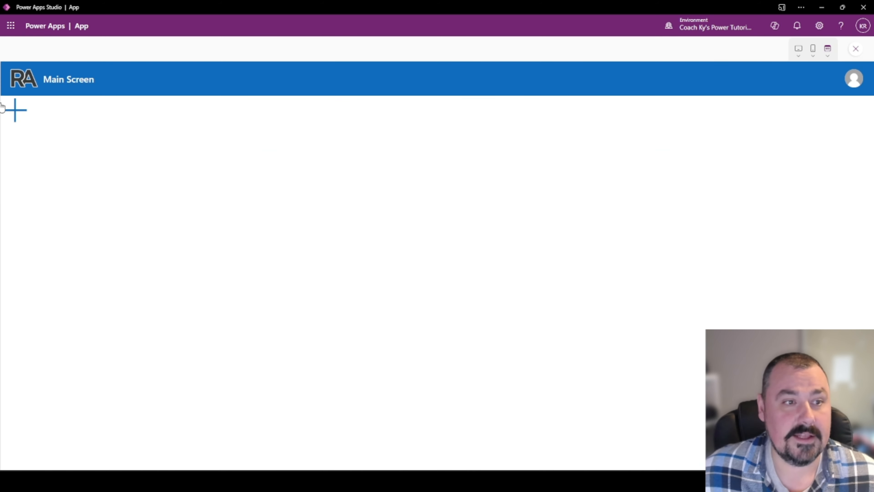
{"action": "left_click", "coordinate": [15, 110]}
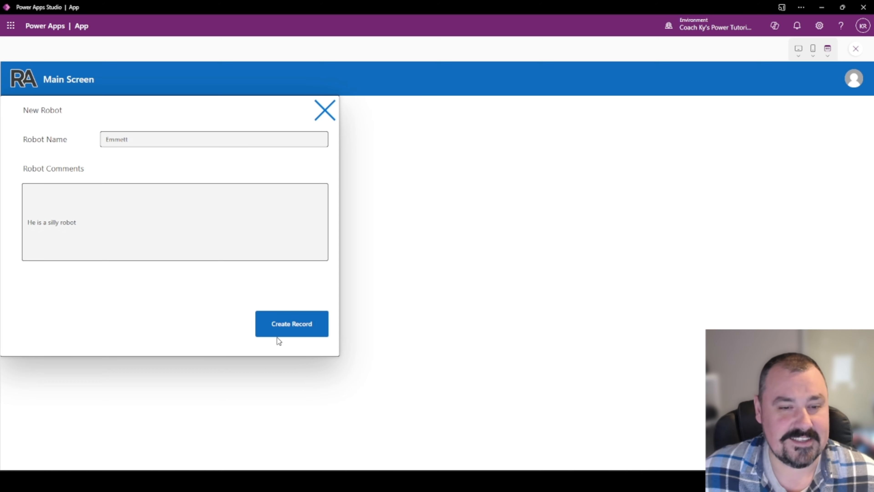
{"action": "left_click", "coordinate": [284, 325]}
{"action": "key", "text": "Escape"}
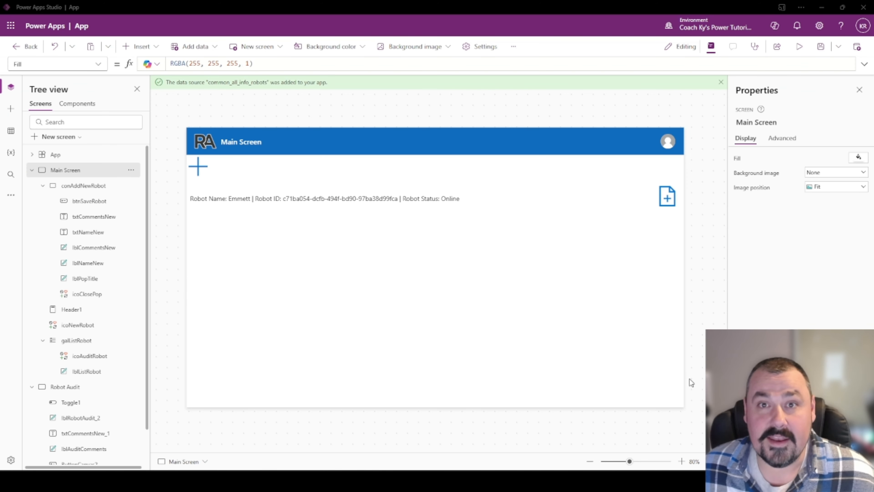
{"action": "left_click", "coordinate": [721, 82]}
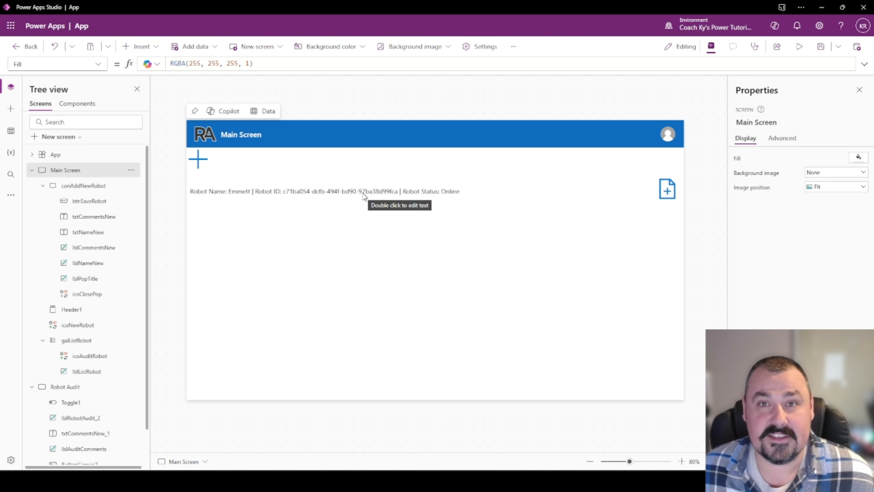
{"action": "left_click", "coordinate": [667, 191]}
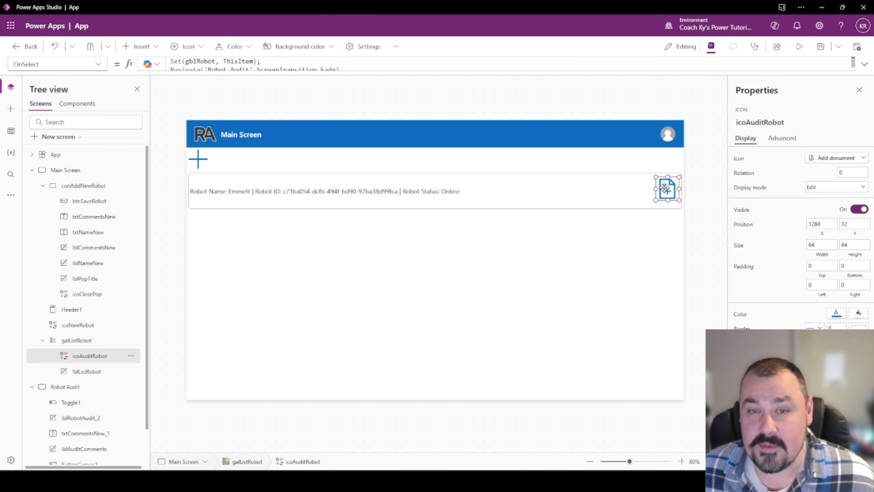
{"action": "left_click_drag", "start_coordinate": [375, 71], "coordinate": [373, 148]}
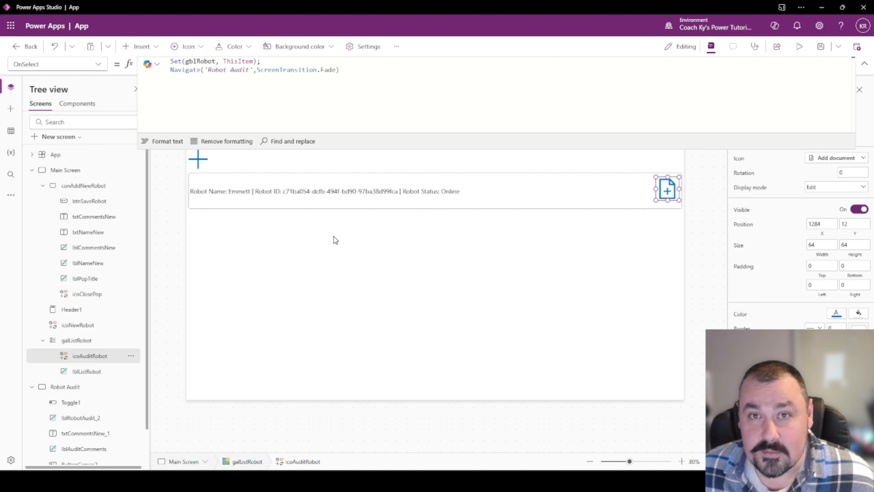
{"action": "left_click", "coordinate": [353, 257]}
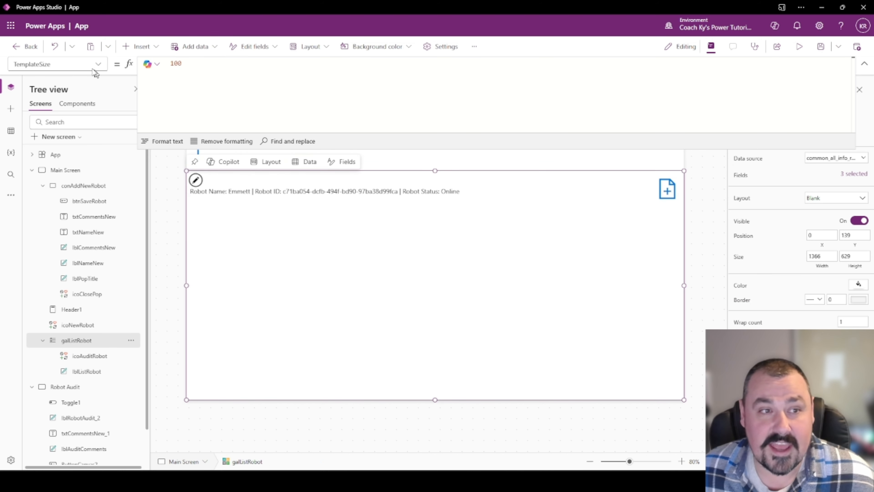
{"action": "left_click", "coordinate": [98, 64]}
{"action": "left_click", "coordinate": [35, 241]}
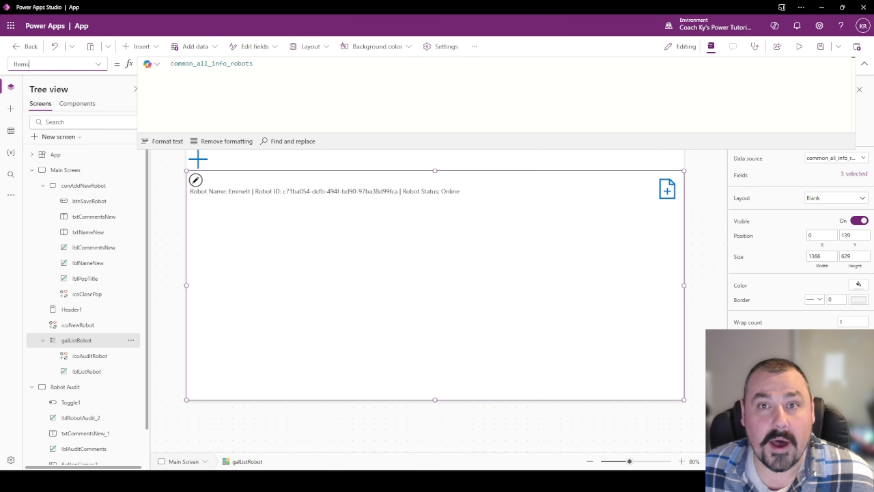
{"action": "left_click", "coordinate": [668, 192]}
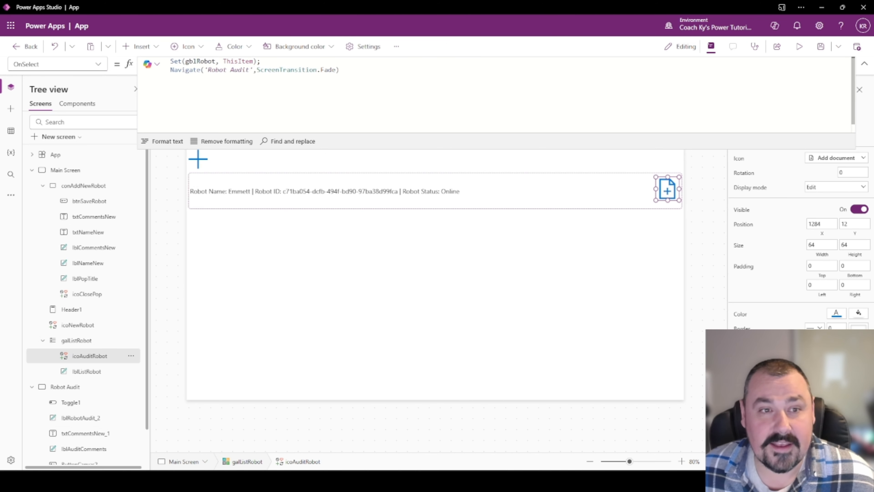
{"action": "left_click_drag", "start_coordinate": [170, 61], "coordinate": [216, 61]}
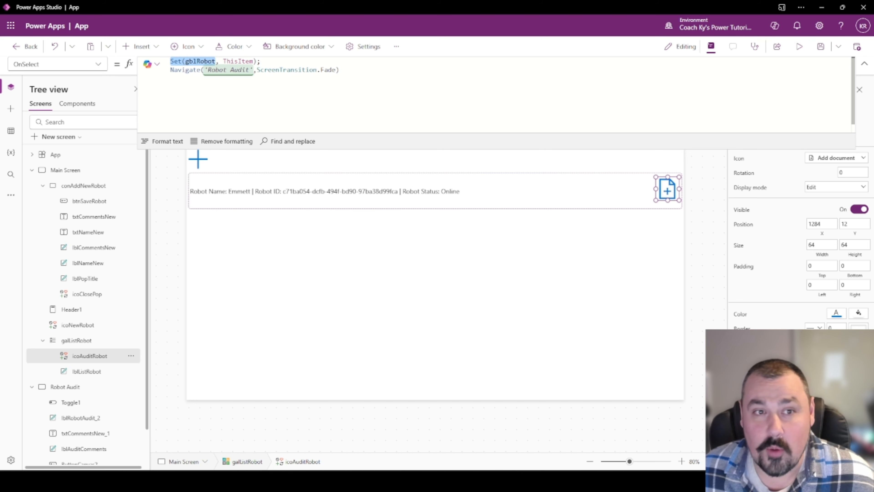
{"action": "double_click", "coordinate": [230, 62]}
{"action": "left_click_drag", "start_coordinate": [223, 61], "coordinate": [255, 61]}
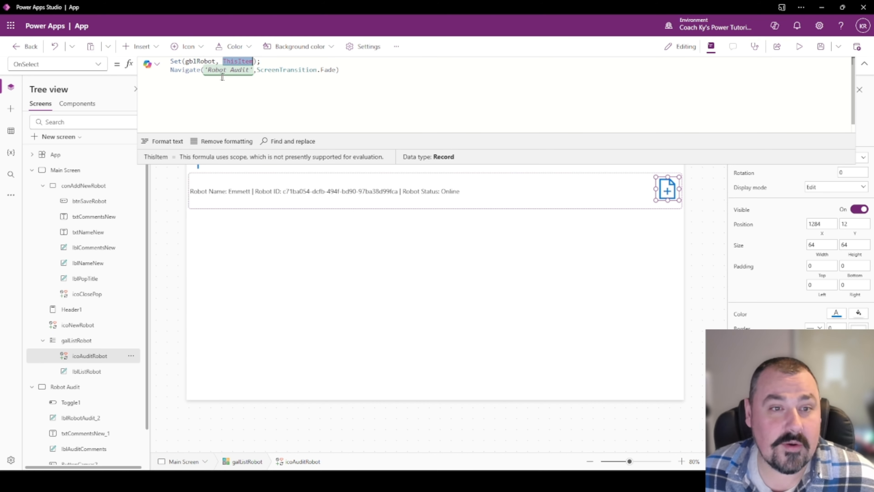
{"action": "left_click", "coordinate": [864, 64]}
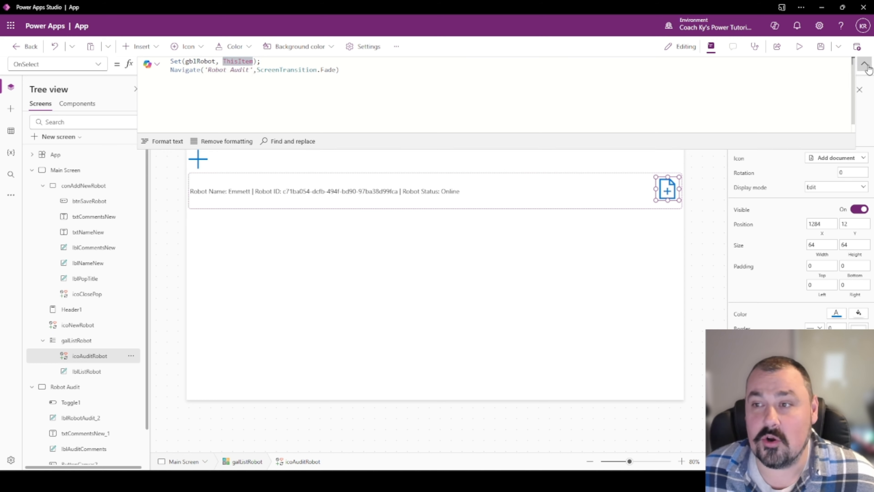
{"action": "left_click", "coordinate": [691, 100]}
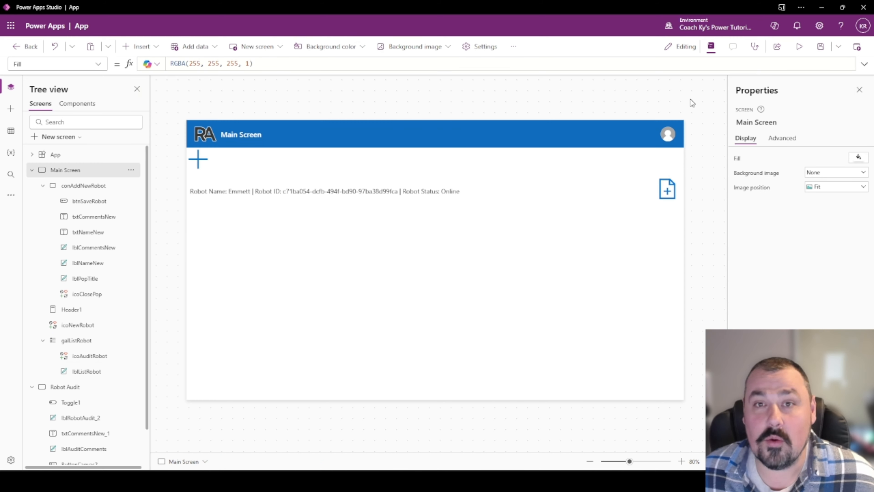
Preview Emmett's audit and enter the comment 'Emmett needs to be taken offline for repairs' with status Offline.
{"action": "left_click", "coordinate": [667, 190], "text": "alt"}
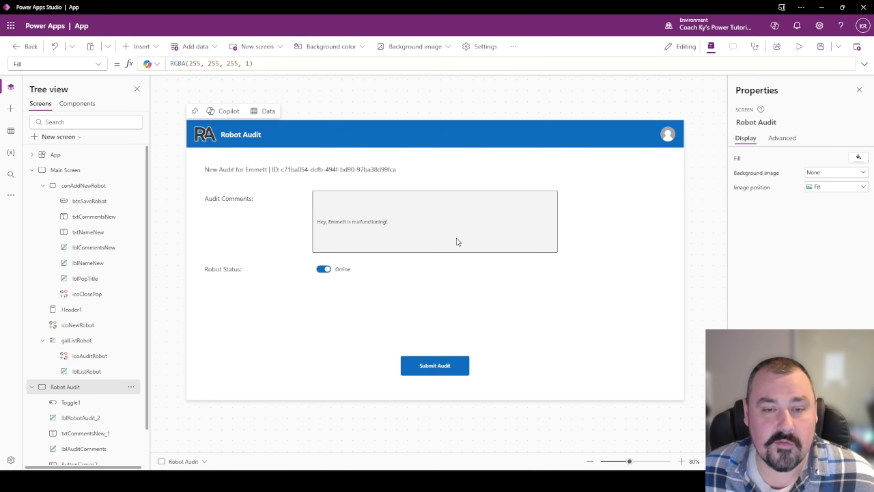
{"action": "left_click", "coordinate": [448, 230]}
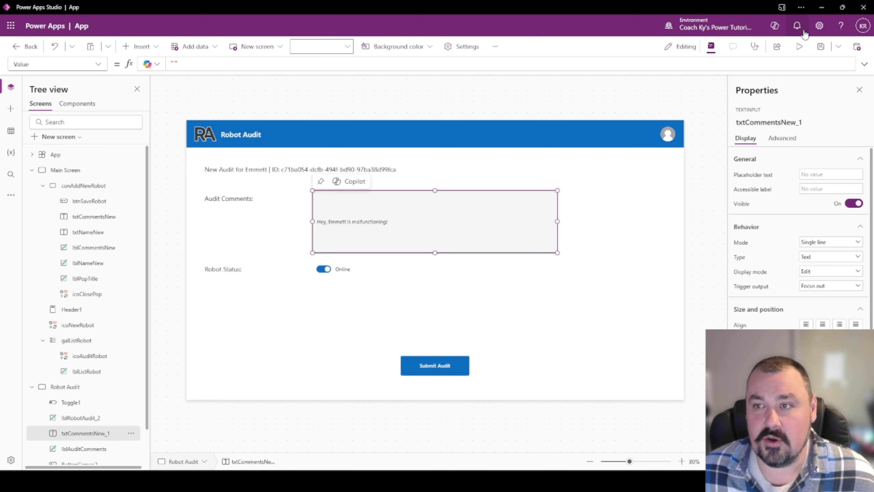
{"action": "left_click", "coordinate": [799, 48]}
{"action": "left_click_drag", "start_coordinate": [387, 192], "coordinate": [227, 203]}
{"action": "key", "text": "BackSpace"}
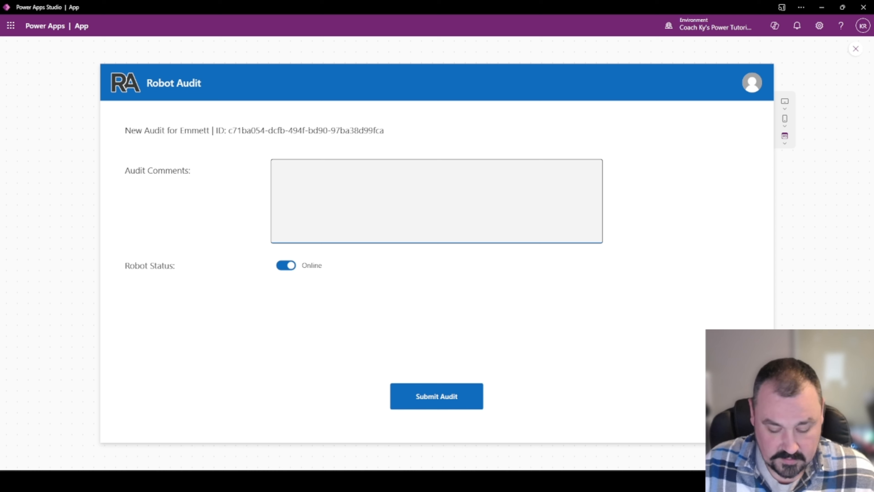
{"action": "type", "text": "Emm"}
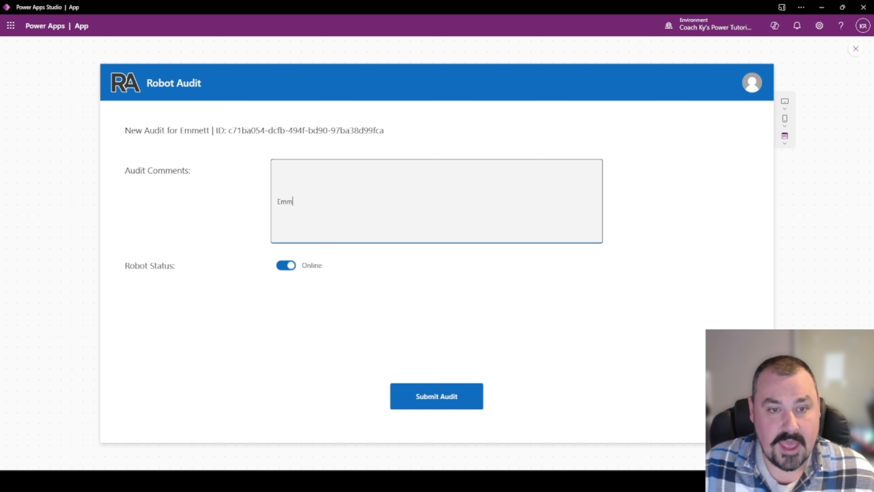
{"action": "type", "text": "ett needs "}
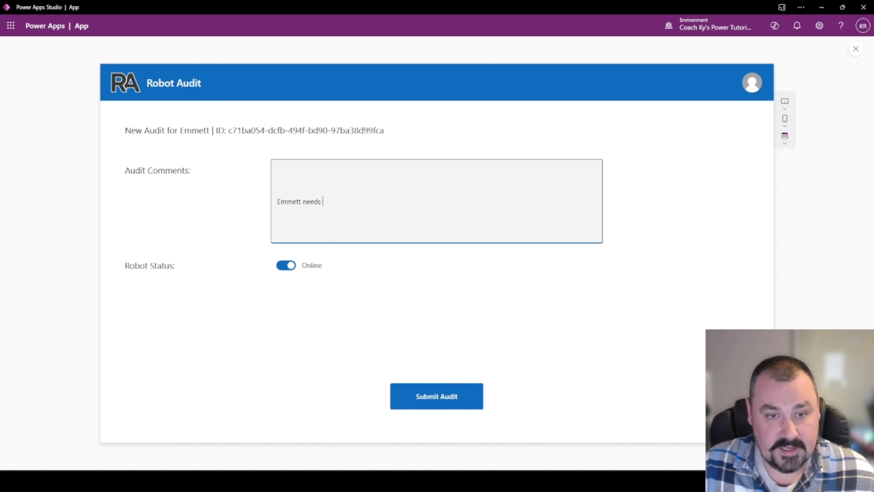
{"action": "type", "text": "to be taken of"}
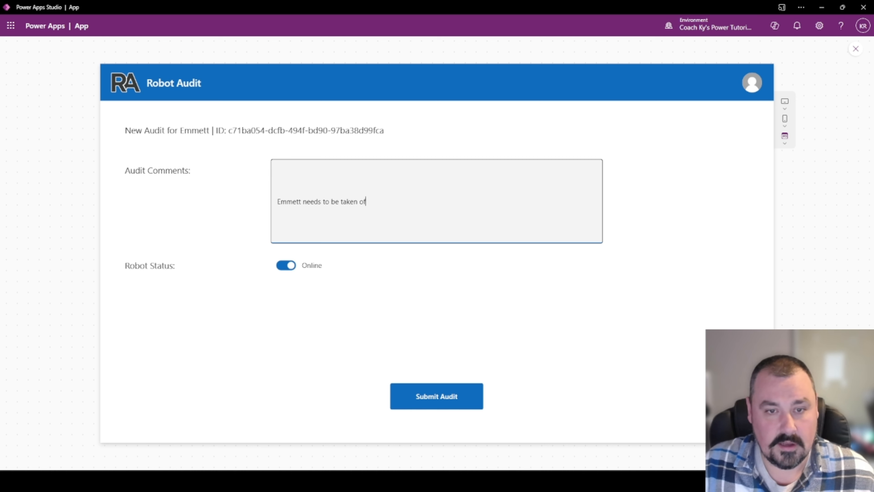
{"action": "type", "text": "fline for repairs!"}
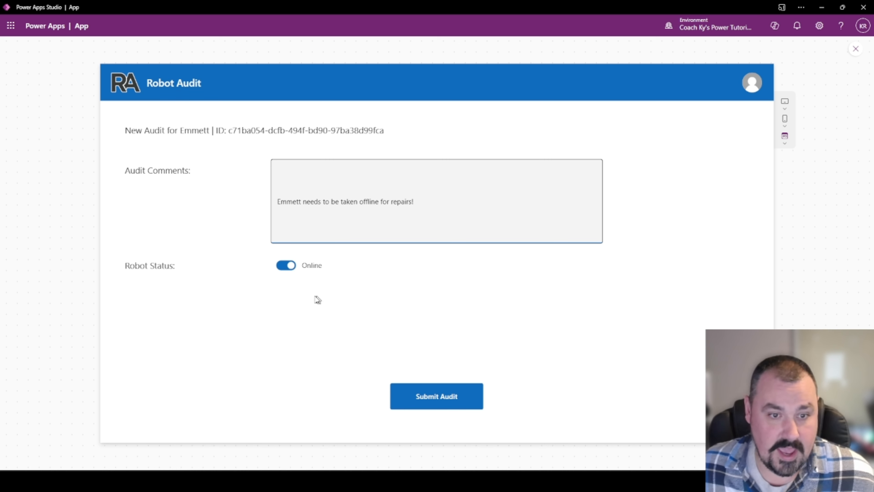
{"action": "left_click", "coordinate": [283, 267]}
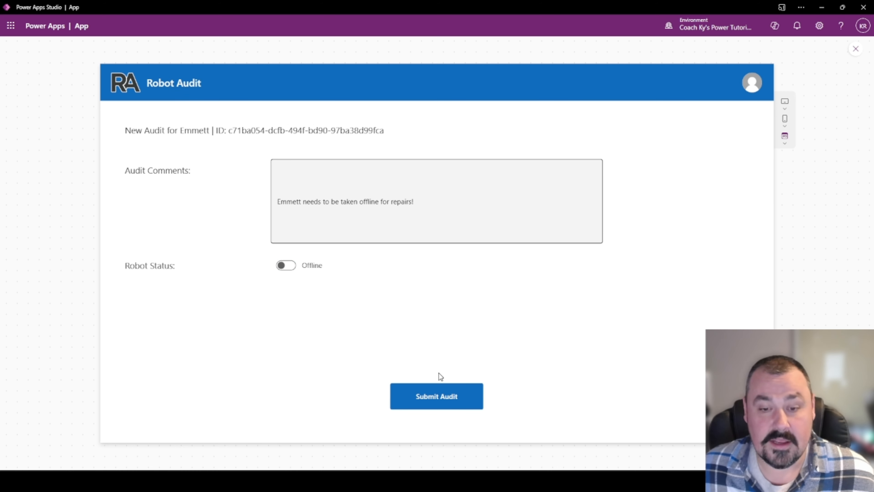
{"action": "left_click", "coordinate": [855, 48]}
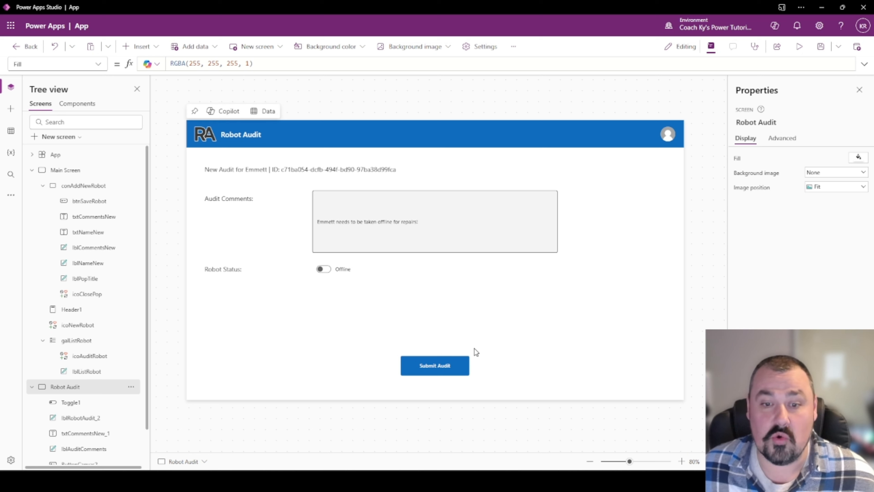
Start the Submit Audit OnSelect with the comment '// Patch 1 is for the main list of Robots,'.
{"action": "left_click", "coordinate": [462, 364]}
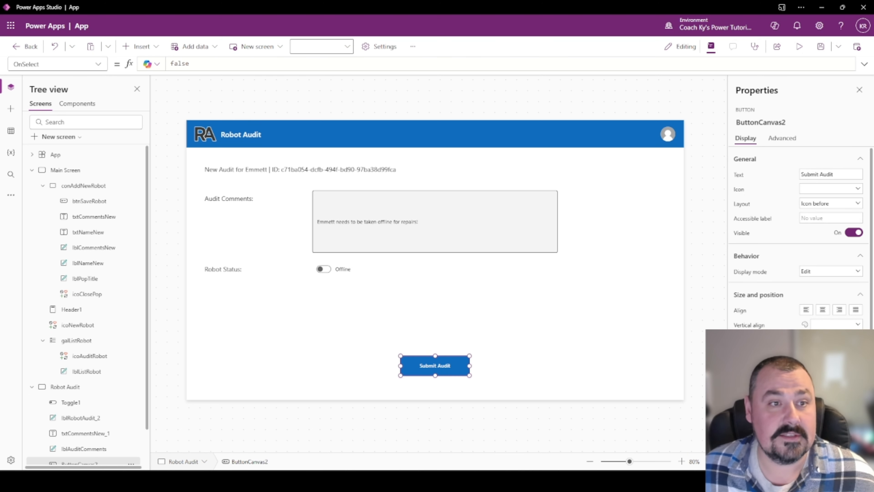
{"action": "left_click", "coordinate": [190, 63]}
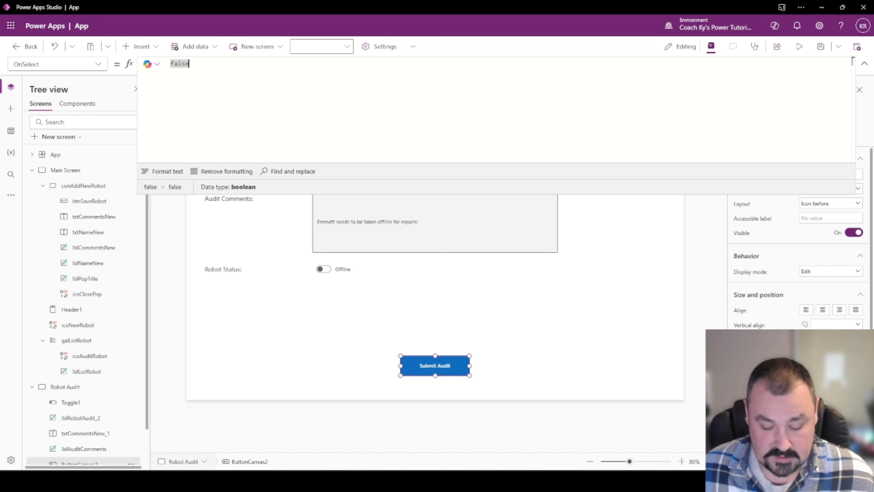
{"action": "type", "text": "// Pat"}
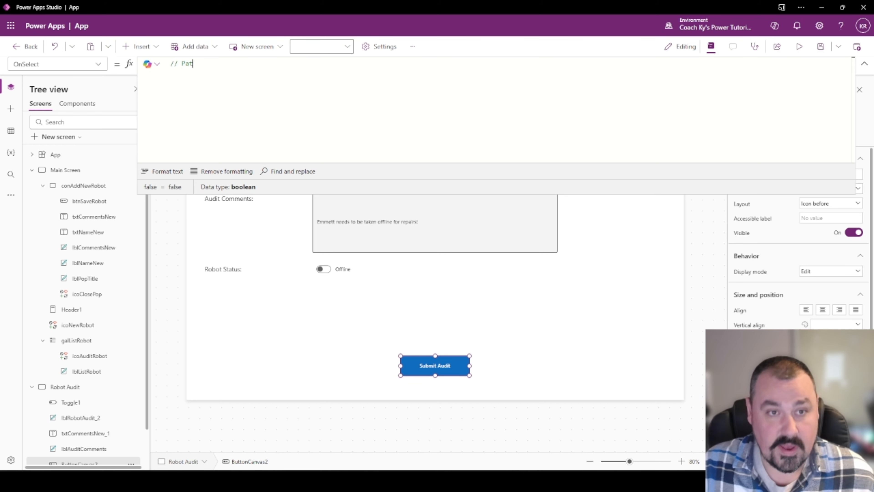
{"action": "type", "text": "ch 1 is"}
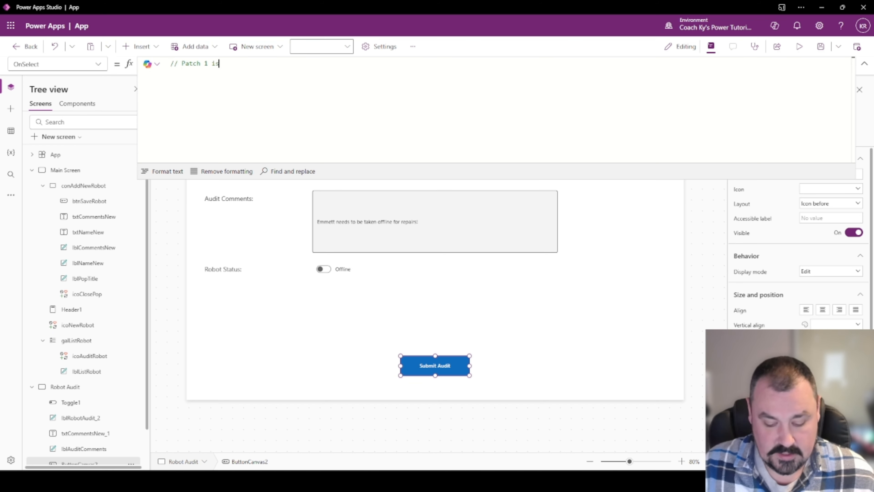
{"action": "type", "text": " for the main "}
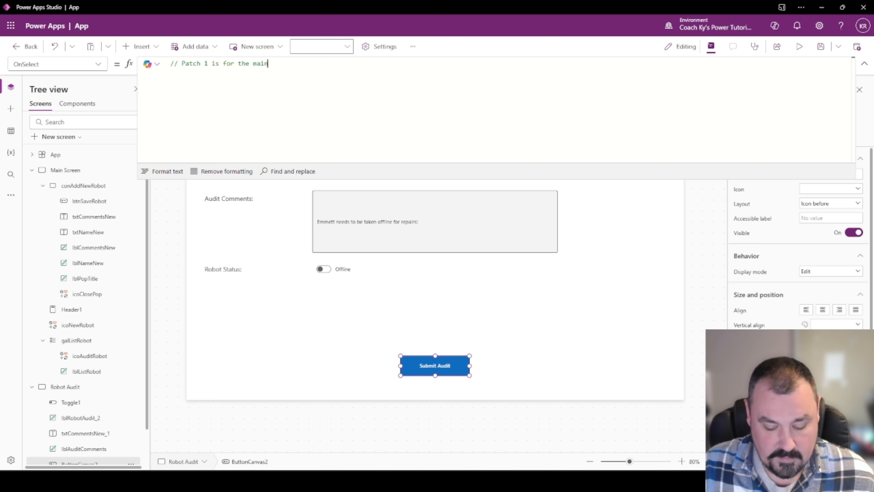
{"action": "type", "text": "list of Robts"}
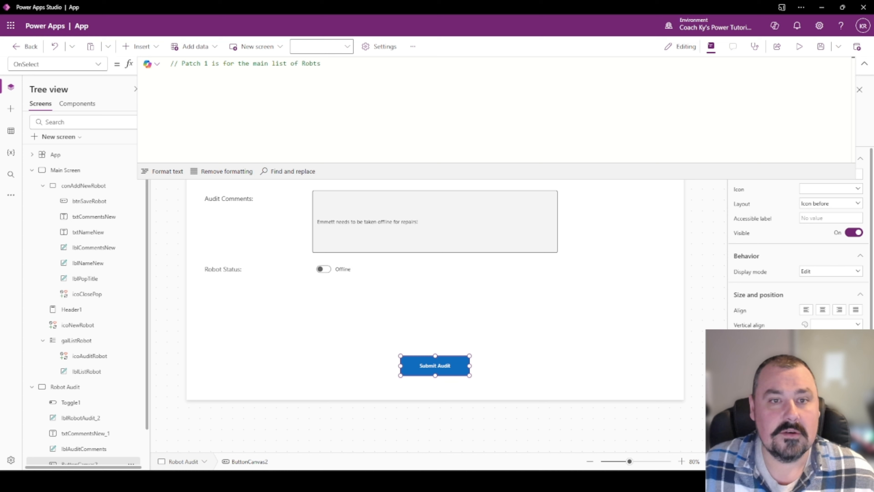
{"action": "key", "text": "BackSpace"}
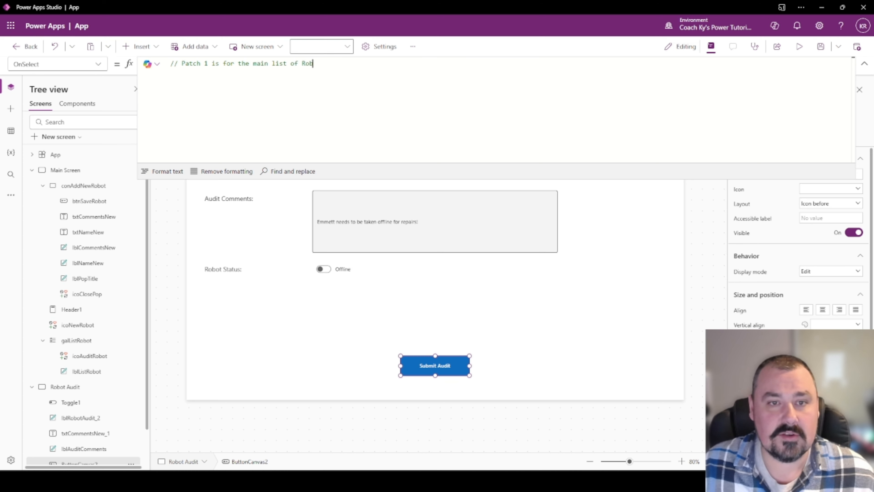
{"action": "type", "text": "ots,"}
{"action": "key", "text": "Return"}
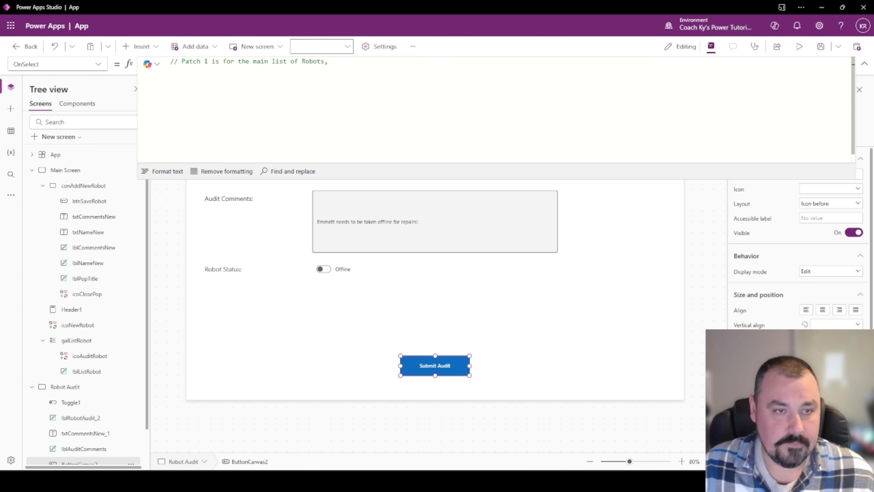
Write the Patch(common_all_info_robots, gblRobot, { }) skeleton across indented lines.
{"action": "type", "text": "Patch("}
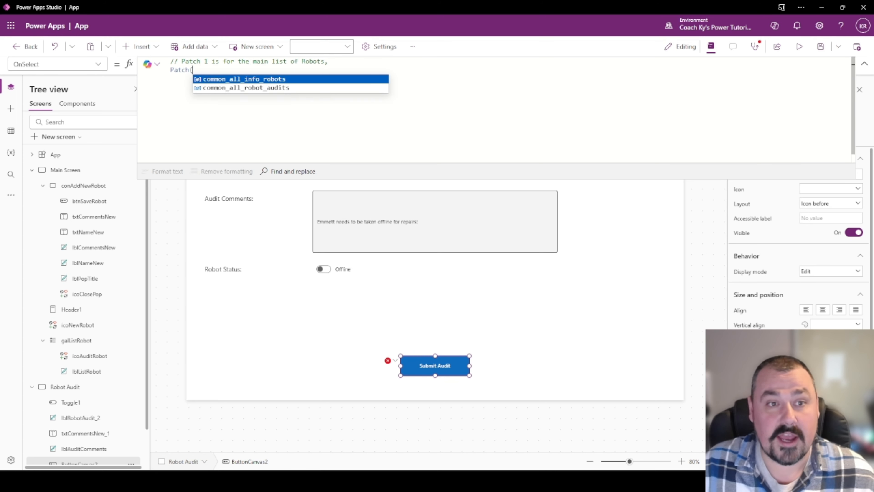
{"action": "key", "text": "shift+Return"}
{"action": "type", "text": "com"}
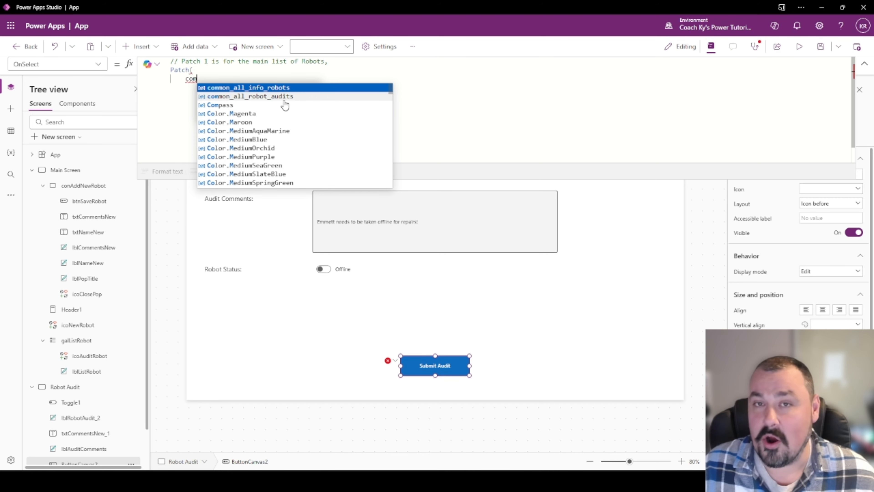
{"action": "key", "text": "Tab"}
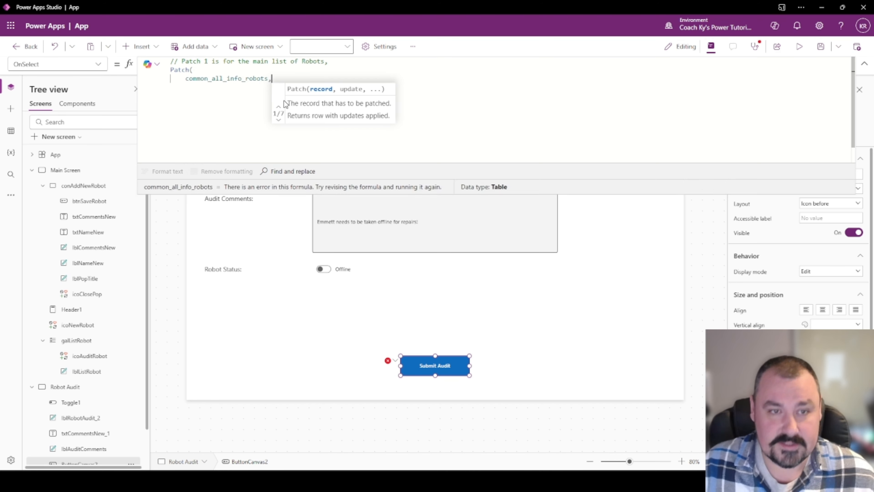
{"action": "type", "text": ","}
{"action": "key", "text": "shift+Return"}
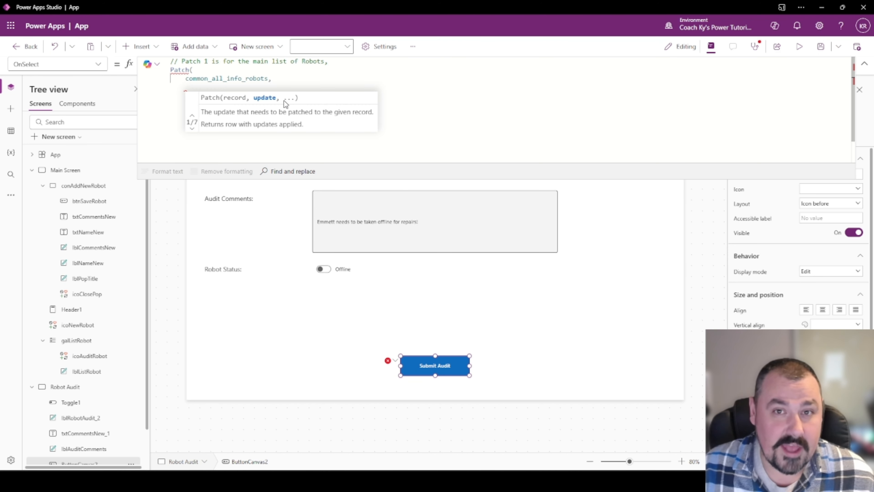
{"action": "type", "text": "gblRobot"}
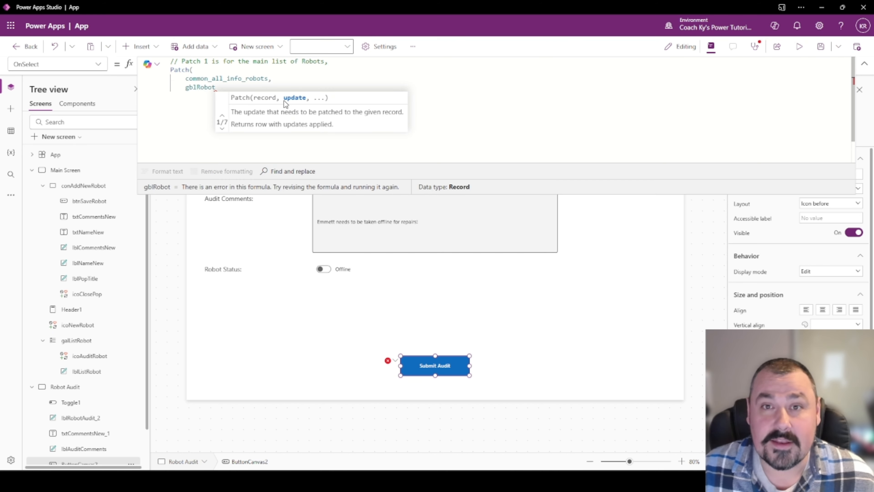
{"action": "type", "text": ","}
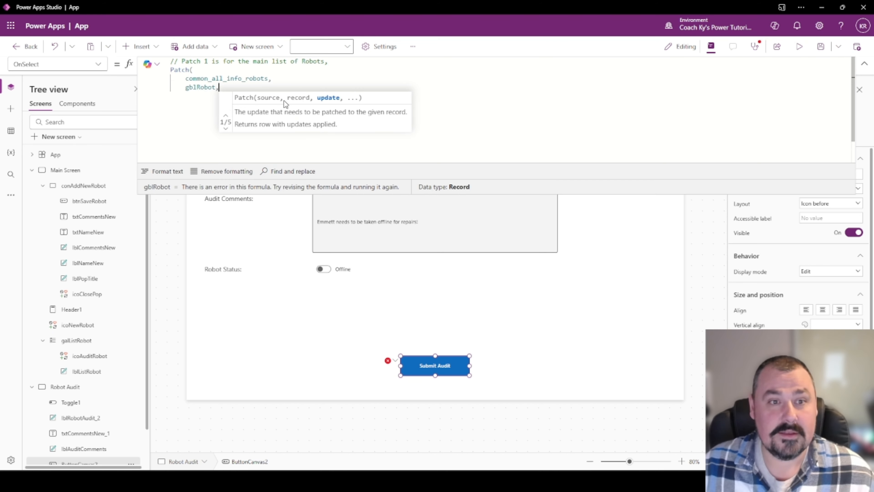
{"action": "key", "text": "Return"}
{"action": "type", "text": "{"}
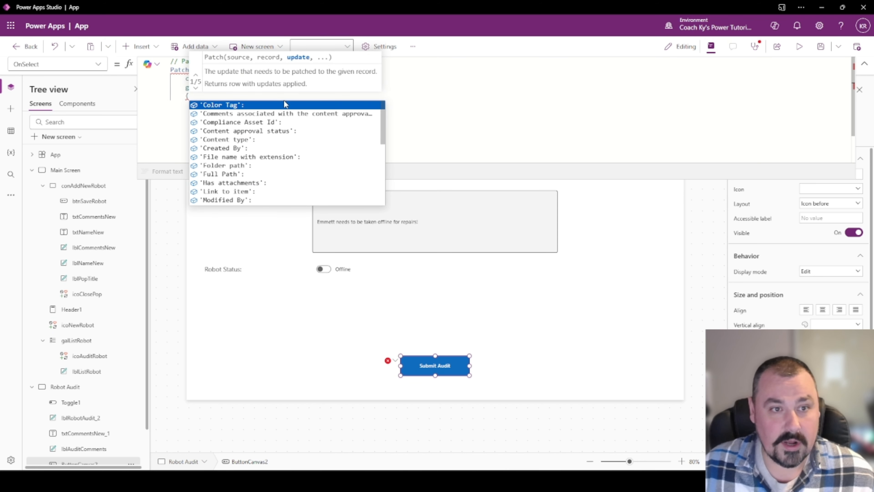
{"action": "key", "text": "Return"}
{"action": "type", "text": "{"}
{"action": "key", "text": "BackSpace"}
{"action": "key", "text": "Tab"}
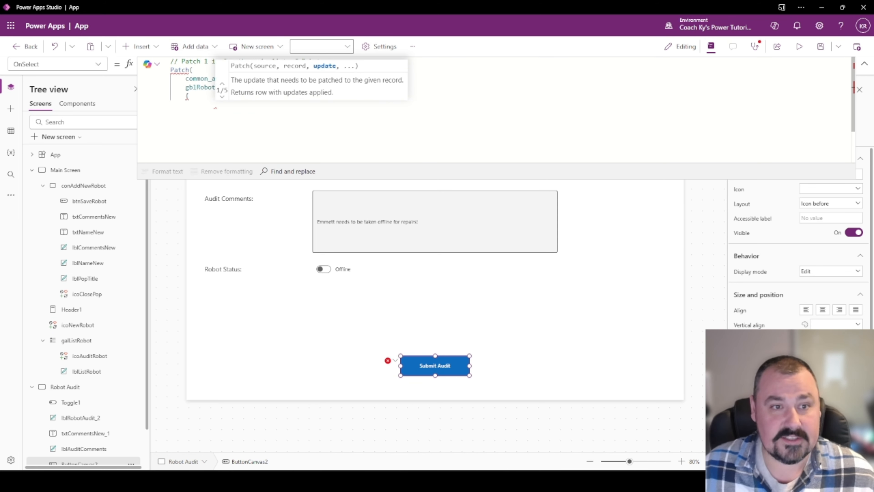
{"action": "type", "text": "}"}
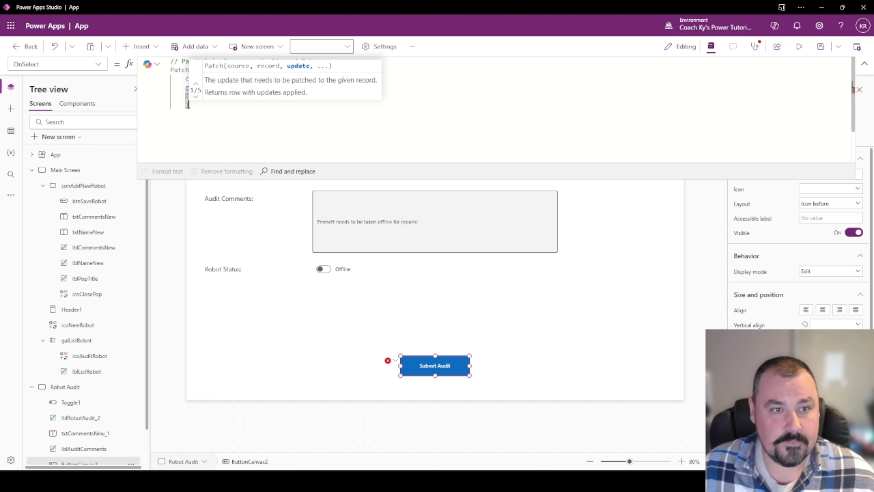
{"action": "key", "text": "Return"}
{"action": "key", "text": "Up"}
{"action": "key", "text": "Up"}
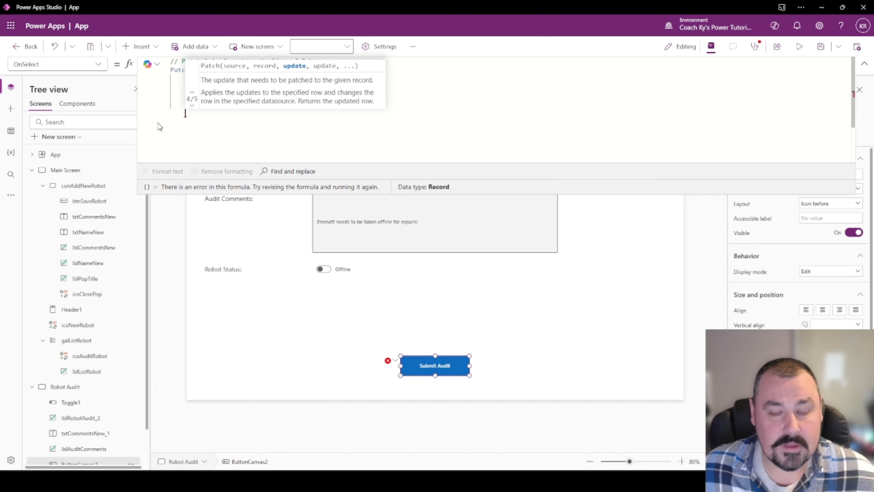
{"action": "key", "text": "BackSpace"}
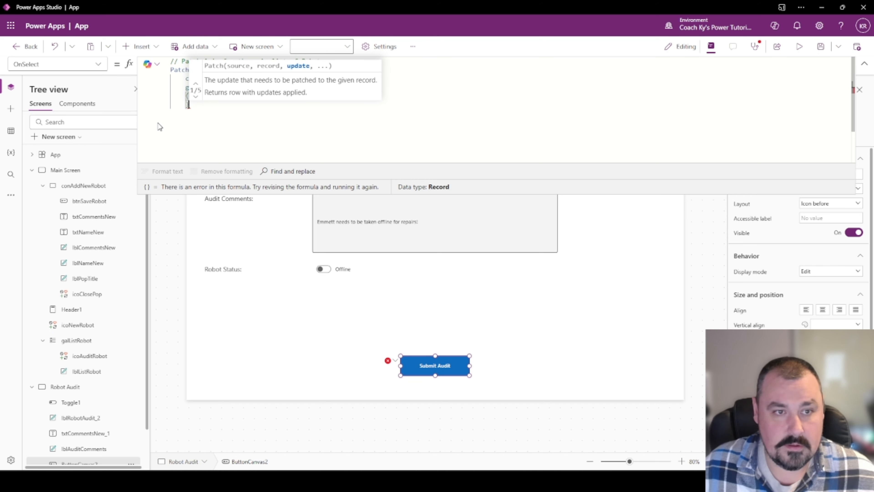
{"action": "key", "text": "Return"}
{"action": "key", "text": "BackSpace"}
{"action": "type", "text": ")"}
Add robotLastCheckUp: Today() inside the Patch record.
{"action": "left_click", "coordinate": [190, 96]}
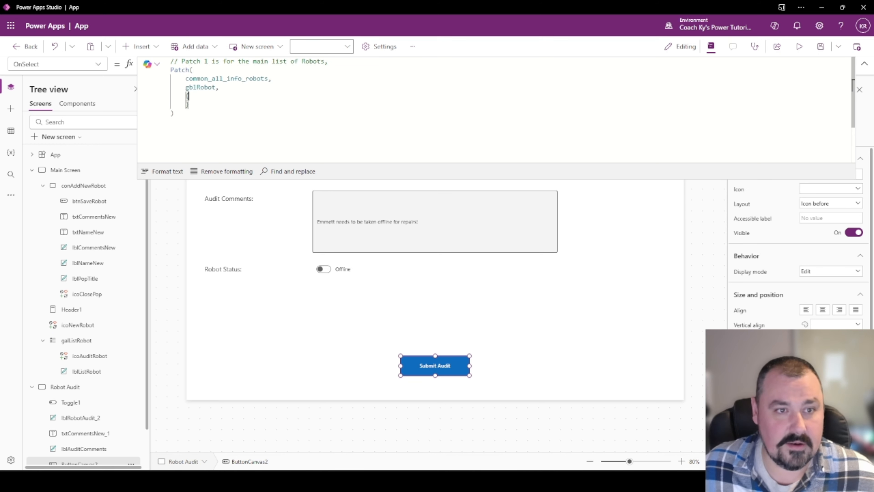
{"action": "key", "text": "Return"}
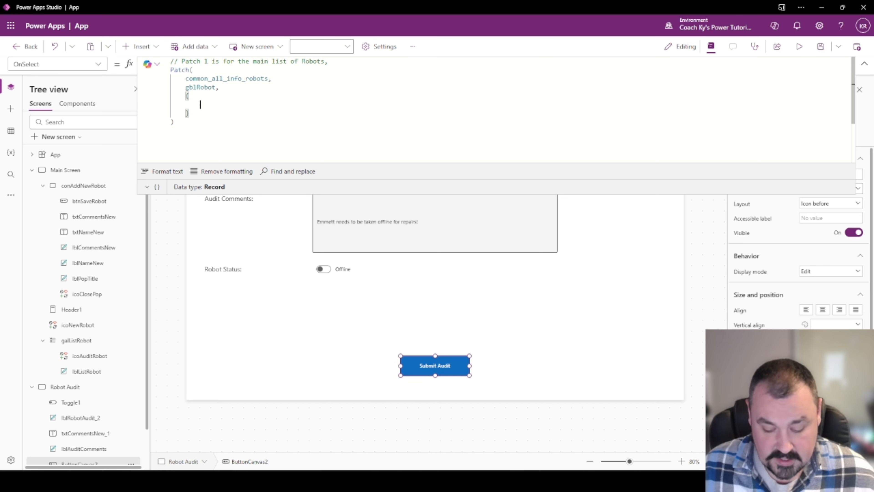
{"action": "type", "text": "l"}
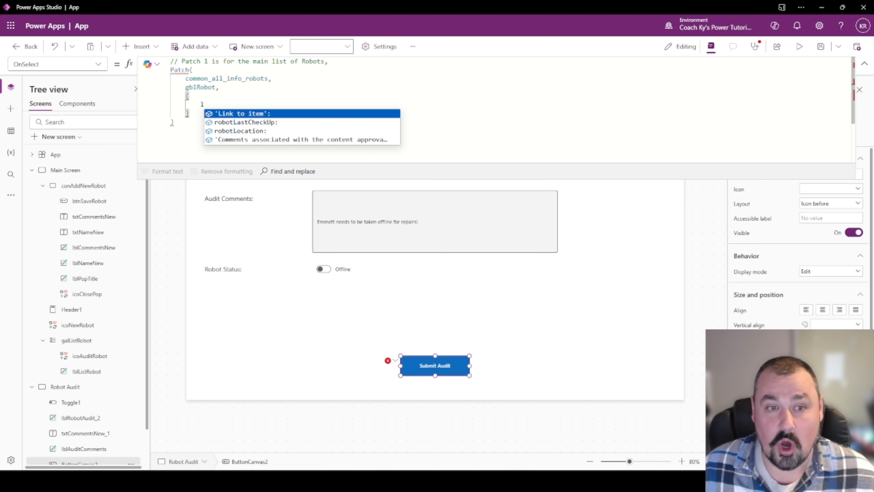
{"action": "key", "text": "Down"}
{"action": "key", "text": "Tab"}
{"action": "type", "text": "Today"}
{"action": "key", "text": "Tab"}
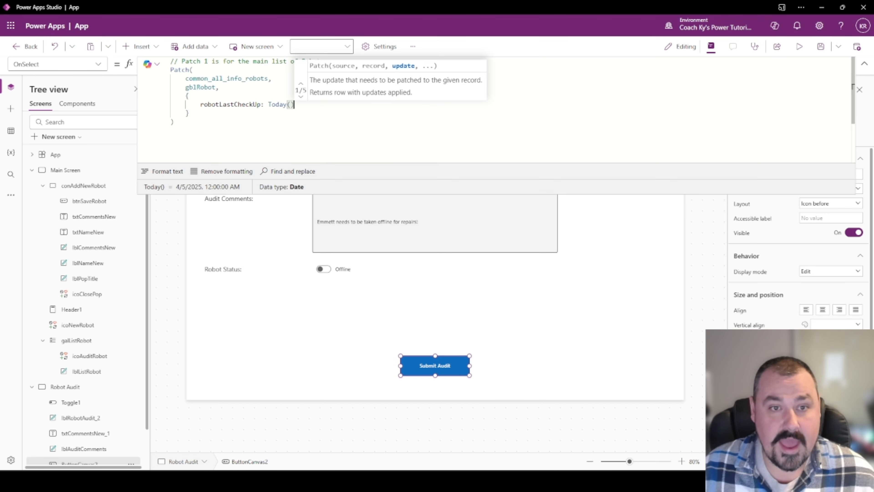
Add robotStatus: Toggle1.Checked as the next record field.
{"action": "type", "text": ","}
{"action": "key", "text": "Return"}
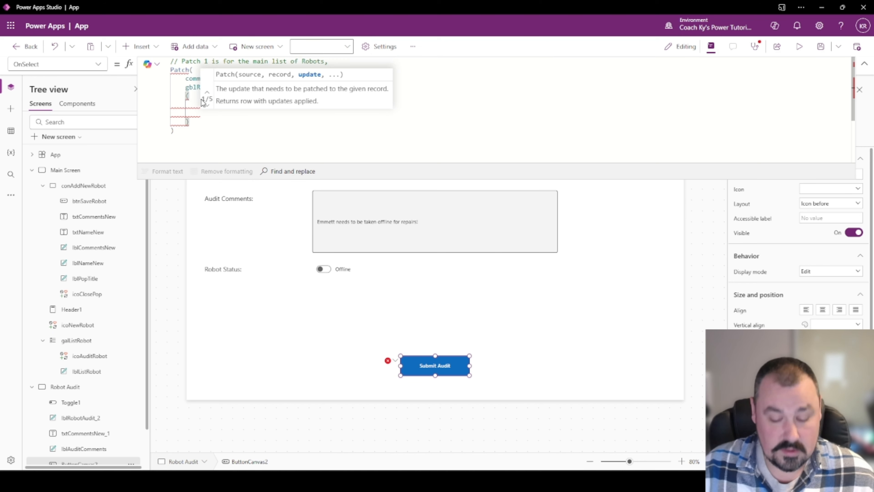
{"action": "type", "text": "robo"}
{"action": "key", "text": "Down"}
{"action": "key", "text": "Down"}
{"action": "key", "text": "Down"}
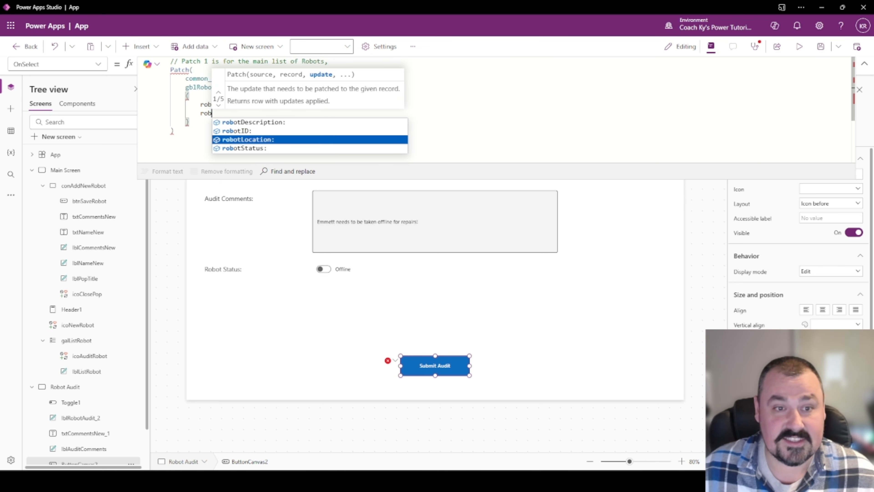
{"action": "key", "text": "Tab"}
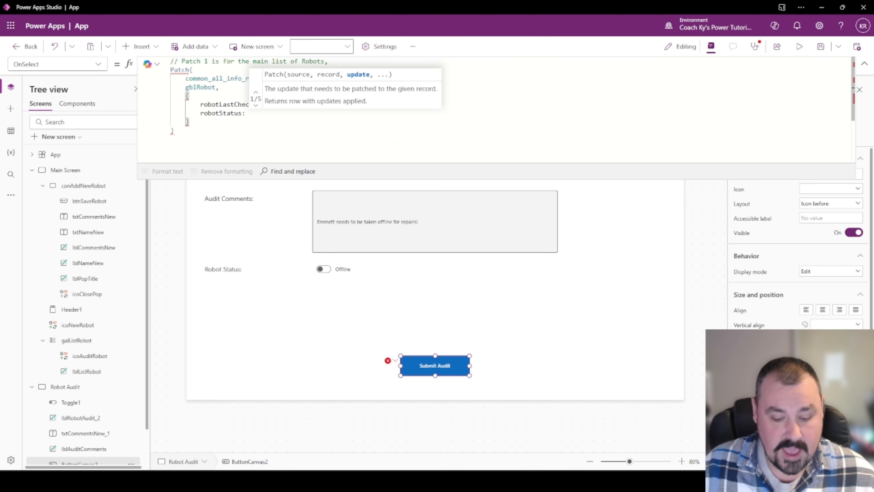
{"action": "type", "text": "Togl"}
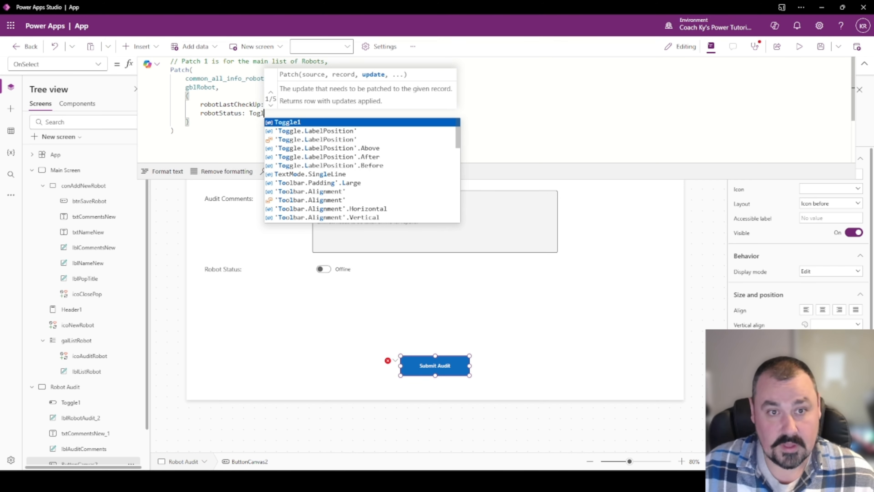
{"action": "key", "text": "Escape"}
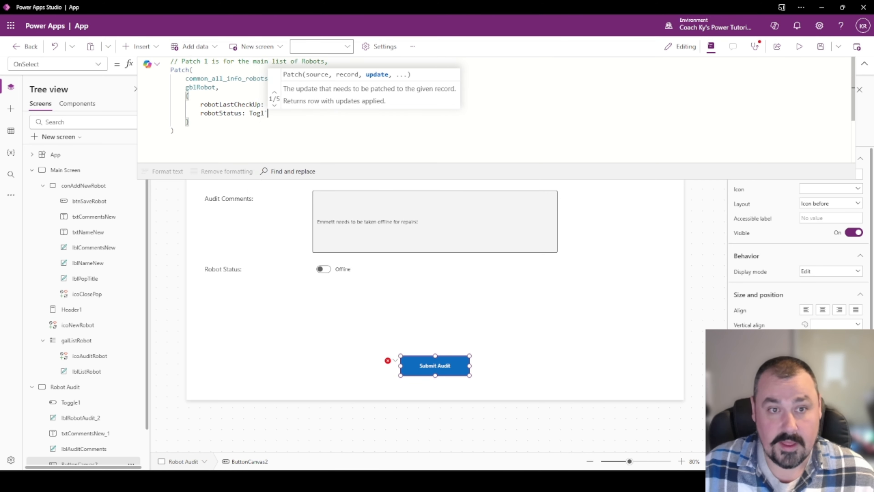
{"action": "type", "text": "gl"}
{"action": "key", "text": "Escape"}
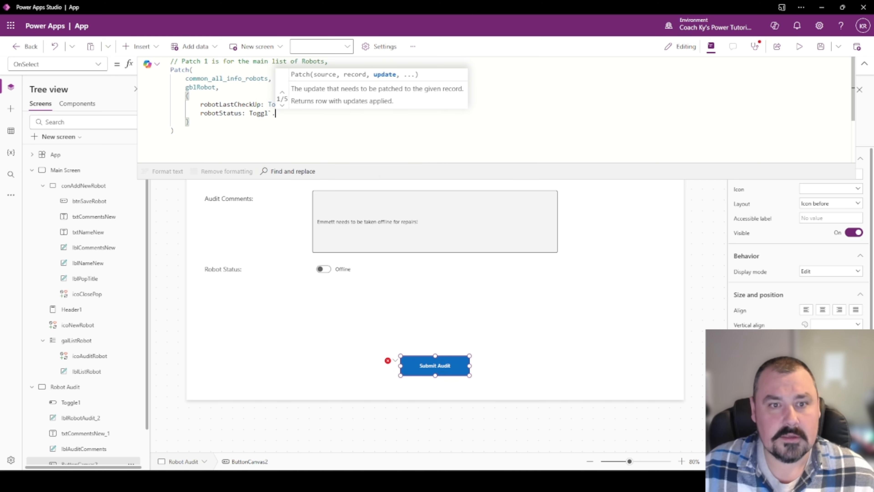
{"action": "type", "text": "e1."}
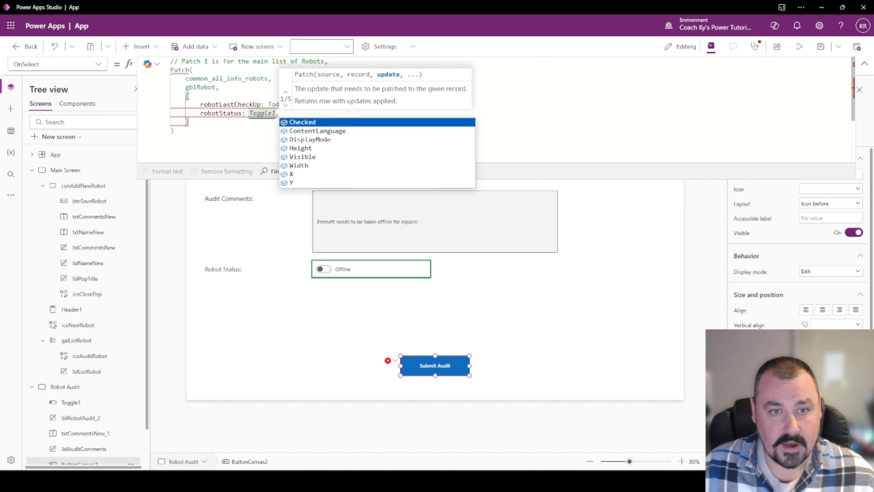
{"action": "key", "text": "Tab"}
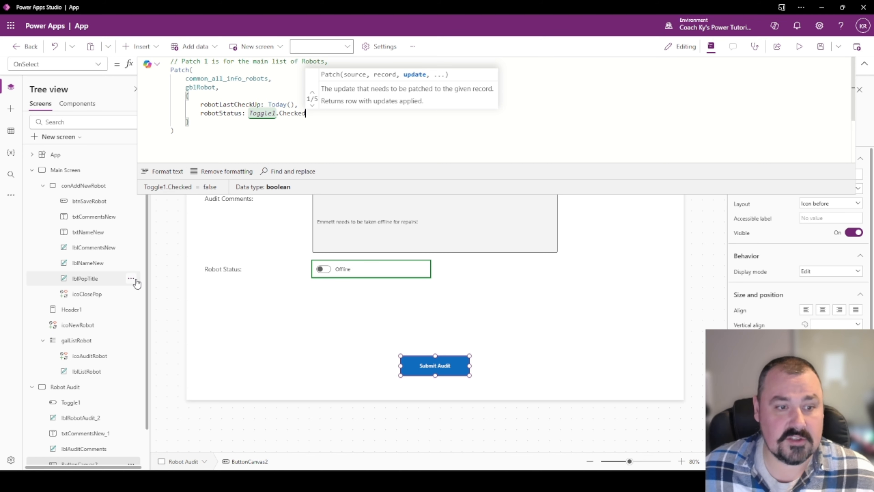
Rename Toggle1 to tglStatusRobot in the Tree view and return to the Submit Audit formula.
{"action": "double_click", "coordinate": [88, 401]}
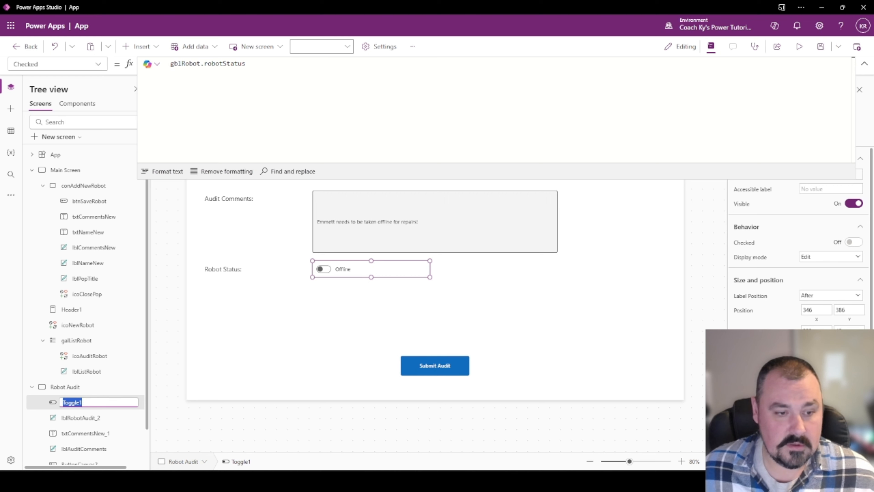
{"action": "type", "text": "tglStatusR"}
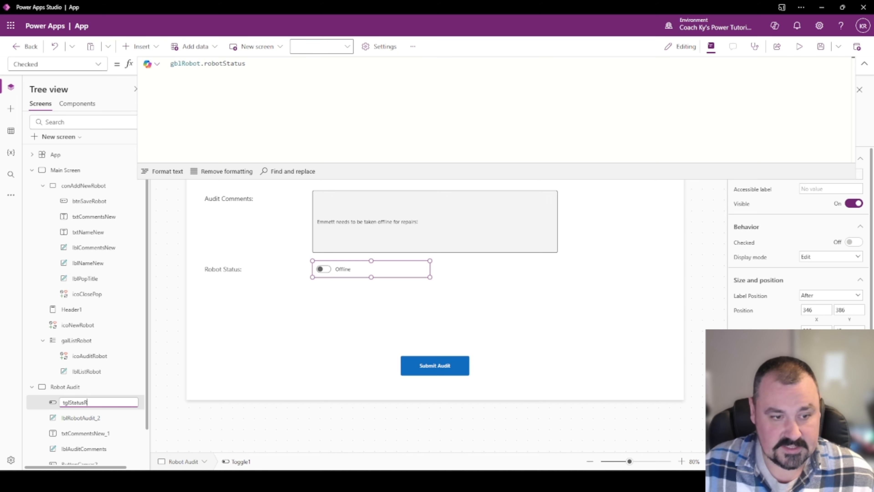
{"action": "key", "text": "Return"}
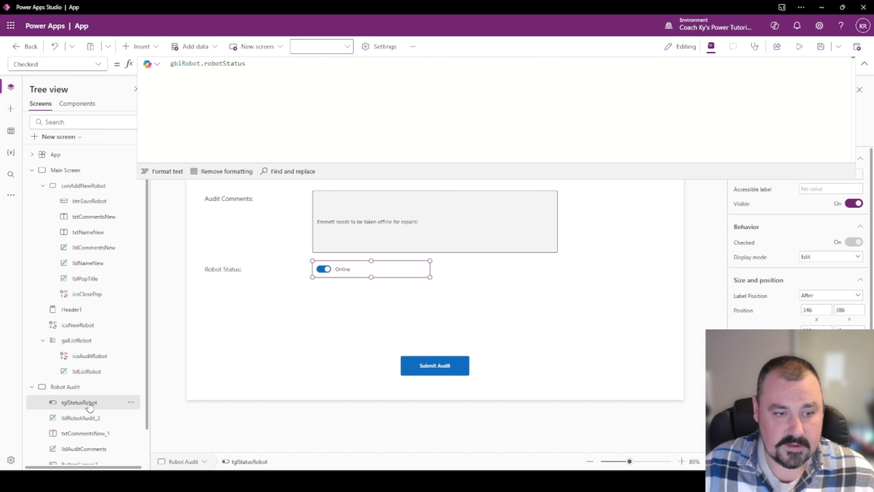
{"action": "left_click", "coordinate": [418, 368]}
{"action": "left_click", "coordinate": [199, 131]}
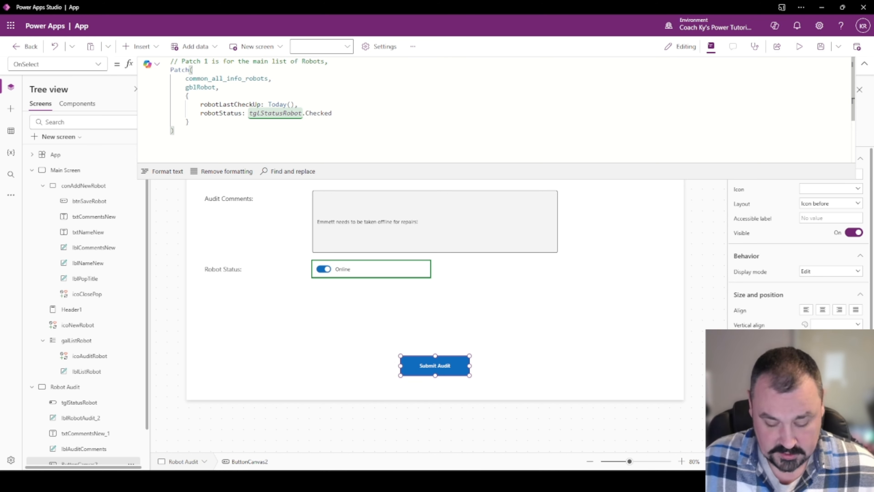
End the first Patch with ';' and add '// Patch 2 is for the audit list' with a new Patch().
{"action": "type", "text": ","}
{"action": "key", "text": "shift+Return"}
{"action": "key", "text": "BackSpace"}
{"action": "type", "text": ";"}
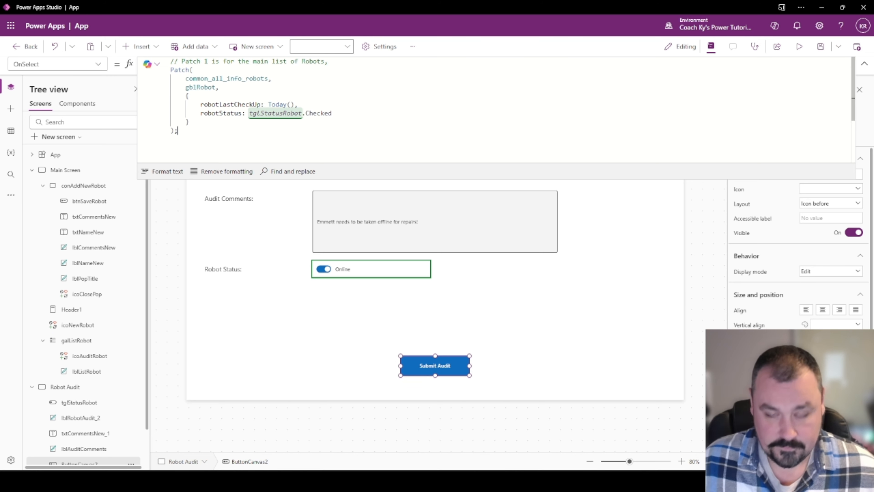
{"action": "key", "text": "shift+Return"}
{"action": "type", "text": "// Patch 2"}
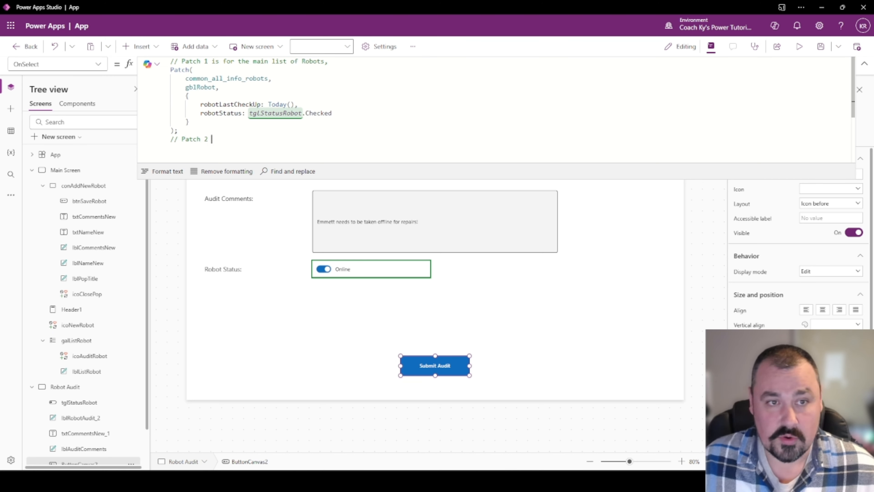
{"action": "type", "text": " is for the "}
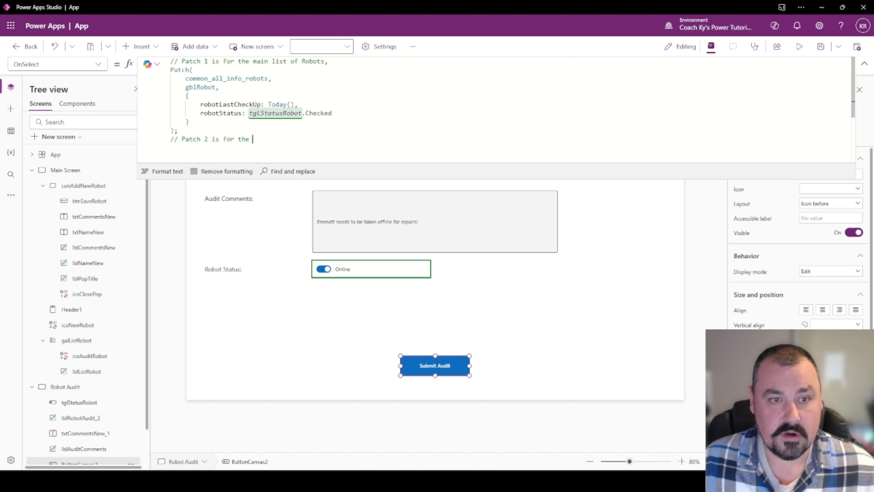
{"action": "type", "text": "audit list"}
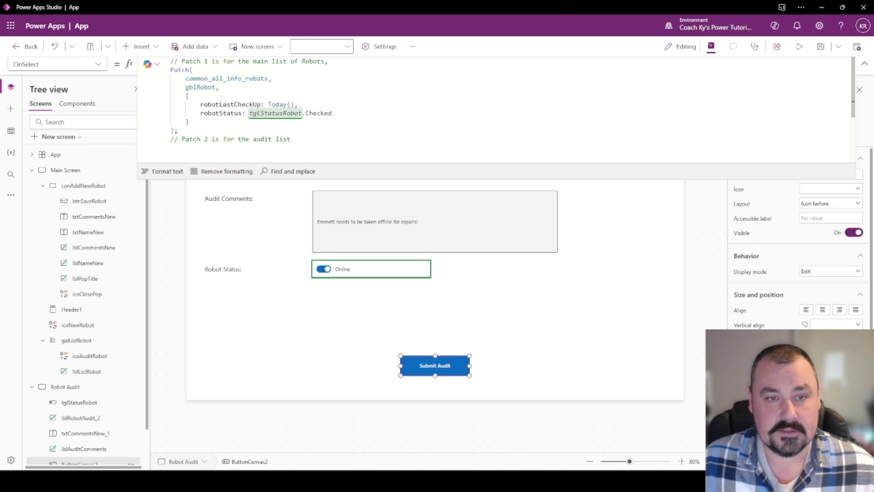
{"action": "type", "text": "Patch"}
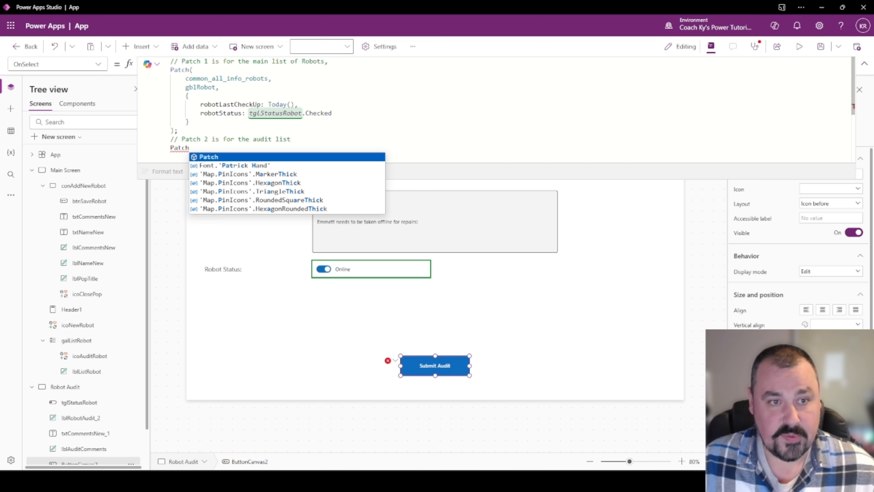
{"action": "type", "text": "("}
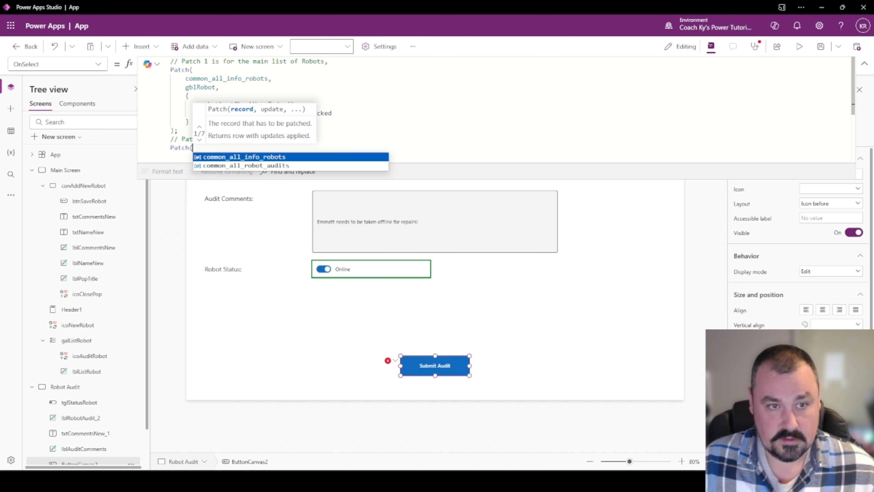
Give the second Patch common_all_robot_audits, Defaults(common_all_robot_audits) and an empty record.
{"action": "key", "text": "shift+Return"}
{"action": "type", "text": "common_all_robot_audits,"}
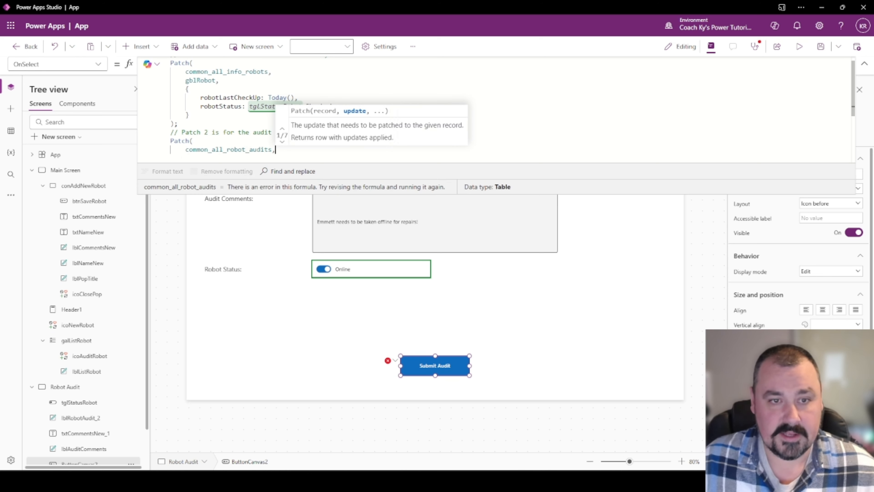
{"action": "key", "text": "shift+Return"}
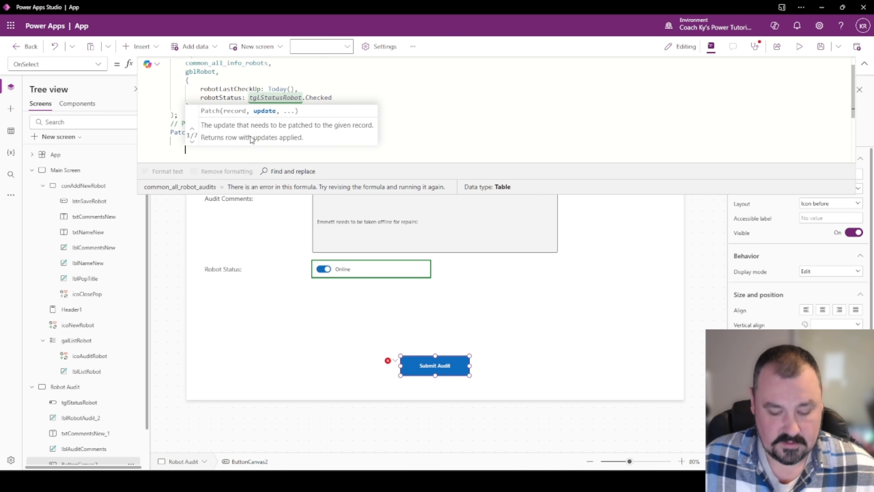
{"action": "type", "text": "Defaults(common_all_robot_audits"}
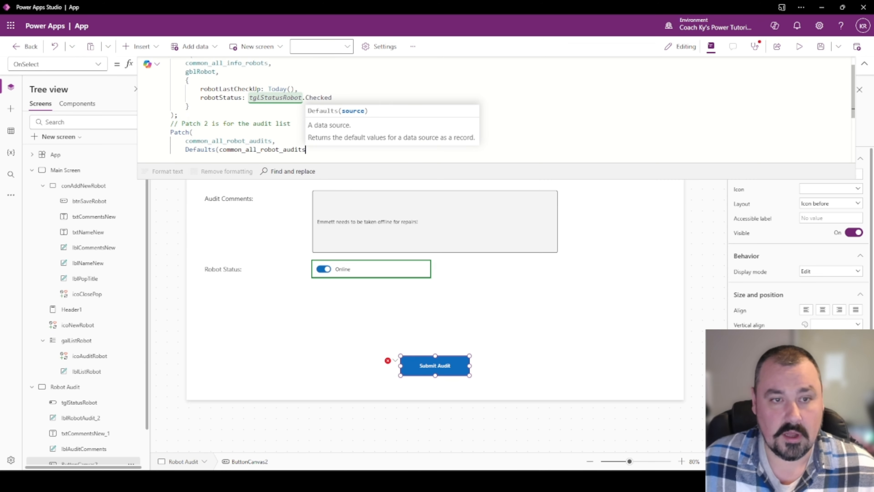
{"action": "type", "text": "),"}
{"action": "key", "text": "shift+Return"}
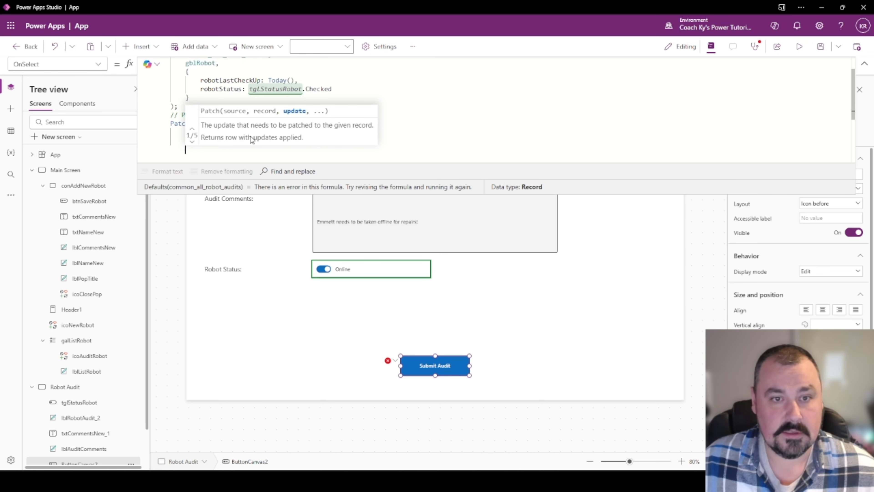
{"action": "type", "text": "{"}
{"action": "key", "text": "shift+Return"}
{"action": "type", "text": "}"}
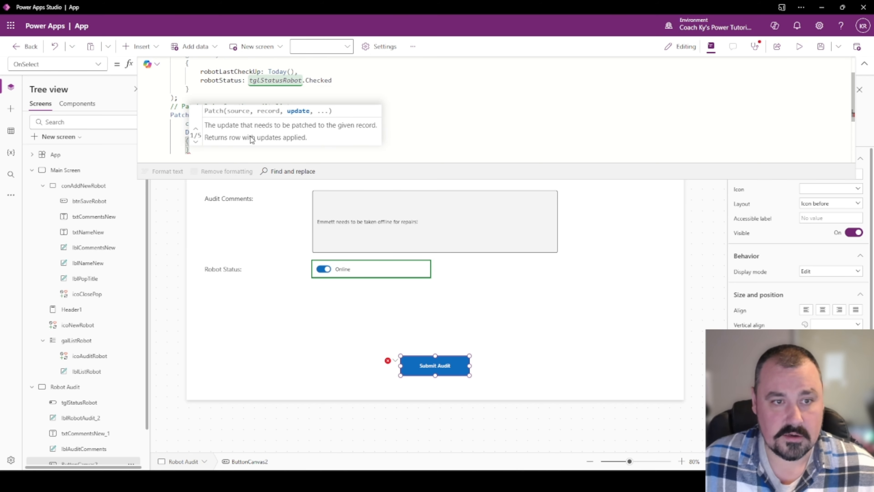
{"action": "key", "text": "shift+Return"}
{"action": "type", "text": ")"}
{"action": "key", "text": "Left"}
{"action": "key", "text": "Left"}
{"action": "key", "text": "Left"}
{"action": "key", "text": "Left"}
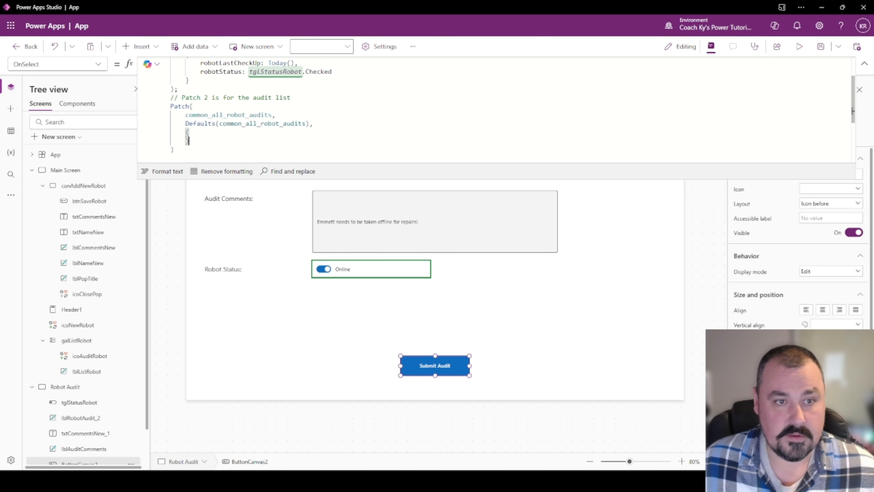
{"action": "key", "text": "shift+Return"}
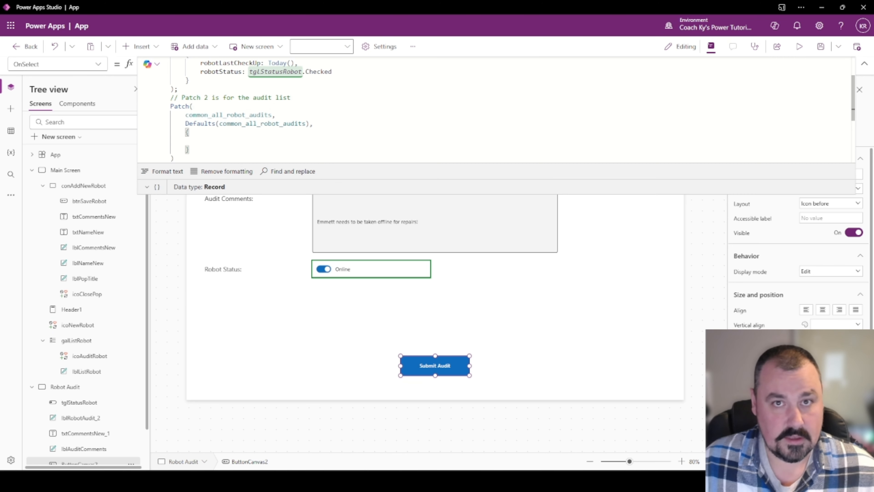
Set the record's Title to gblRobot.Title & Today() and robotID to gblRobot.robotID.
{"action": "type", "text": "ro"}
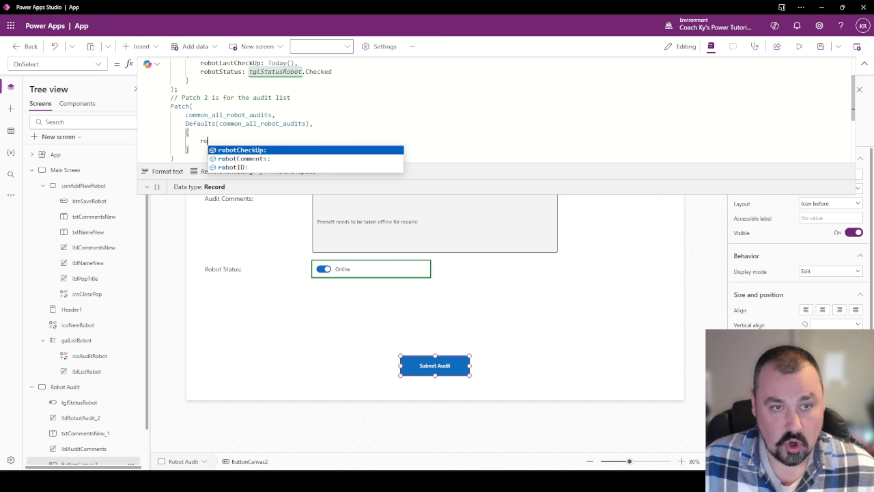
{"action": "type", "text": "botID: gblRobot"}
{"action": "type", "text": "."}
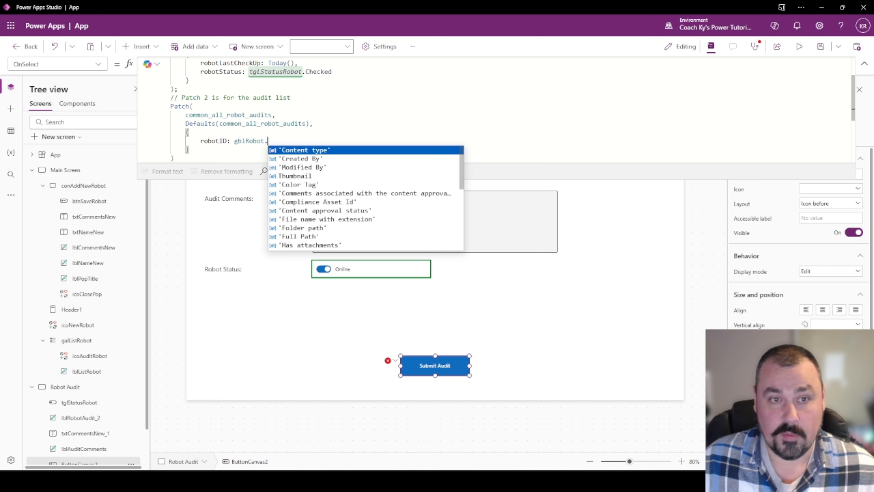
{"action": "type", "text": "robotID"}
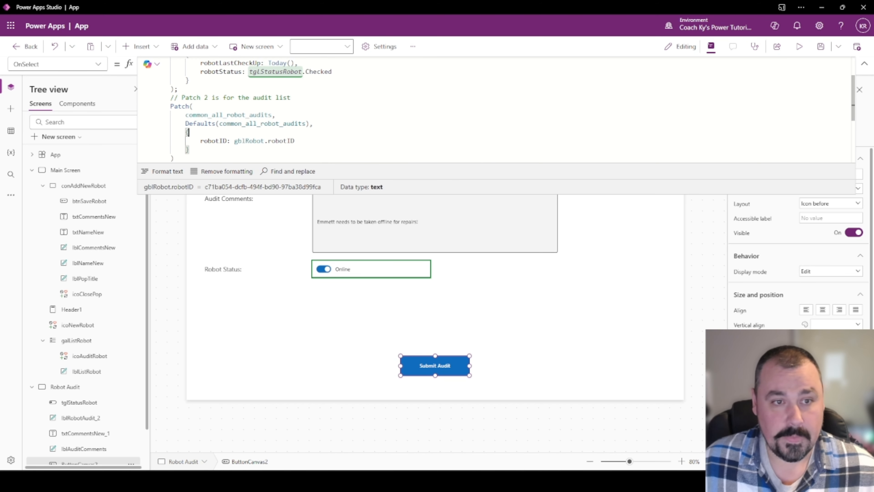
{"action": "key", "text": "Return"}
{"action": "type", "text": "Tit"}
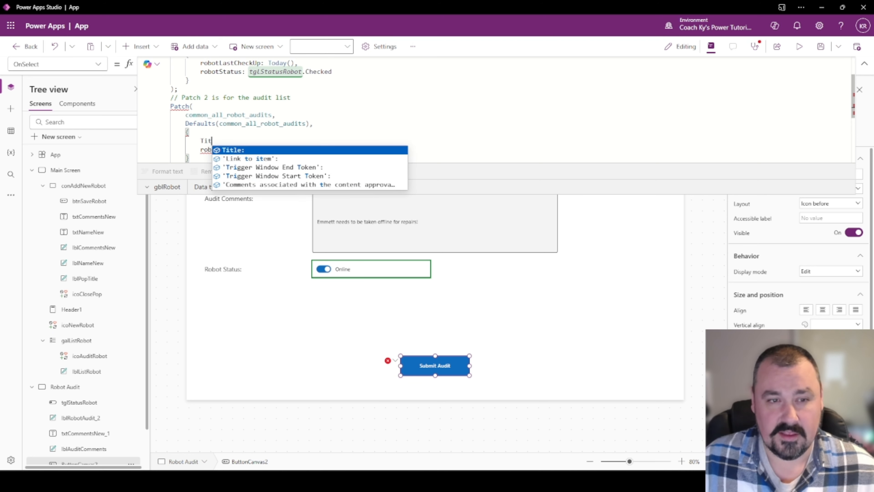
{"action": "type", "text": "le: gblRo"}
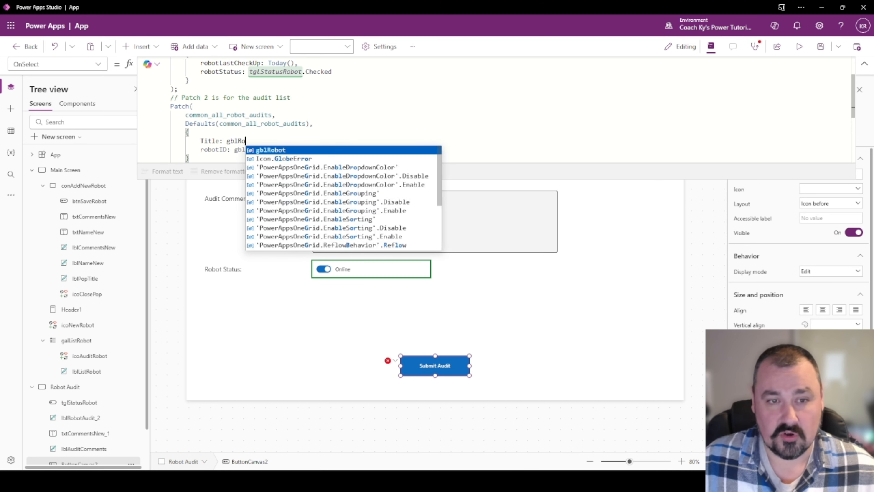
{"action": "type", "text": "bot.Title"}
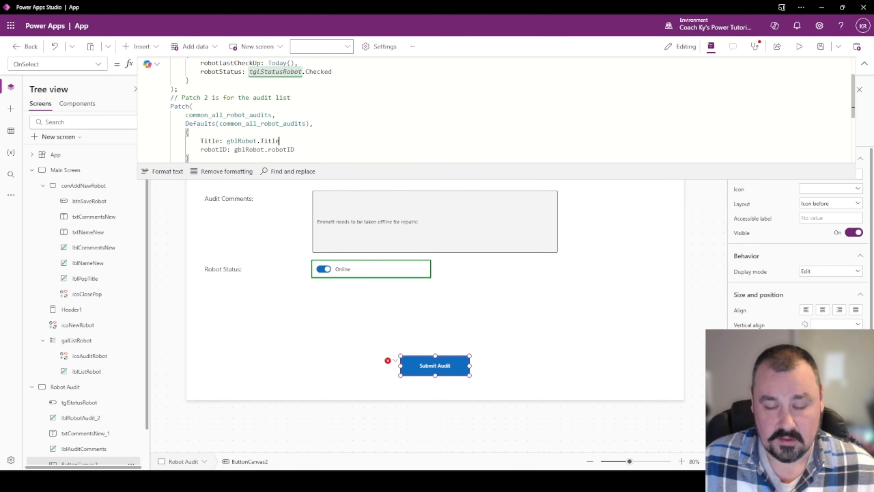
{"action": "type", "text": " & Today()"}
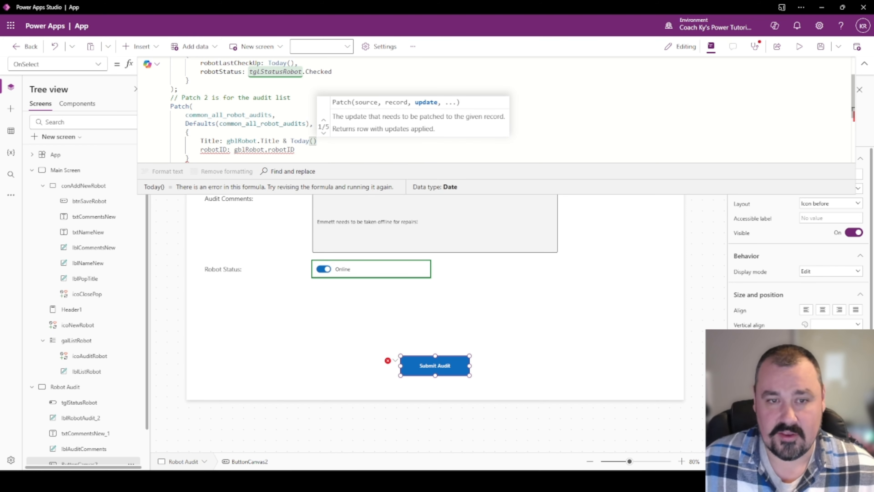
{"action": "type", "text": ","}
{"action": "key", "text": "Right"}
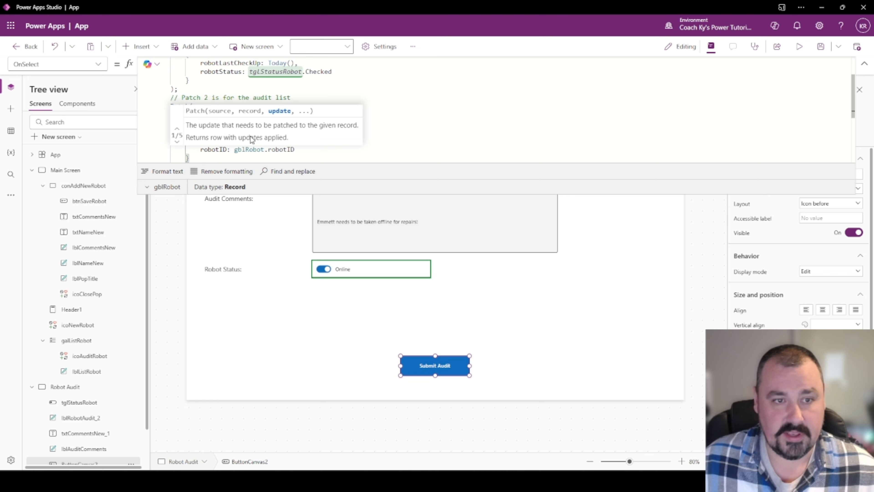
{"action": "key", "text": "End"}
{"action": "type", "text": ","}
Add robotComments: txtCommentsNew_1.Value to the audit record.
{"action": "key", "text": "shift+Return"}
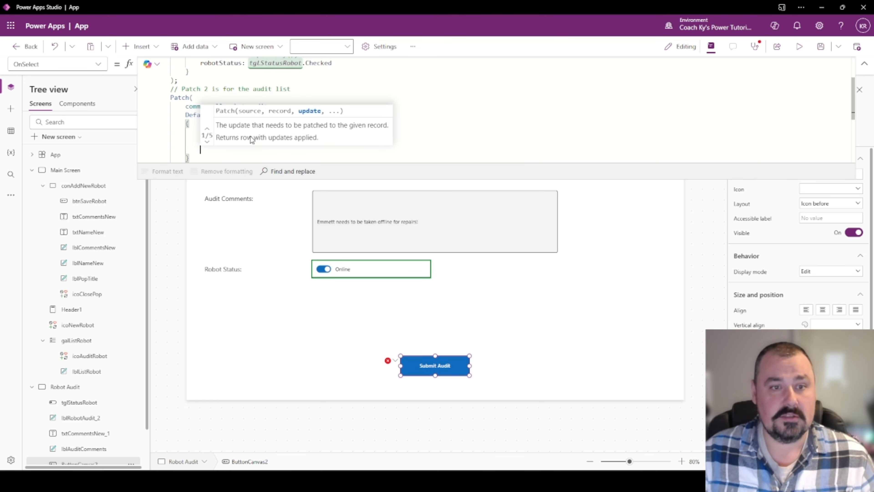
{"action": "type", "text": "comm"}
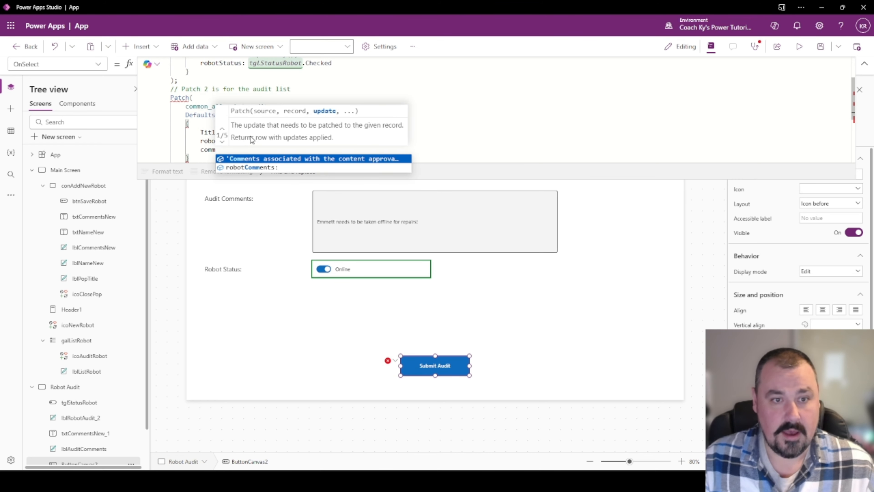
{"action": "key", "text": "Down"}
{"action": "key", "text": "Tab"}
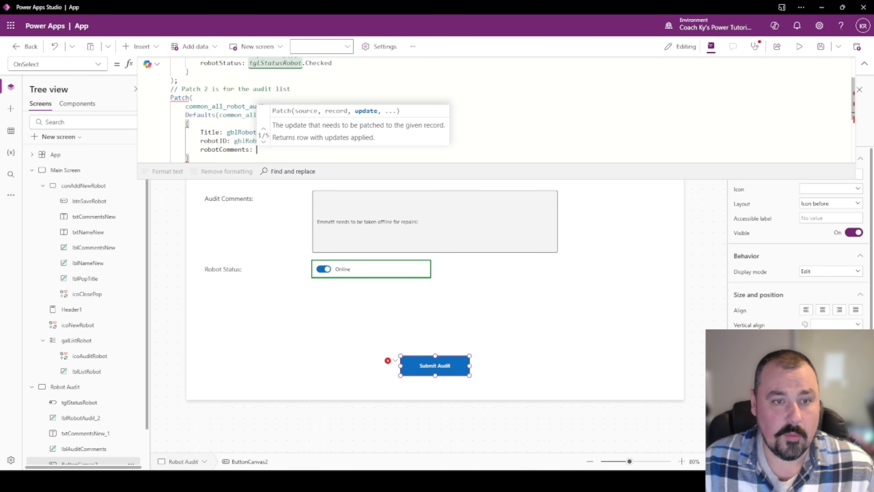
{"action": "type", "text": "tx"}
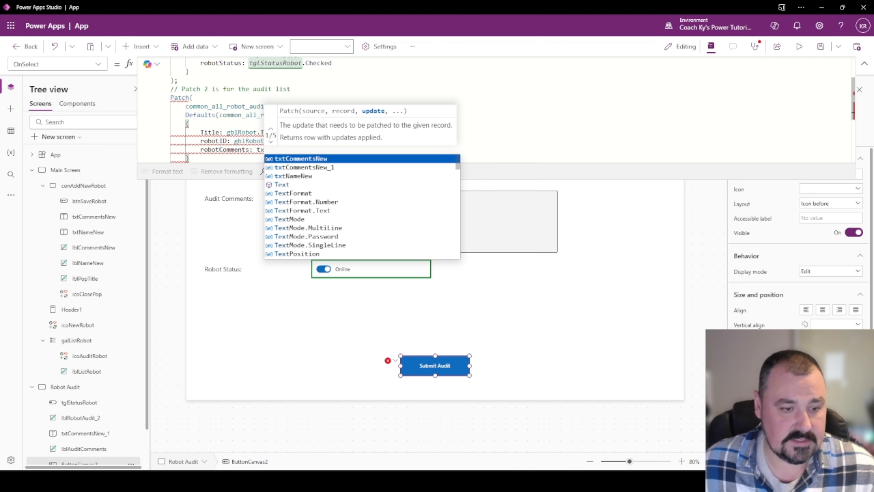
{"action": "left_click", "coordinate": [303, 168]}
{"action": "type", "text": "."}
{"action": "key", "text": "Tab"}
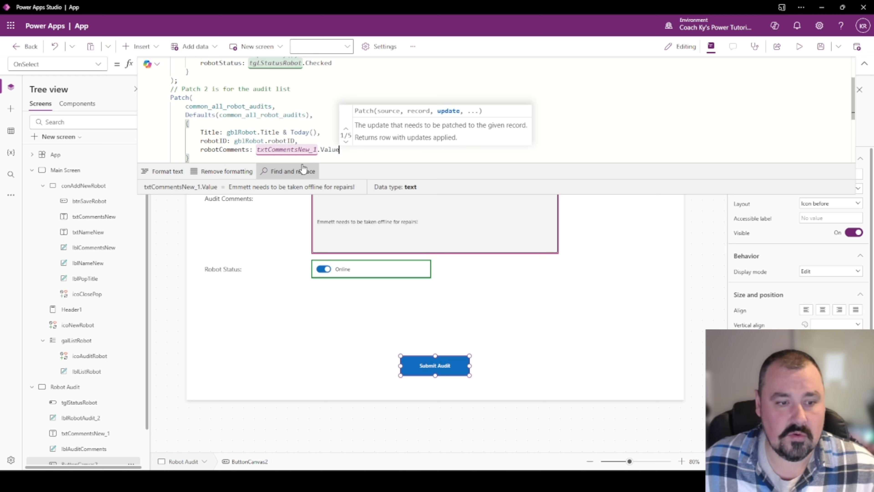
{"action": "scroll", "coordinate": [98, 396], "scroll_direction": "down", "scroll_amount": 2}
Rename the txtCommentsNew_1 comments box to txtCommentsAudit in the Tree view.
{"action": "double_click", "coordinate": [100, 395]}
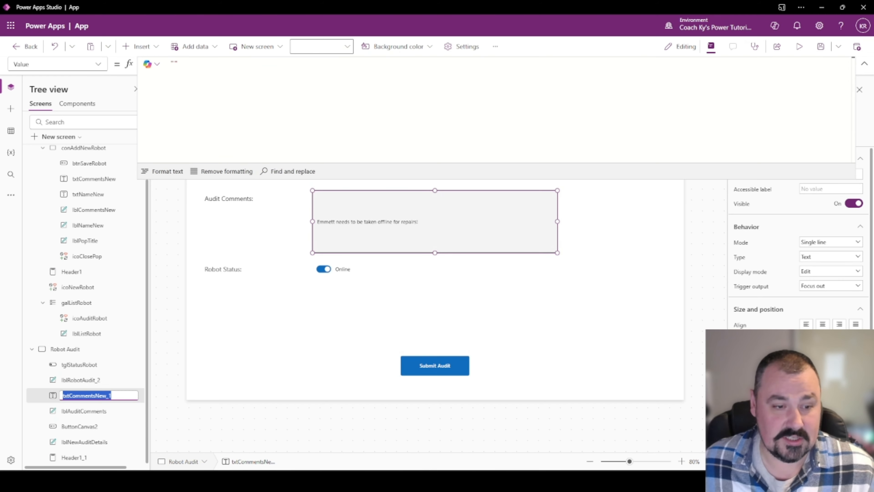
{"action": "left_click", "coordinate": [95, 395]}
{"action": "left_click_drag", "start_coordinate": [112, 396], "coordinate": [64, 395]}
{"action": "left_click", "coordinate": [112, 396]}
{"action": "key", "text": "BackSpace"}
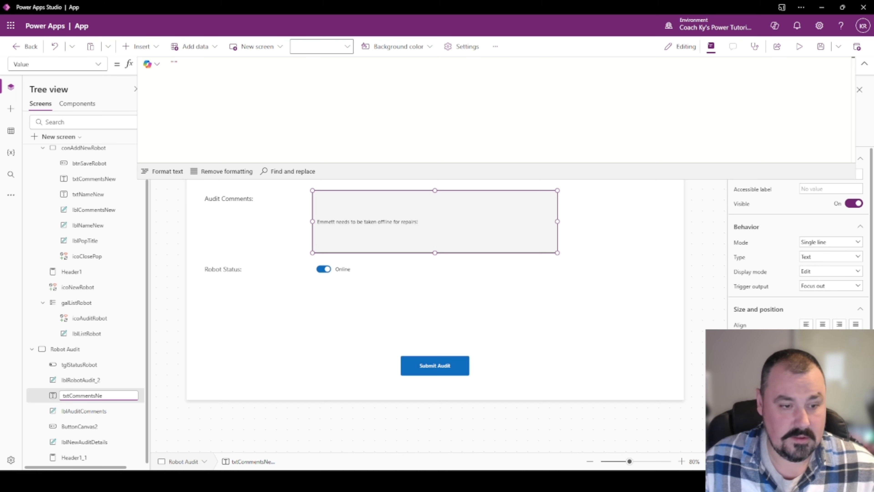
{"action": "key", "text": "BackSpace"}
{"action": "key", "text": "BackSpace"}
{"action": "key", "text": "BackSpace"}
{"action": "key", "text": "BackSpace"}
{"action": "key", "text": "BackSpace"}
{"action": "key", "text": "BackSpace"}
{"action": "key", "text": "BackSpace"}
{"action": "key", "text": "BackSpace"}
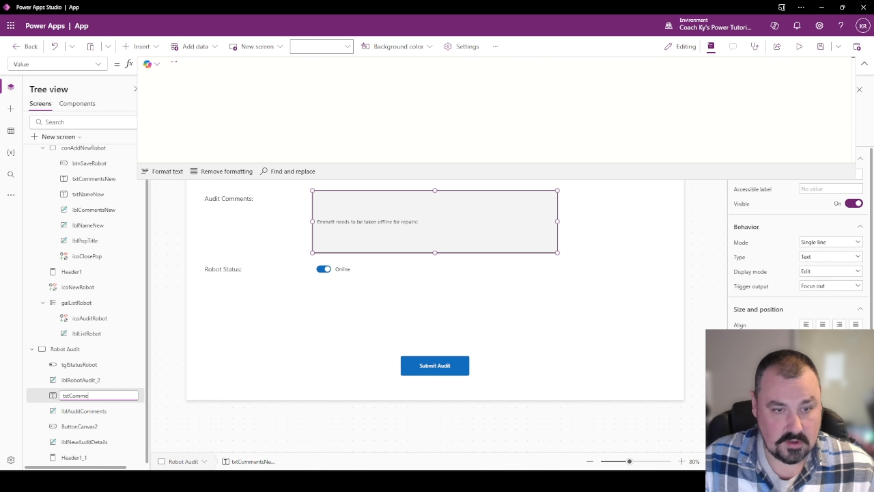
{"action": "key", "text": "Escape"}
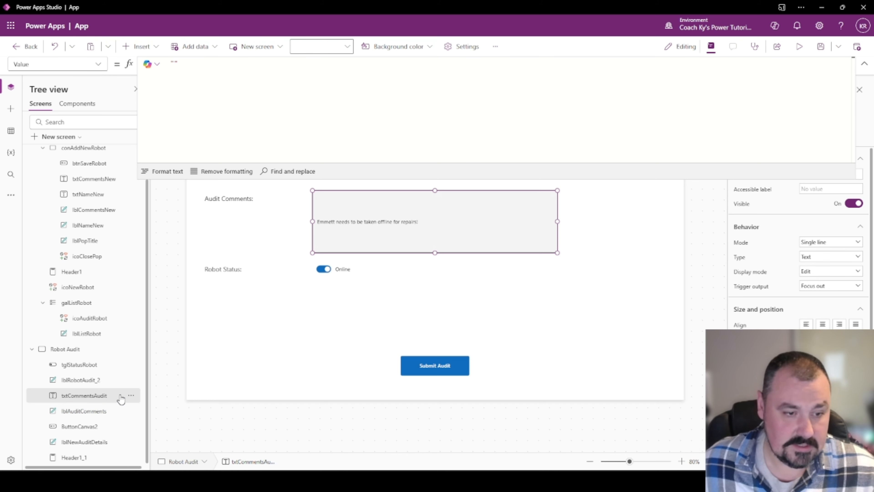
{"action": "left_click", "coordinate": [100, 411]}
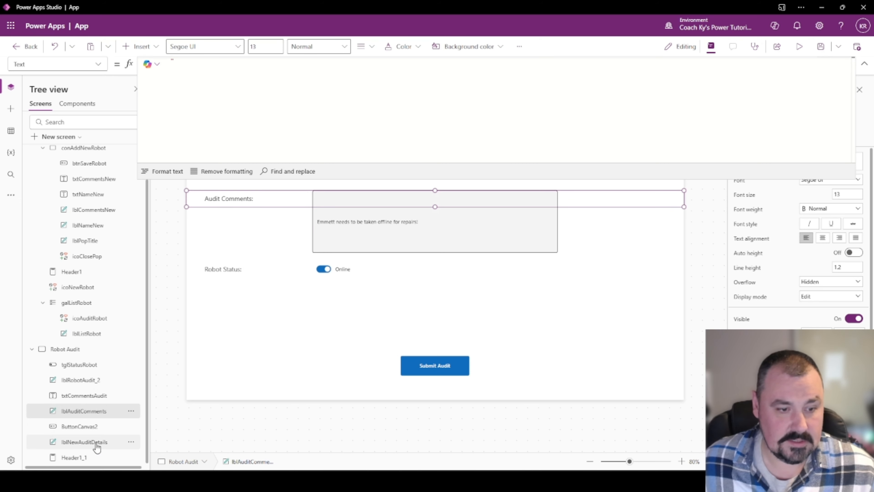
Rename ButtonCanvas2 to btnAuditSubmit and enlarge the formula bar.
{"action": "double_click", "coordinate": [92, 428]}
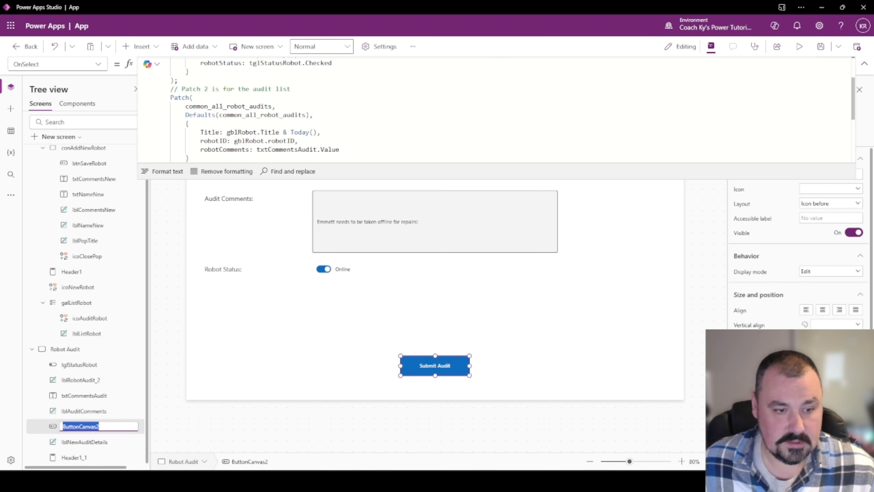
{"action": "type", "text": "btnS"}
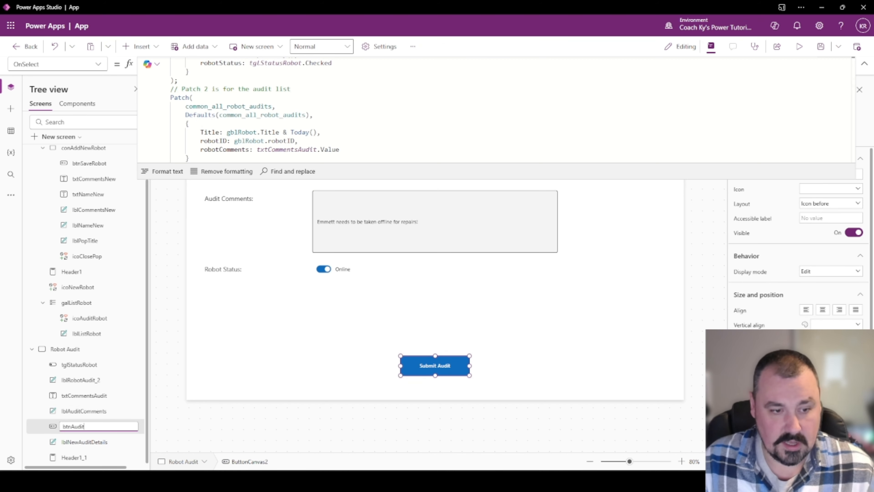
{"action": "type", "text": "uditSubmit"}
{"action": "key", "text": "Return"}
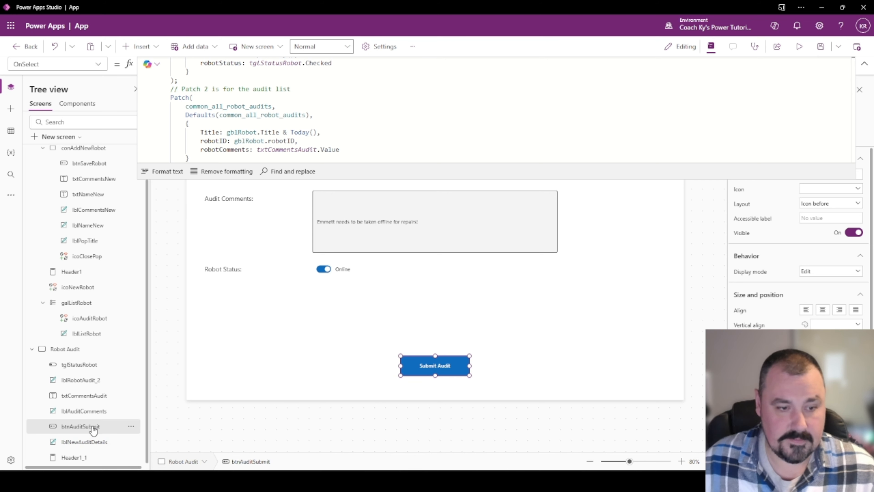
{"action": "left_click_drag", "start_coordinate": [373, 178], "coordinate": [371, 229]}
{"action": "left_click", "coordinate": [352, 189]}
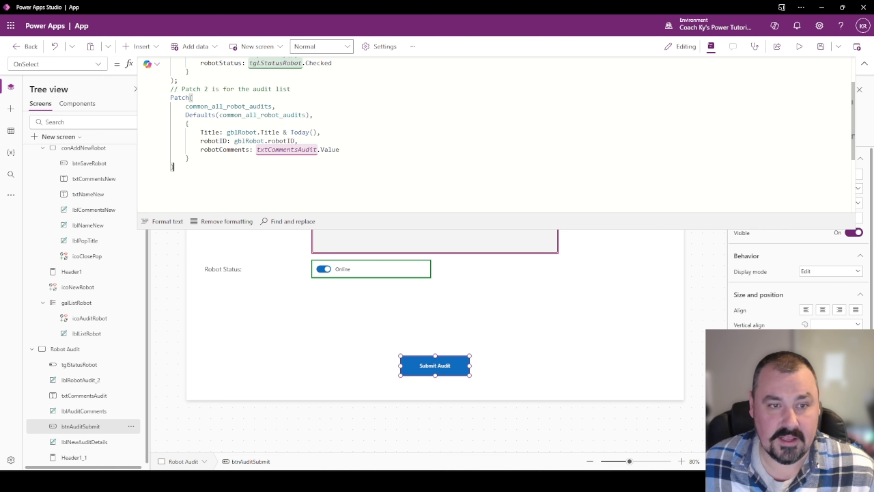
Add robotCheckUp: Today() after the robotComments value in the audit record.
{"action": "left_click", "coordinate": [343, 151]}
{"action": "type", "text": ","}
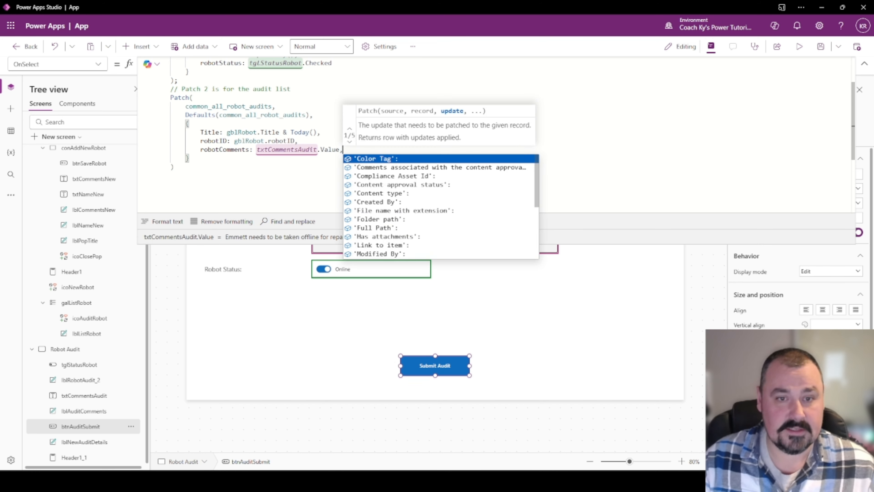
{"action": "key", "text": "shift+Return"}
{"action": "type", "text": "r"}
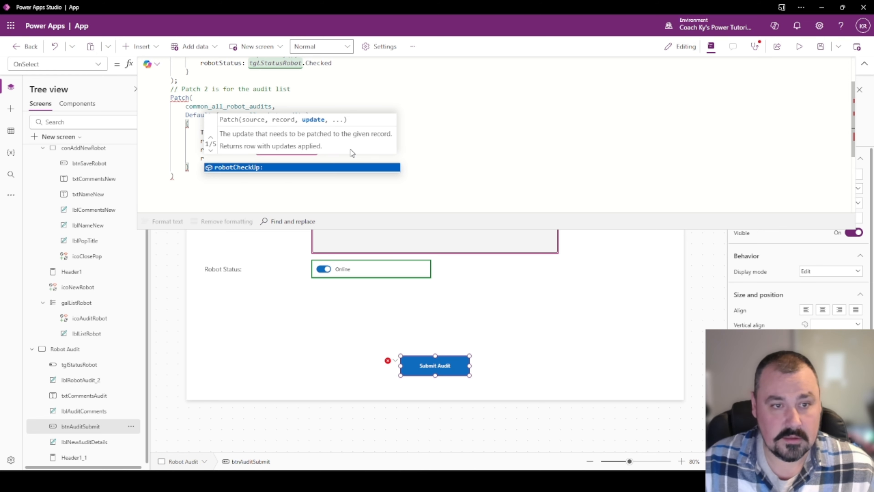
{"action": "key", "text": "Tab"}
{"action": "type", "text": "Toda"}
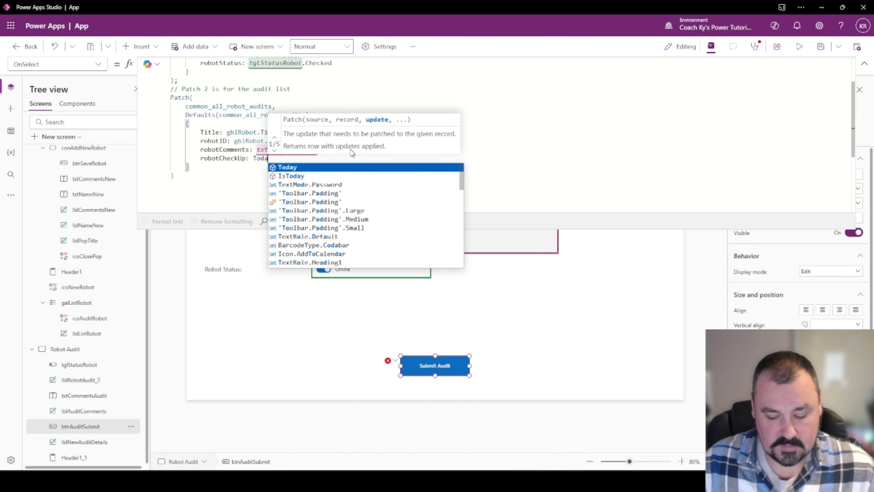
{"action": "type", "text": "y()"}
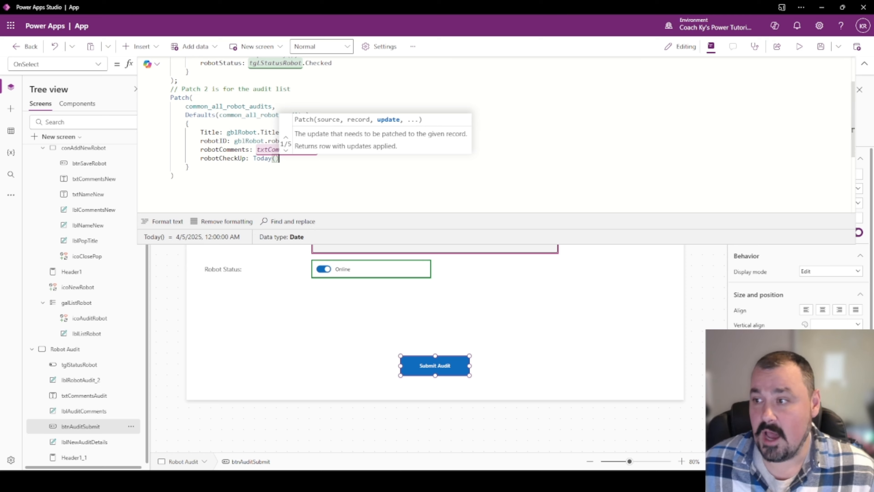
{"action": "key", "text": "alt+Tab"}
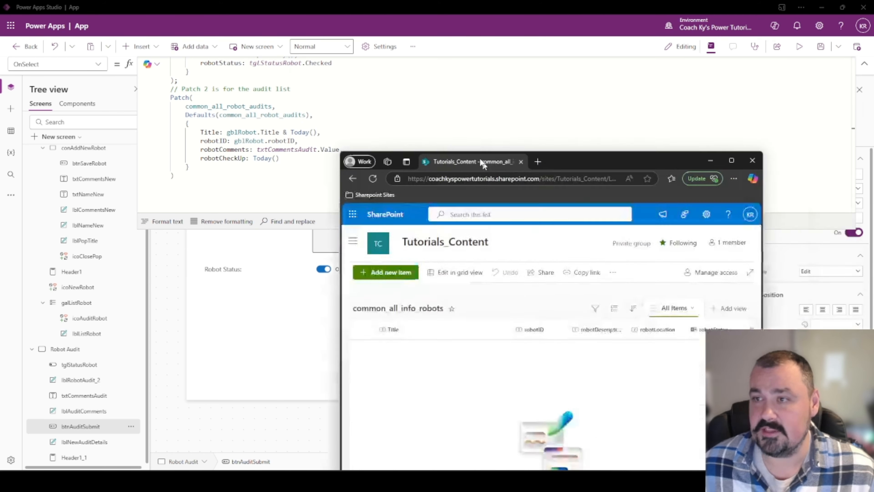
Open the common_all_robot_audits list from Site contents in a duplicated SharePoint tab.
{"action": "double_click", "coordinate": [548, 14]}
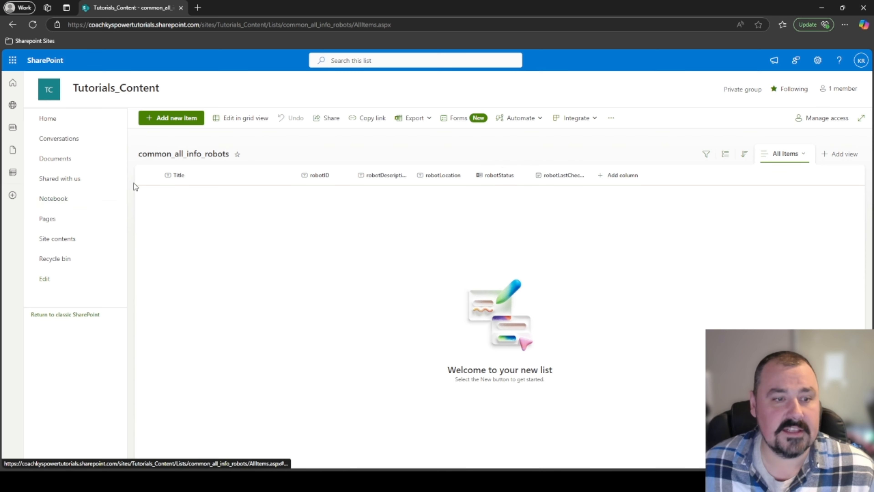
{"action": "right_click", "coordinate": [137, 8]}
{"action": "left_click", "coordinate": [168, 62]}
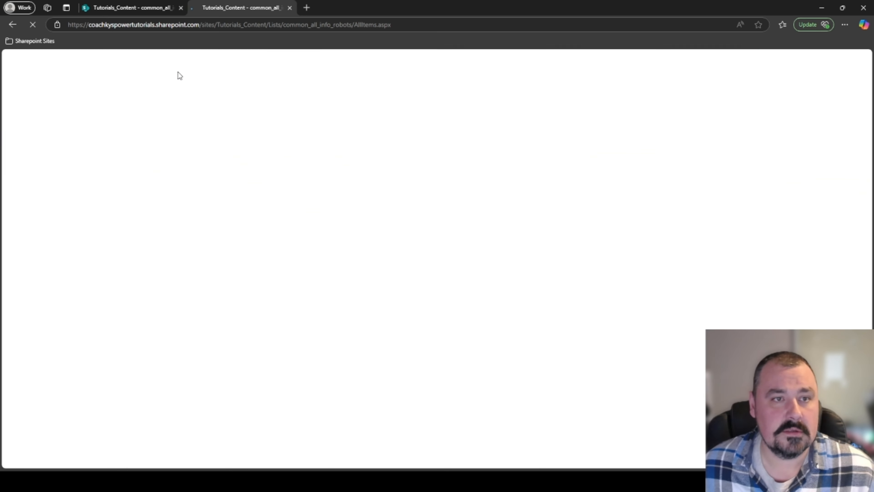
{"action": "left_click", "coordinate": [51, 238]}
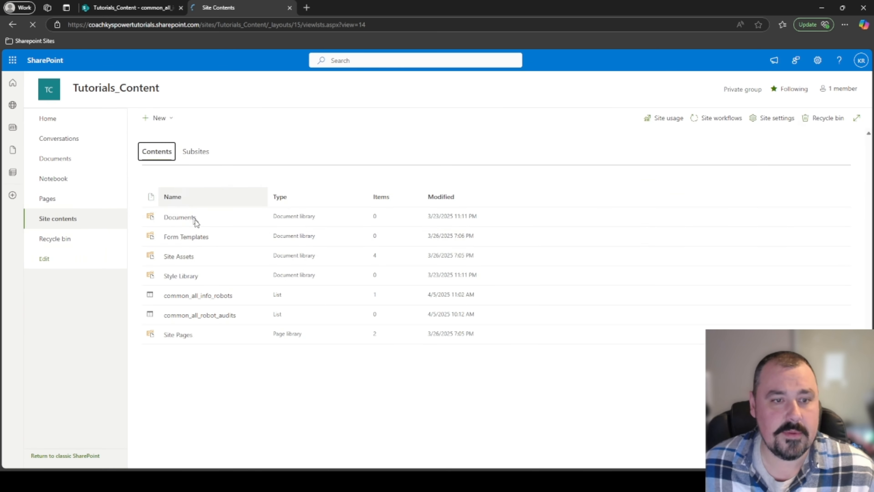
{"action": "left_click", "coordinate": [206, 313]}
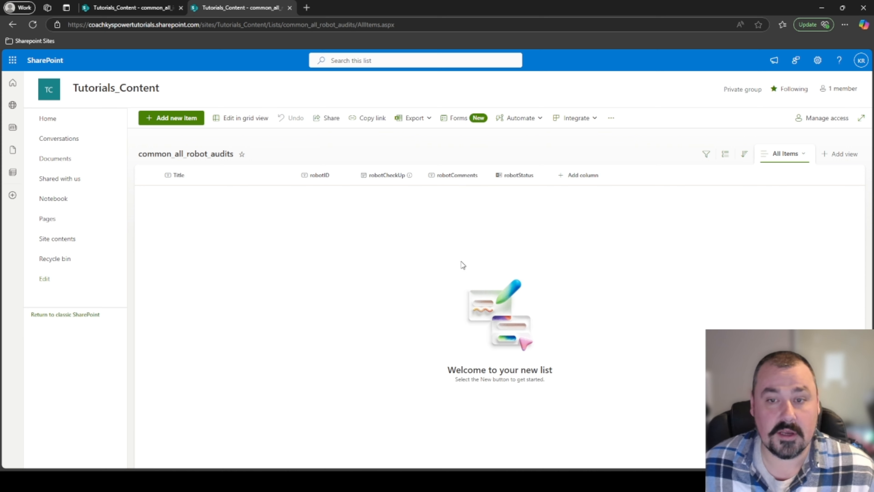
{"action": "key", "text": "alt+Tab"}
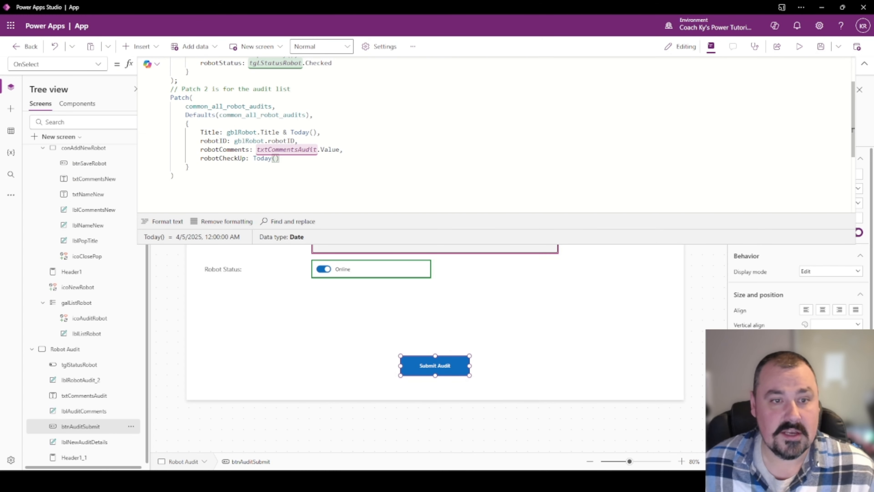
Add robotStatus: tglStatusRobot.Checked as the last field of the audit record.
{"action": "type", "text": ","}
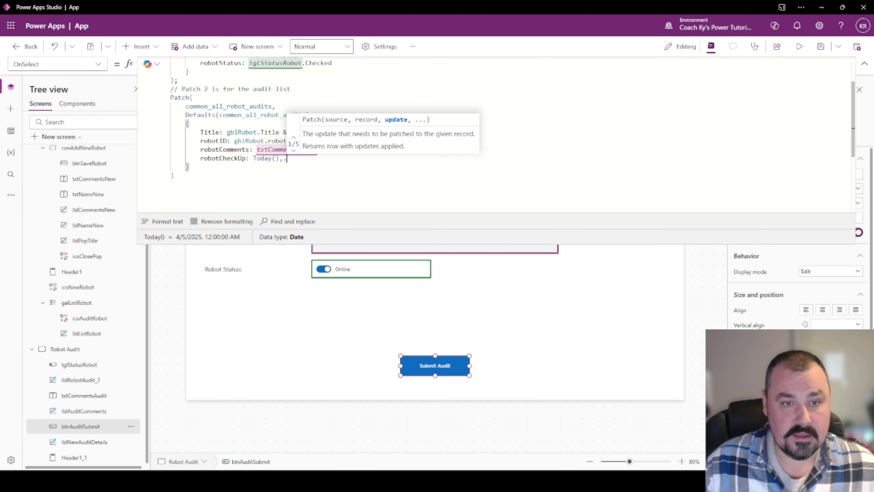
{"action": "key", "text": "Return"}
{"action": "type", "text": "robo"}
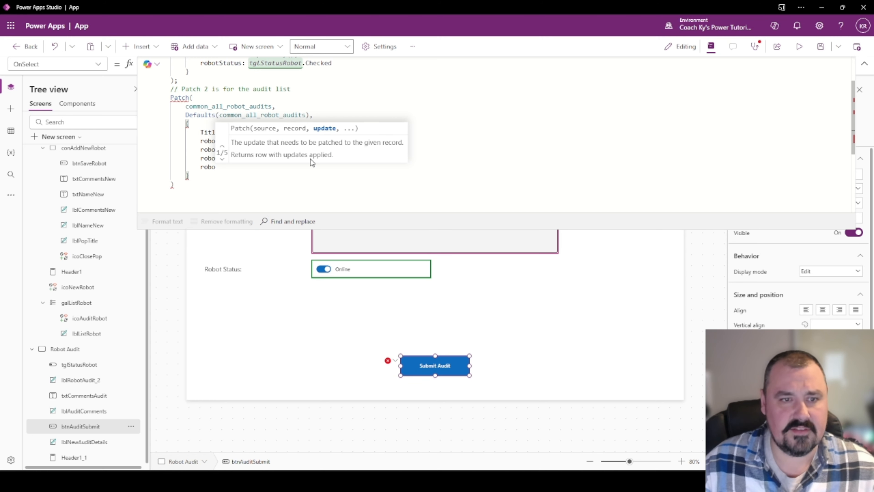
{"action": "type", "text": "tSt"}
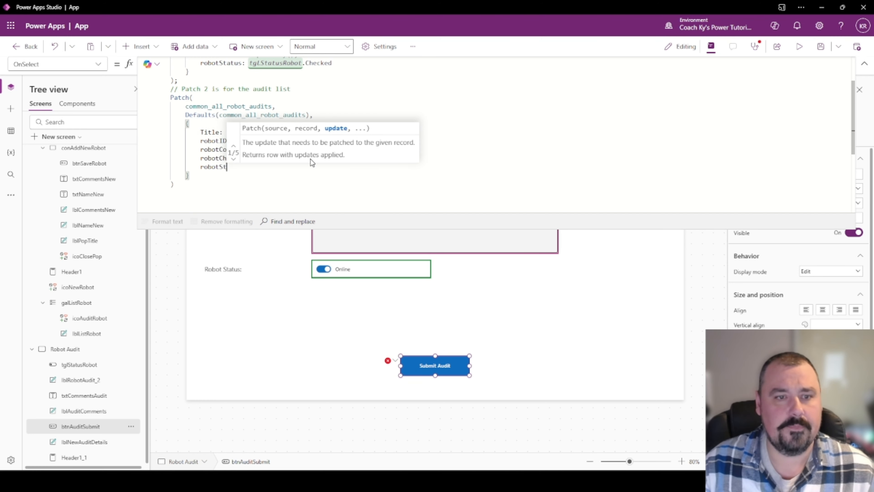
{"action": "type", "text": "atus: "}
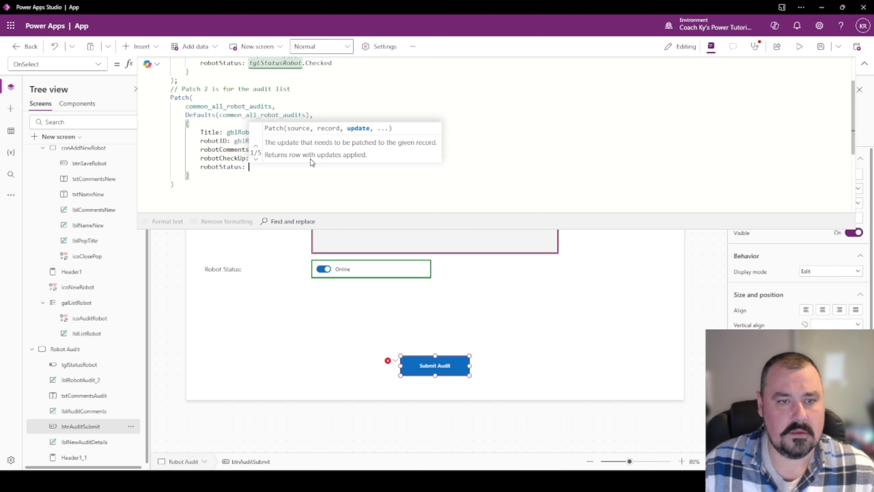
{"action": "type", "text": "tgl"}
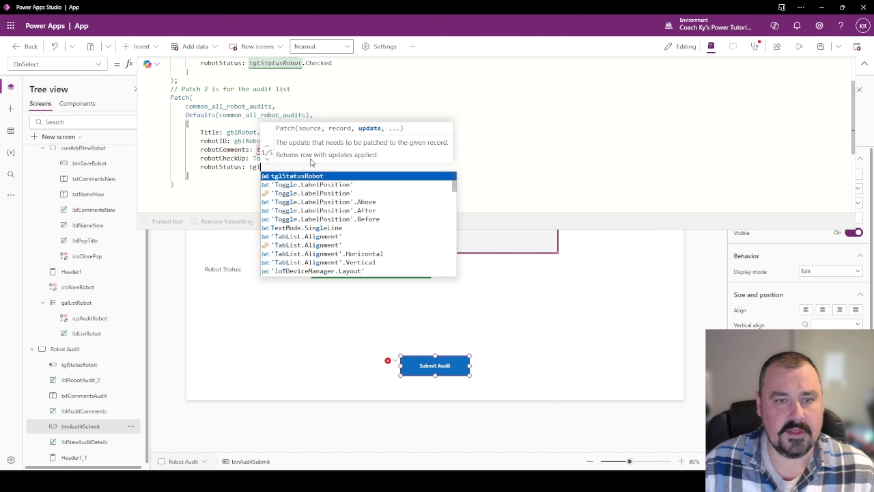
{"action": "key", "text": "Tab"}
{"action": "type", "text": "."}
{"action": "key", "text": "Tab"}
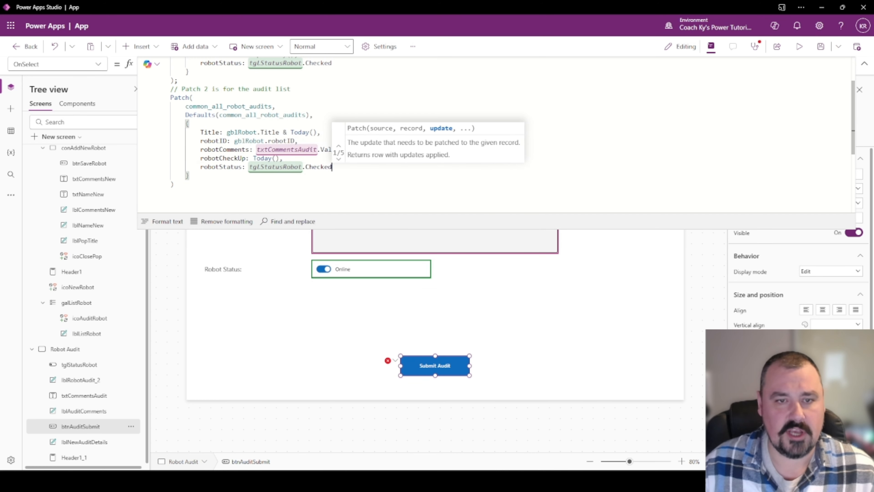
{"action": "key", "text": "Escape"}
{"action": "key", "text": "Down"}
{"action": "key", "text": "Down"}
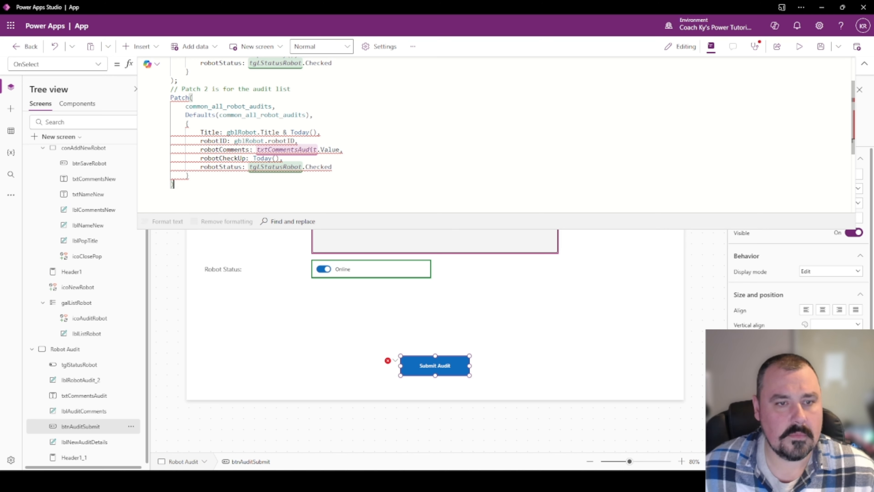
Check the robotStatus line against the audit list's Yes/No robotStatus column, then show the Data pane.
{"action": "mouse_move", "coordinate": [224, 167]}
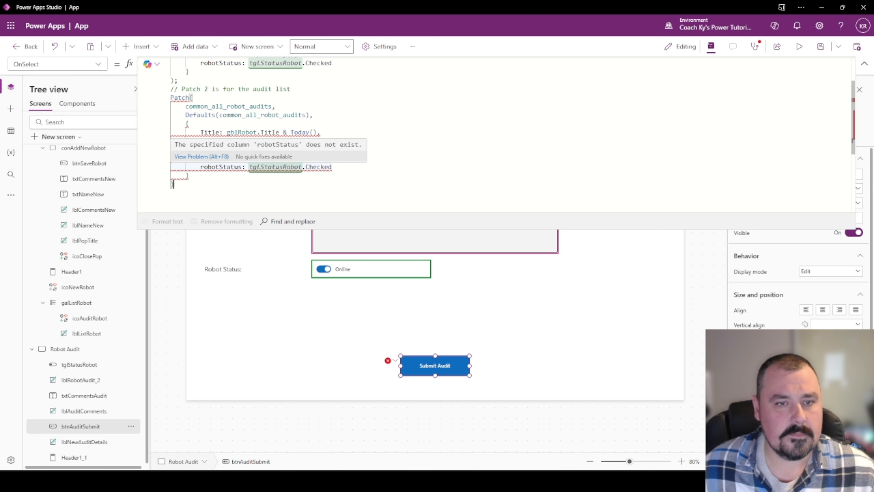
{"action": "key", "text": "alt+Tab"}
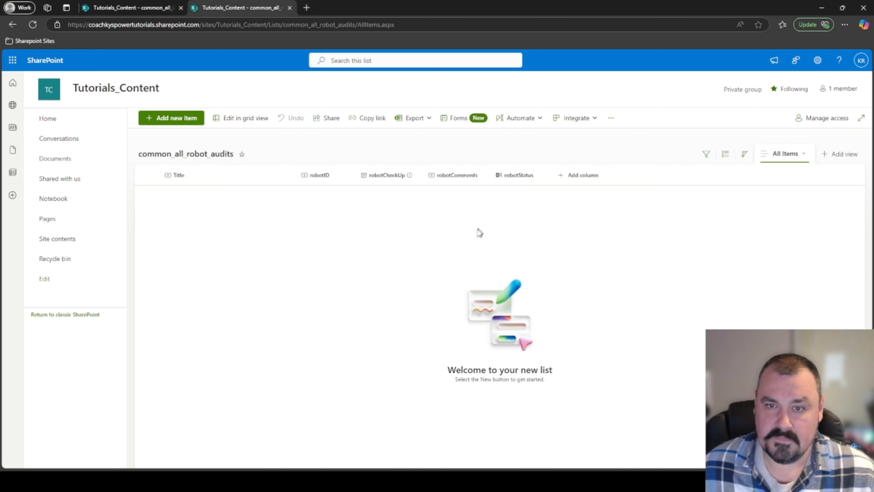
{"action": "key", "text": "alt+Tab"}
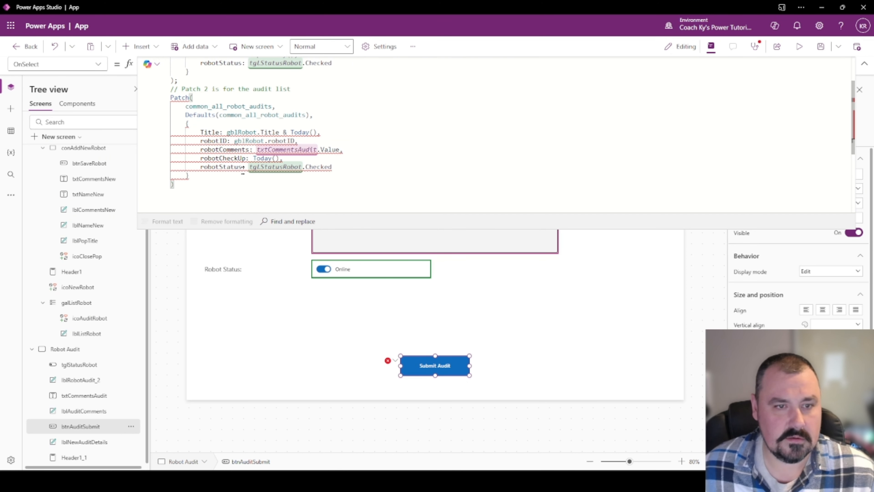
{"action": "key", "text": "alt+Tab"}
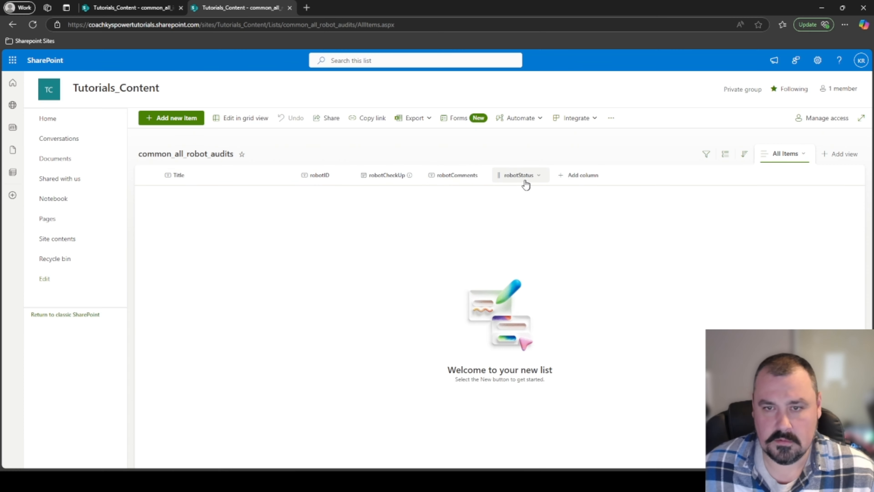
{"action": "key", "text": "alt+Tab"}
{"action": "left_click", "coordinate": [332, 167]}
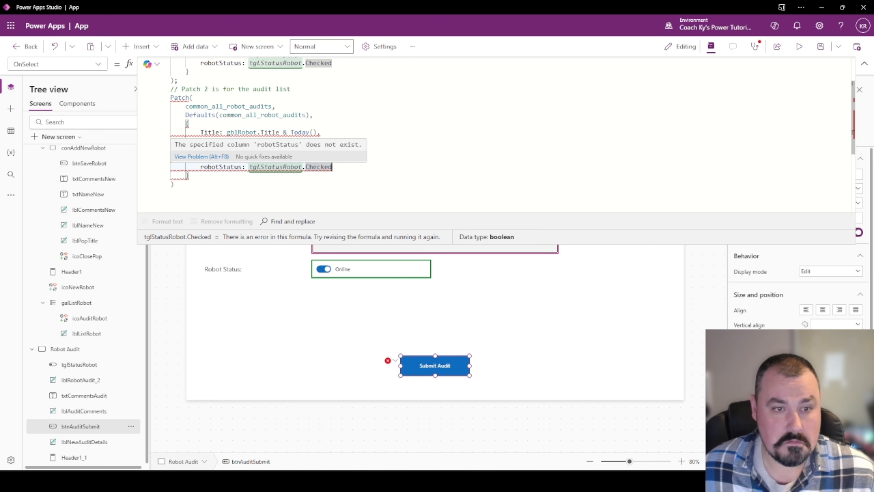
{"action": "key", "text": "alt+Tab"}
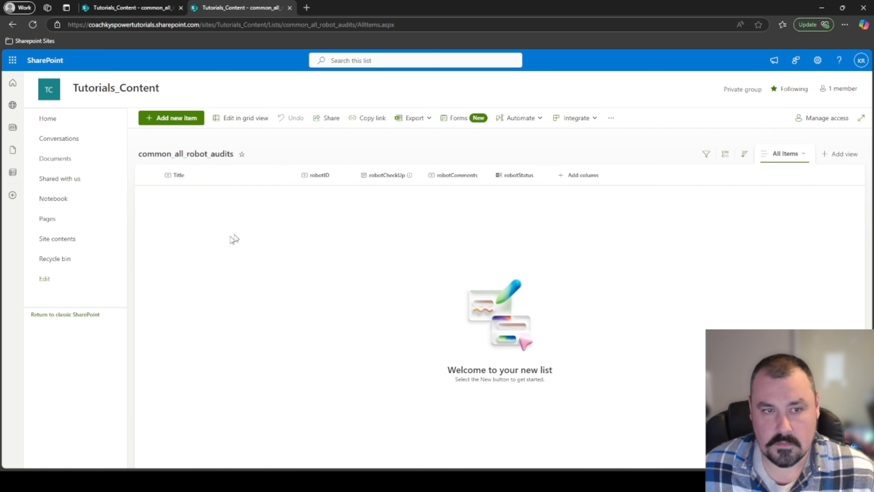
{"action": "key", "text": "alt+Tab"}
{"action": "left_click", "coordinate": [11, 131]}
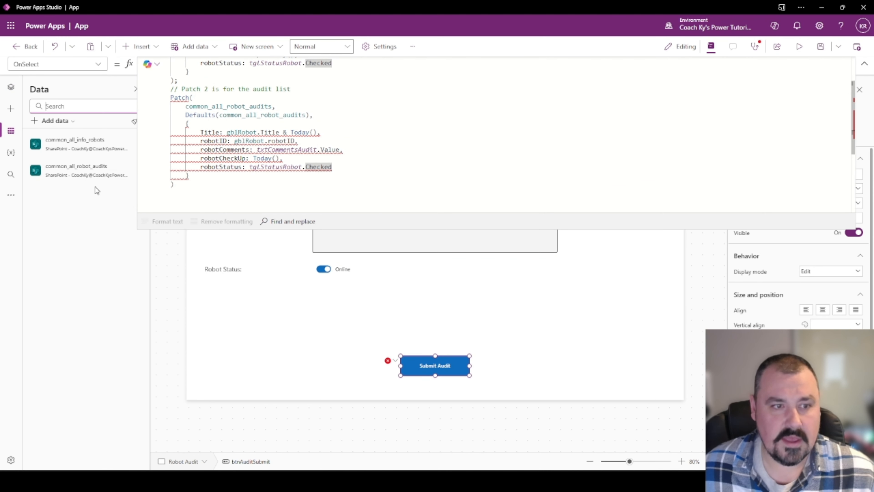
Refresh the common_all_robot_audits data source from the Data panel.
{"action": "right_click", "coordinate": [98, 174]}
{"action": "left_click", "coordinate": [121, 200]}
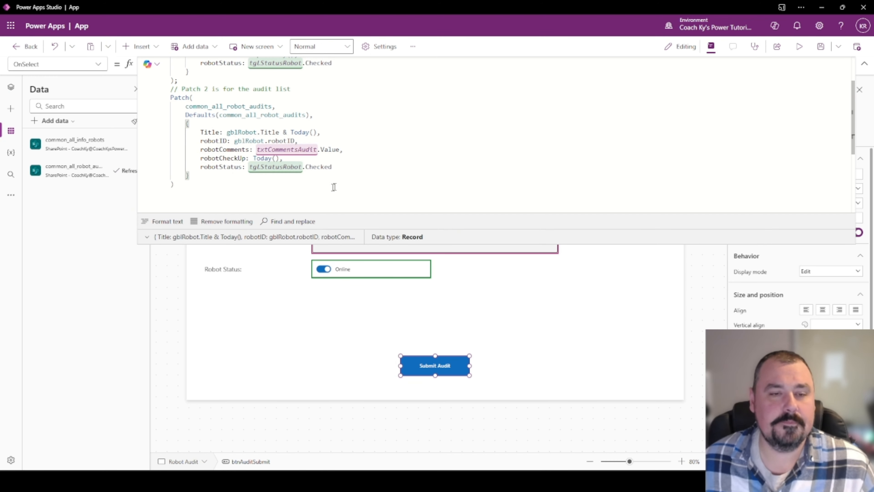
{"action": "scroll", "coordinate": [345, 138], "scroll_direction": "up", "scroll_amount": 2}
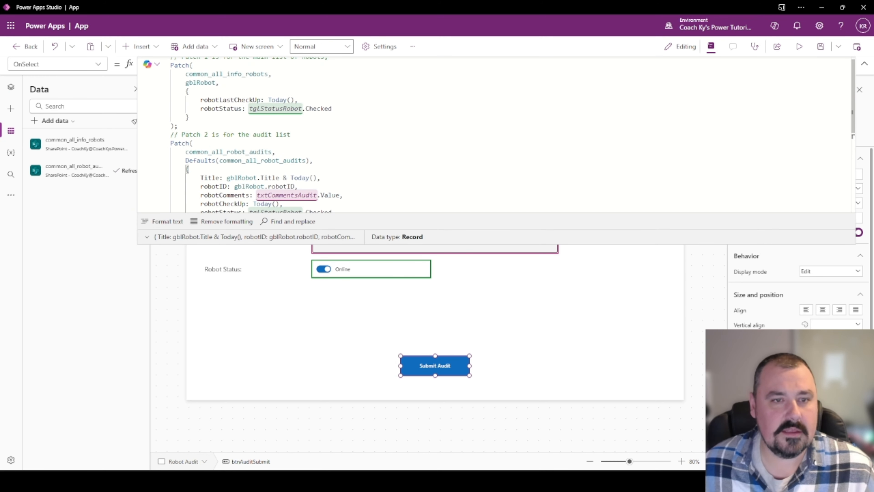
{"action": "scroll", "coordinate": [256, 135], "scroll_direction": "down", "scroll_amount": 1}
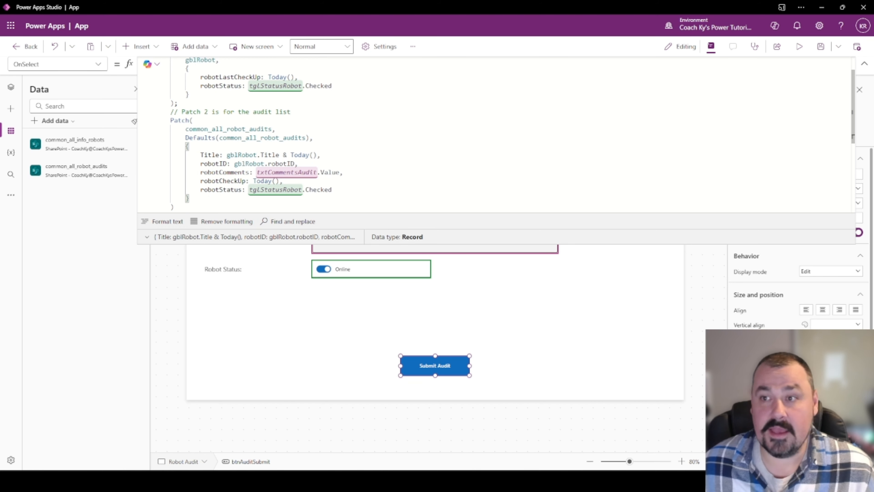
Reselect the Submit Audit button and enlarge the formula bar to review its now error-free OnSelect code.
{"action": "left_click", "coordinate": [864, 63]}
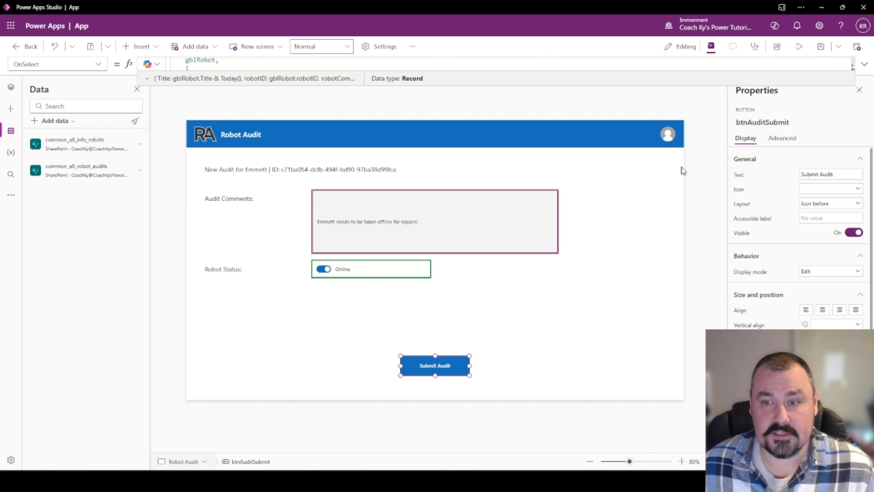
{"action": "left_click", "coordinate": [691, 192]}
{"action": "left_click", "coordinate": [440, 366]}
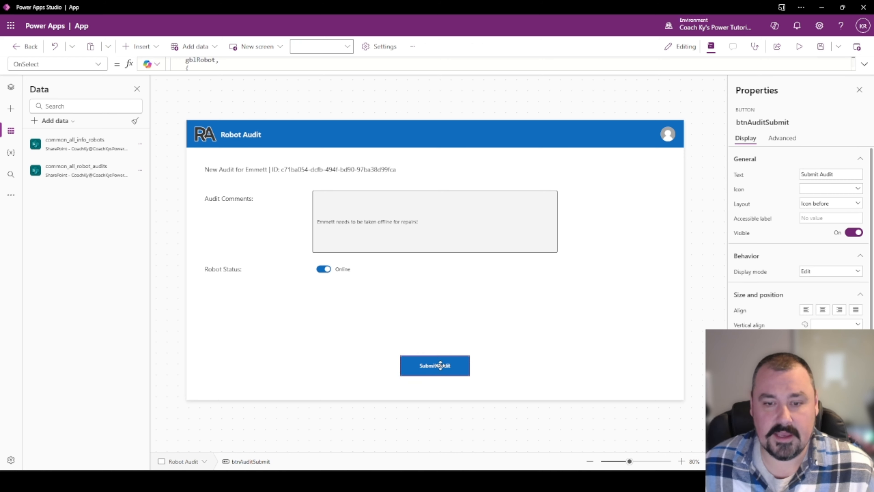
{"action": "left_click_drag", "start_coordinate": [435, 72], "coordinate": [434, 193]}
{"action": "scroll", "coordinate": [252, 106], "scroll_direction": "down", "scroll_amount": 6}
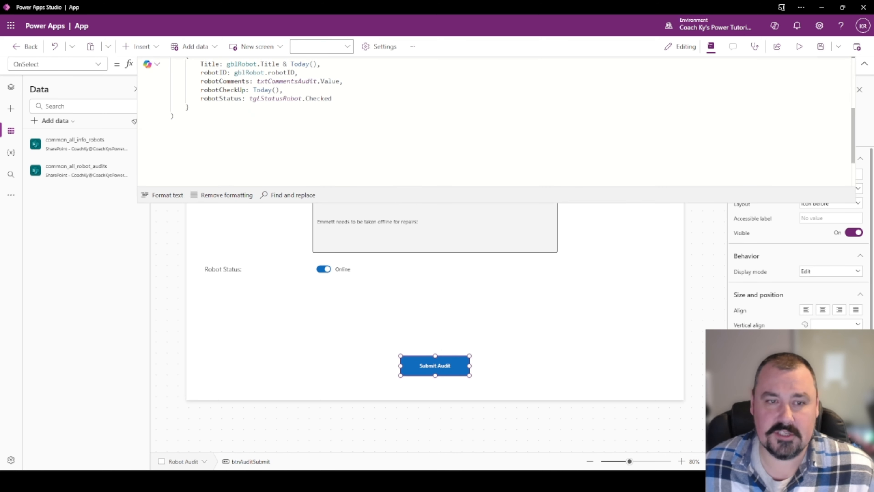
After the second Patch, add Notify("Your audit has been submitted", NotificationType.Success).
{"action": "left_click", "coordinate": [230, 123]}
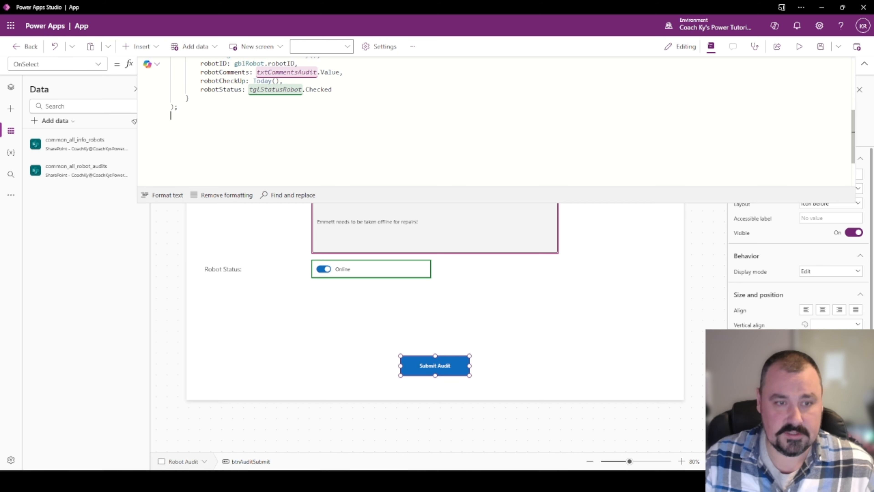
{"action": "type", "text": "Noti"}
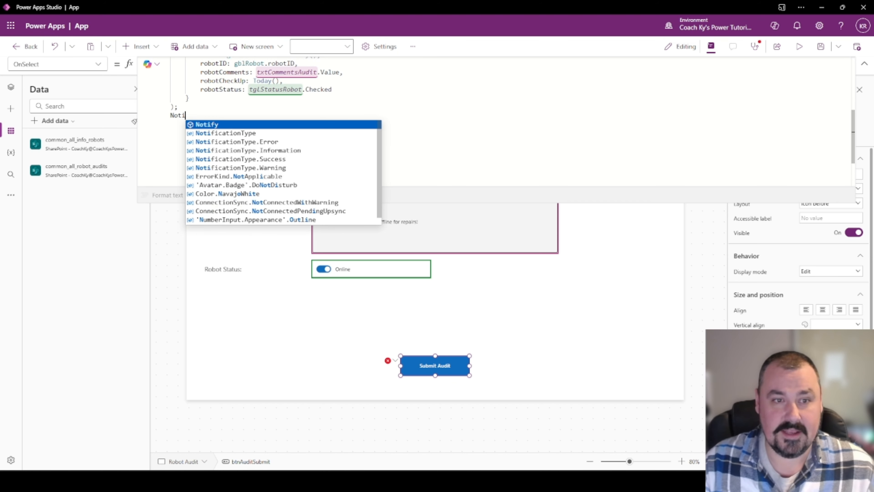
{"action": "type", "text": "fy(\""}
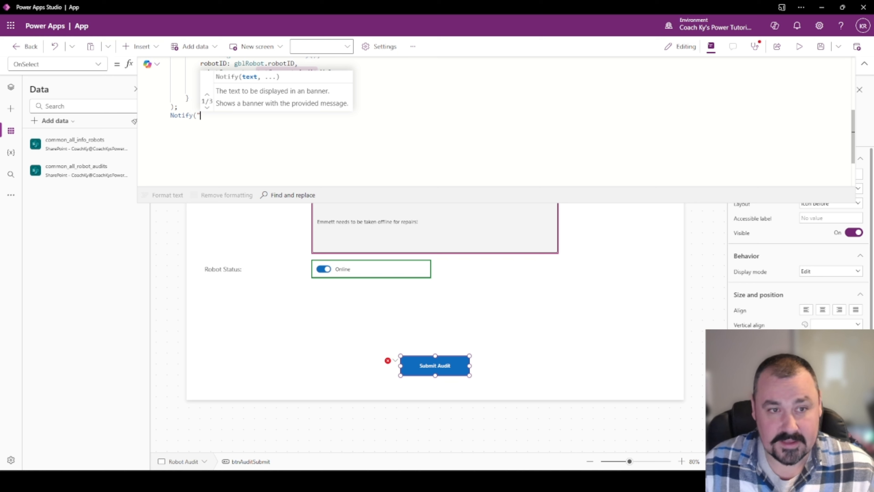
{"action": "type", "text": "Your au"}
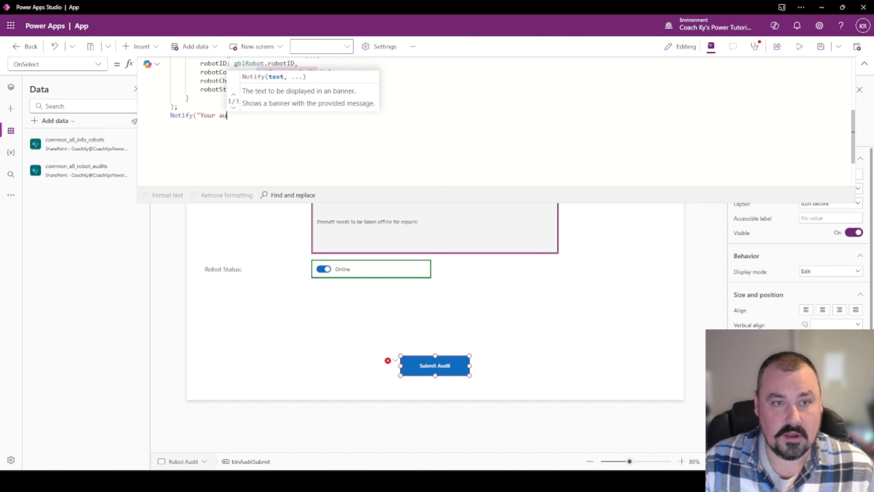
{"action": "type", "text": "dit has been "}
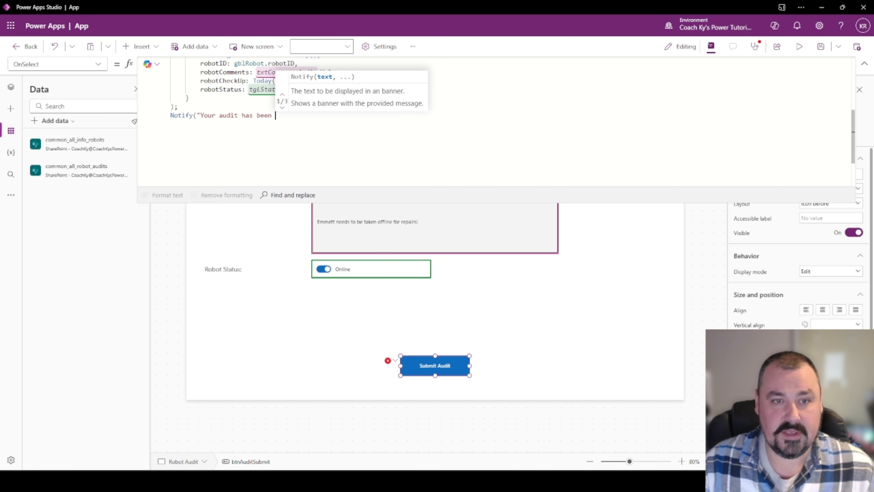
{"action": "type", "text": "submitted"}
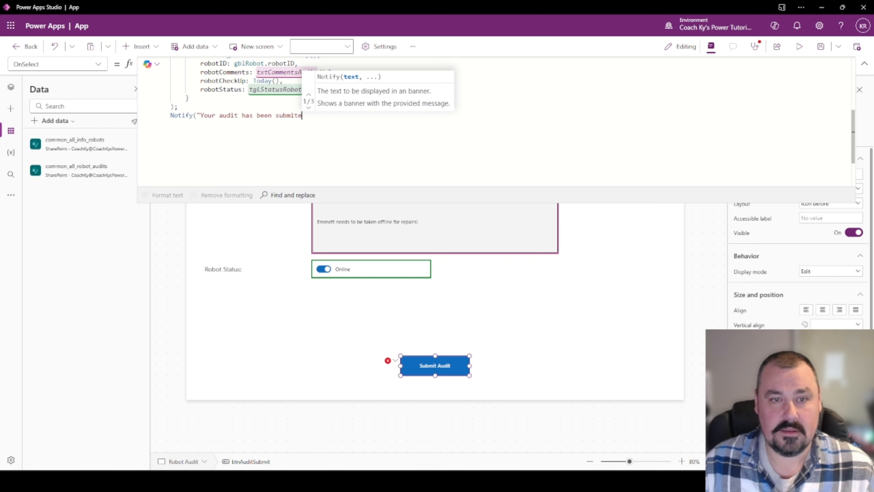
{"action": "type", "text": "\","}
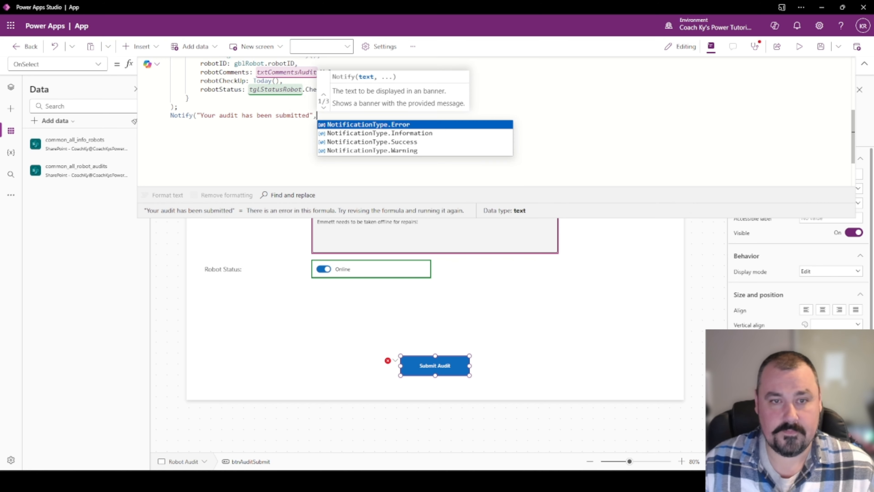
{"action": "key", "text": "Down"}
{"action": "key", "text": "Down"}
{"action": "key", "text": "Tab"}
{"action": "type", "text": ")"}
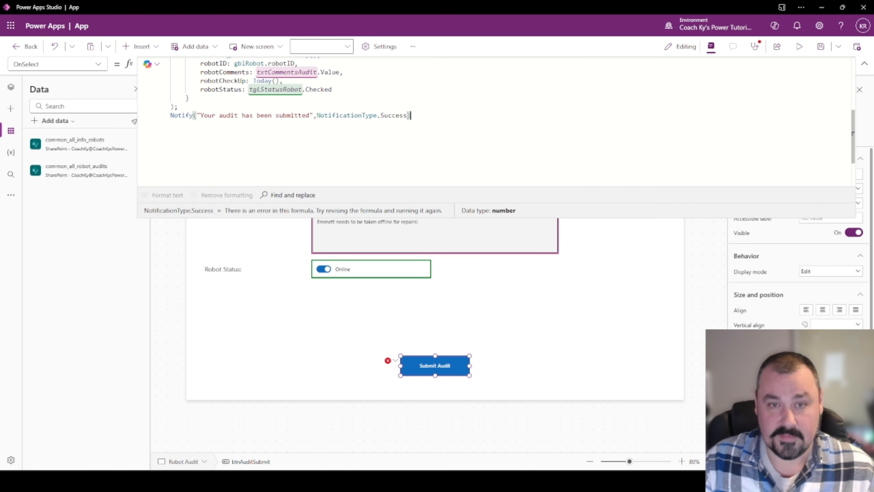
{"action": "type", "text": ","}
{"action": "key", "text": "BackSpace"}
{"action": "type", "text": ";"}
{"action": "key", "text": "Return"}
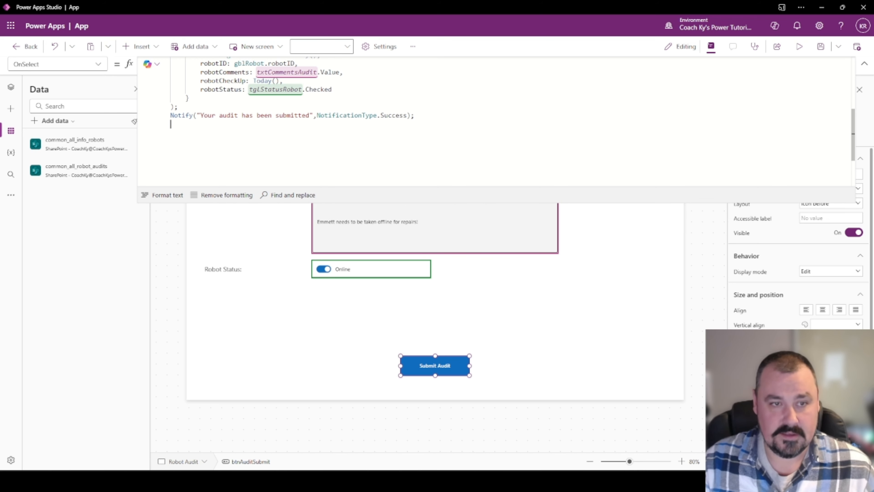
Add Navigate('Main Screen', ScreenTransition.Fade) to OnSelect, then test the Submit Audit button.
{"action": "type", "text": "Nav"}
{"action": "key", "text": "Tab"}
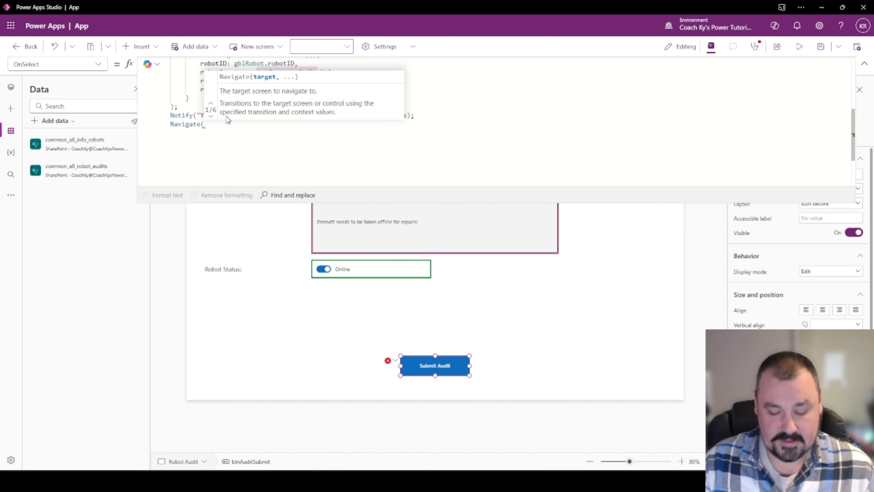
{"action": "type", "text": "ro"}
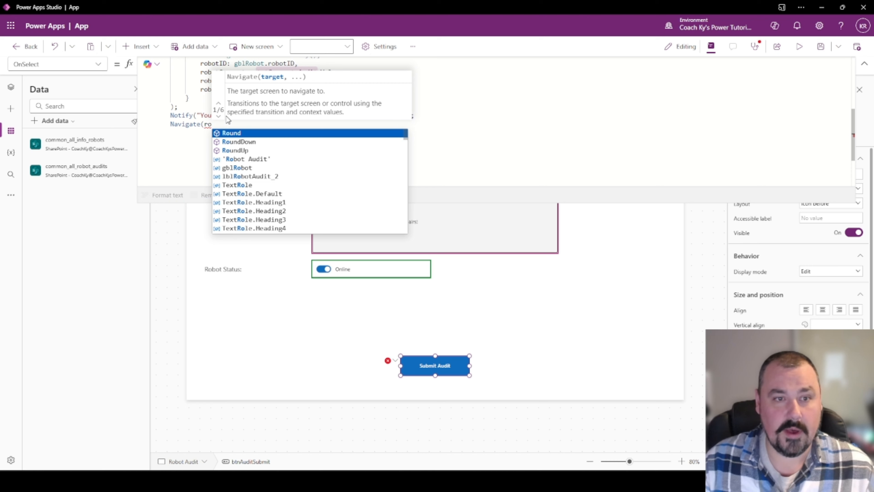
{"action": "key", "text": "BackSpace"}
{"action": "key", "text": "BackSpace"}
{"action": "type", "text": "m"}
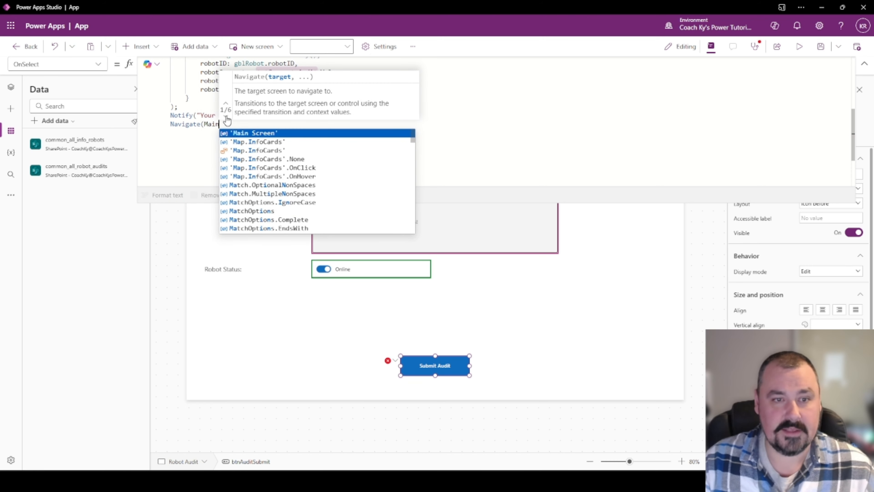
{"action": "key", "text": "Tab"}
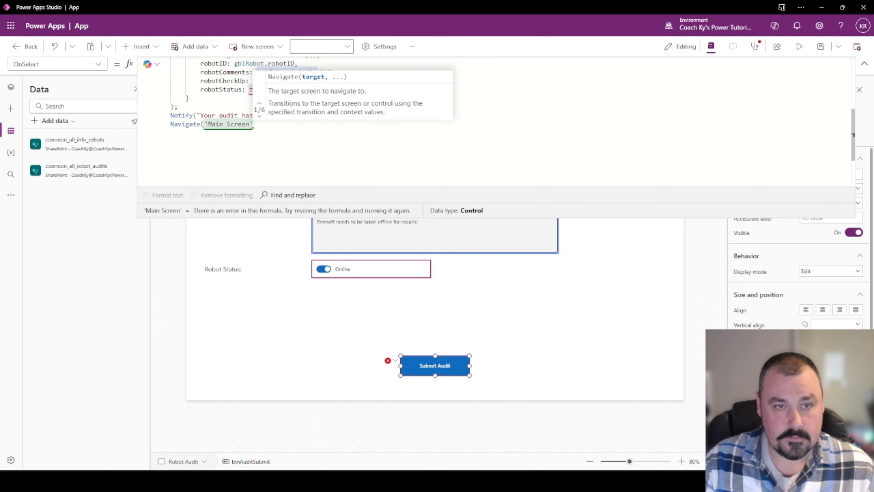
{"action": "type", "text": ","}
{"action": "key", "text": "Down"}
{"action": "key", "text": "Down"}
{"action": "key", "text": "Tab"}
{"action": "type", "text": ")"}
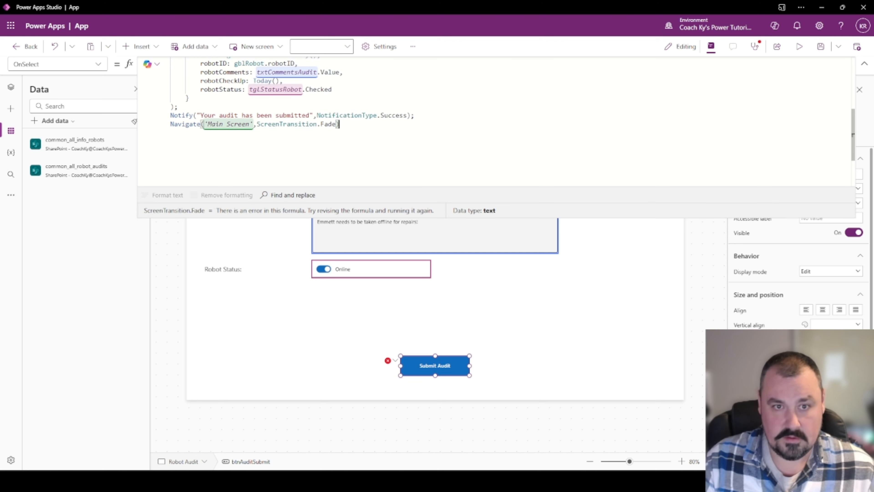
{"action": "left_click", "coordinate": [864, 64]}
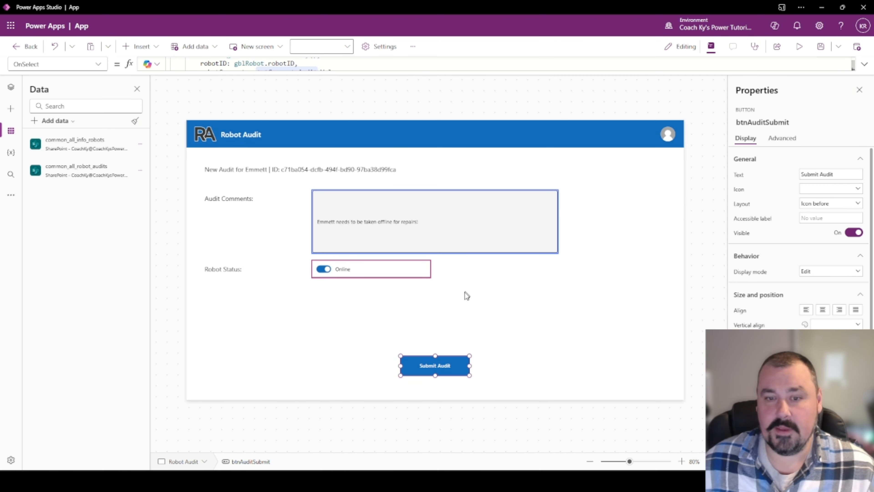
{"action": "left_click", "coordinate": [447, 368], "text": "alt"}
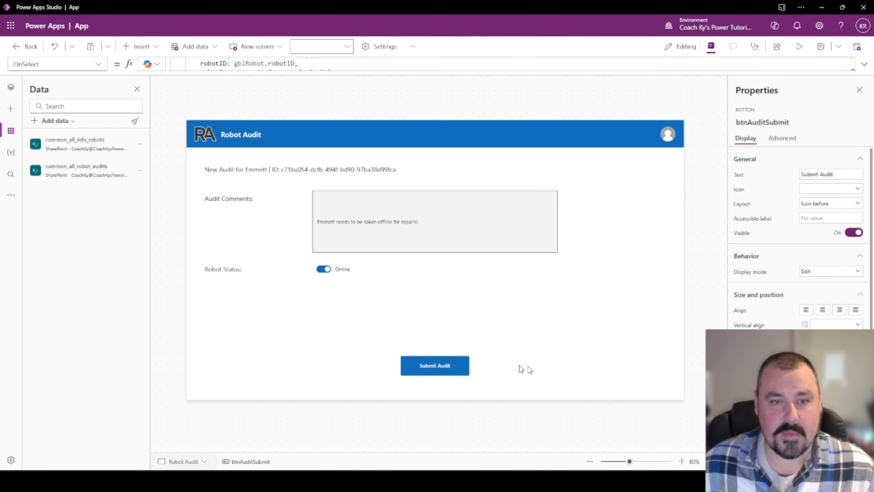
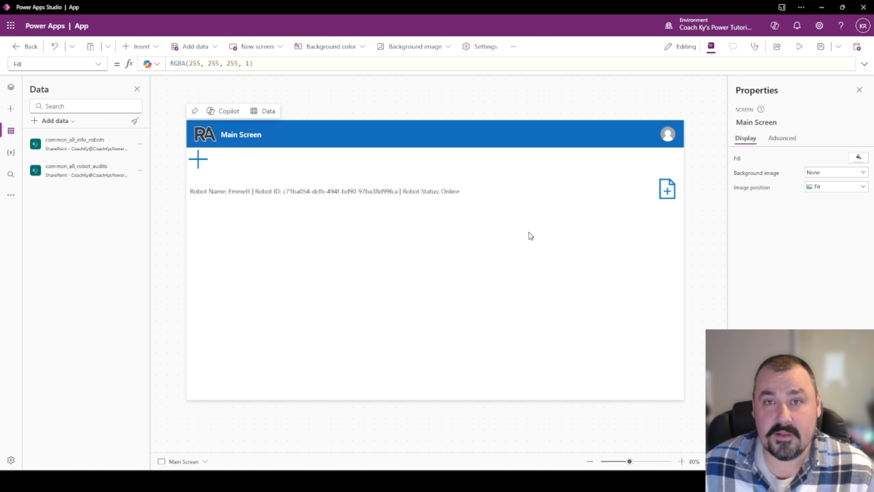
Open Emmett's new audit form on the Robot Audit screen and focus the Audit Comments box.
{"action": "left_click", "coordinate": [668, 190], "text": "alt"}
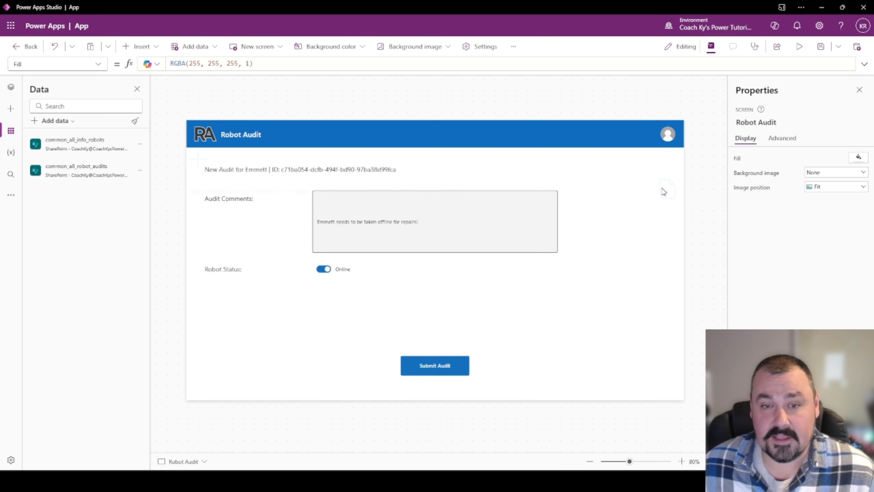
{"action": "left_click", "coordinate": [348, 238]}
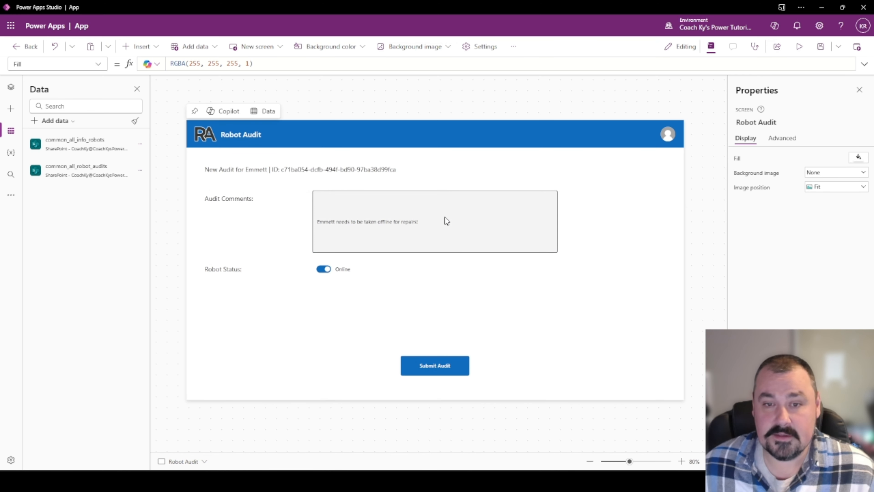
In preview, submit Emmett's audit commented 'has been repaired', dismiss the banner, and exit preview.
{"action": "left_click", "coordinate": [799, 47]}
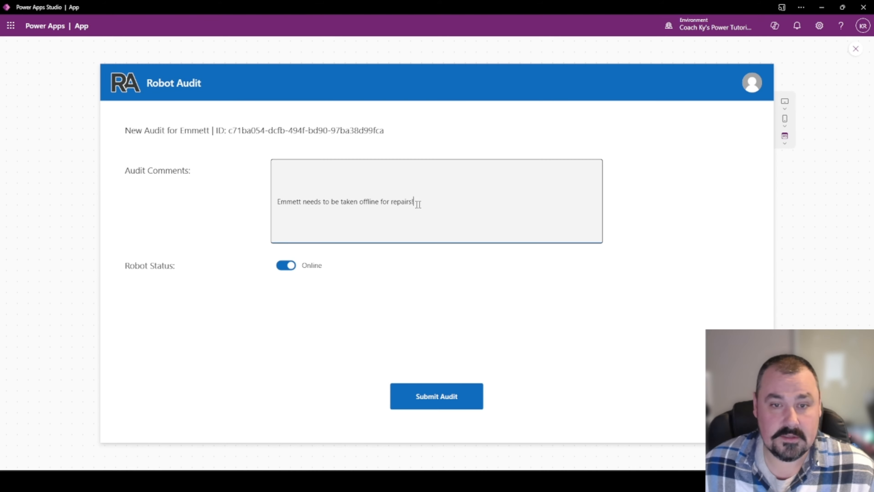
{"action": "left_click_drag", "start_coordinate": [416, 202], "coordinate": [302, 202]}
{"action": "type", "text": "has been repaired"}
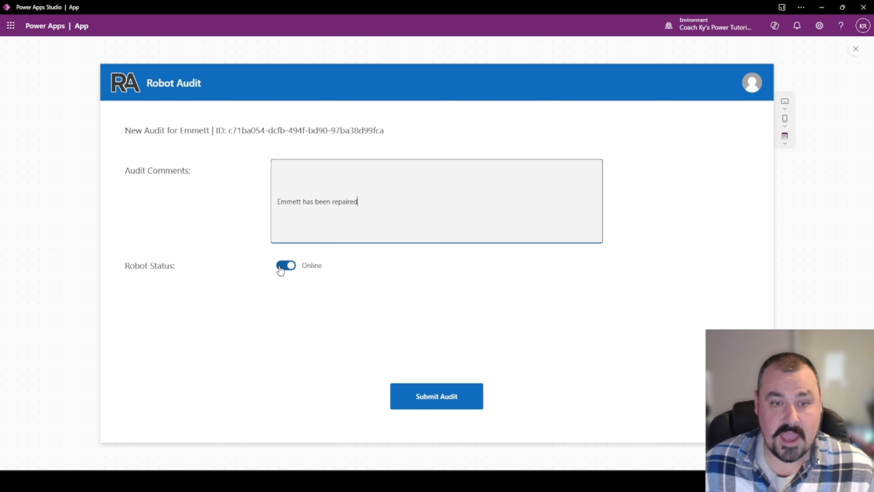
{"action": "left_click", "coordinate": [438, 401]}
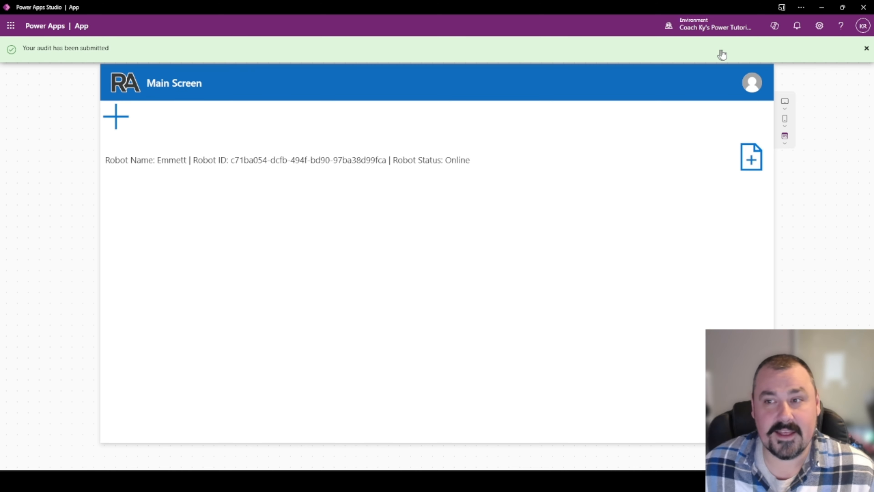
{"action": "left_click", "coordinate": [866, 50]}
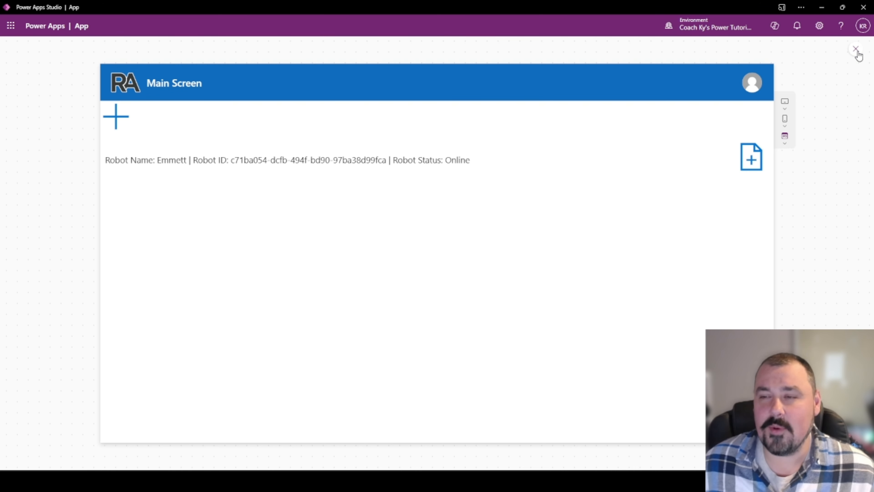
{"action": "left_click", "coordinate": [856, 49]}
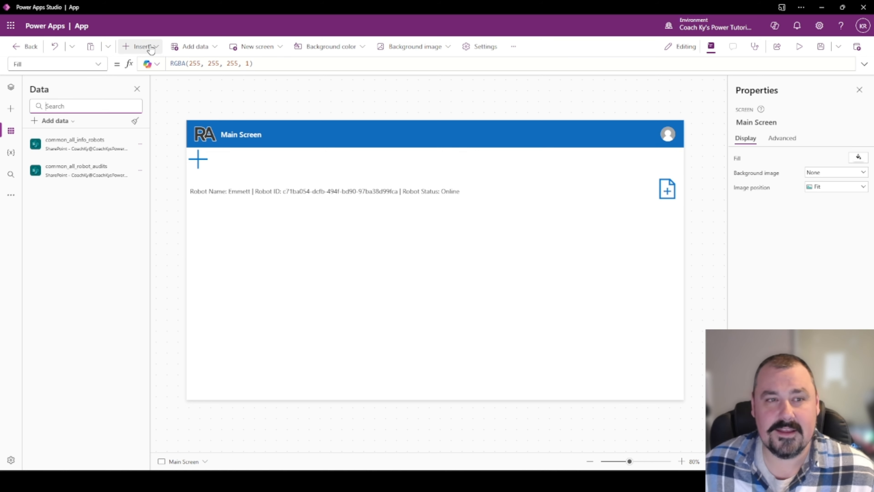
Duplicate the icoAuditRobot icon and place the copy just left of the original.
{"action": "left_click", "coordinate": [671, 189]}
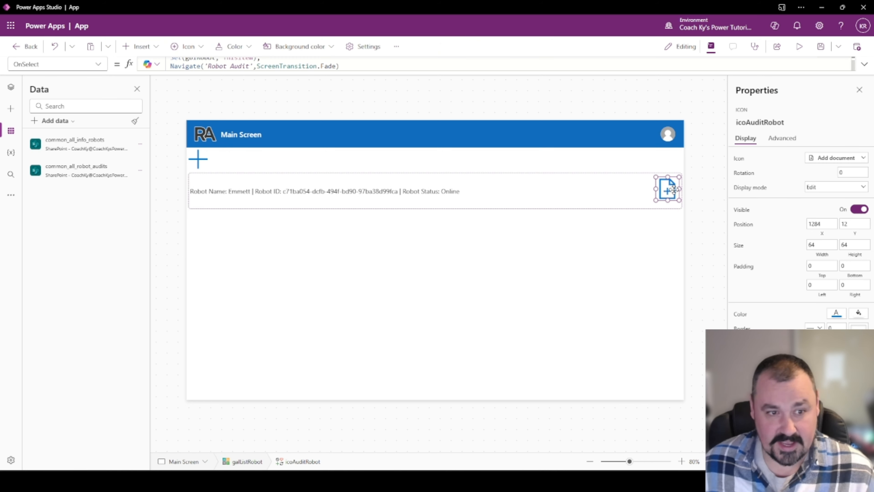
{"action": "key", "text": "ctrl+c"}
{"action": "key", "text": "ctrl+v"}
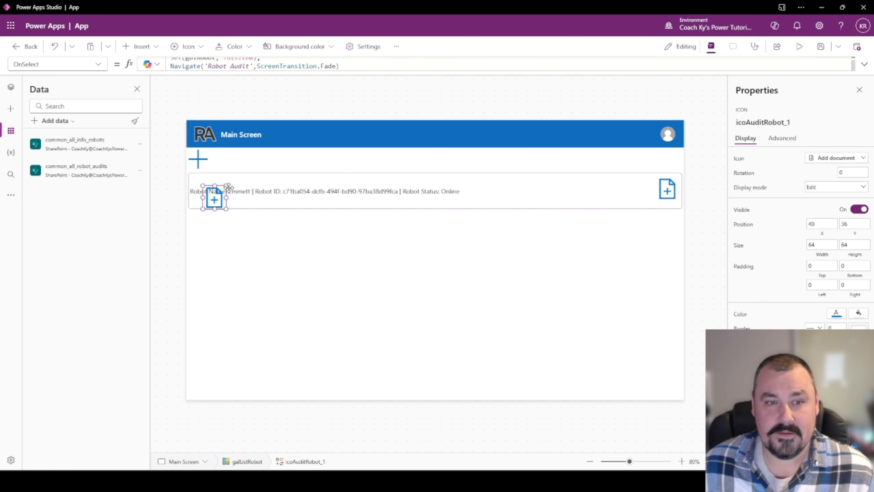
{"action": "left_click_drag", "start_coordinate": [214, 197], "coordinate": [639, 190]}
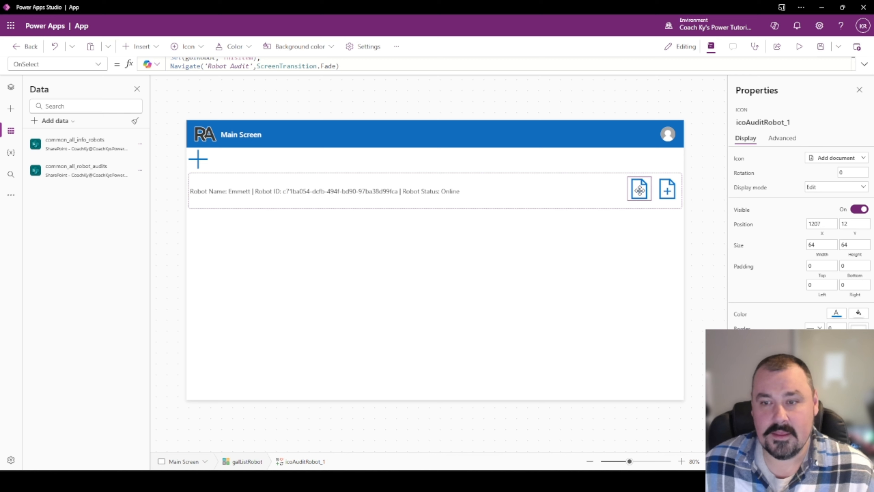
Change the copied icon to the Search magnifier and rename it icoViewRobot.
{"action": "left_click", "coordinate": [834, 158]}
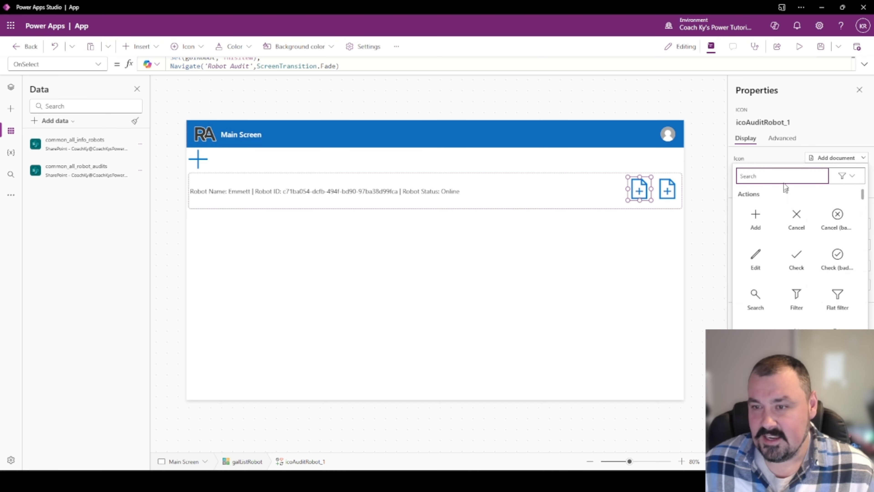
{"action": "type", "text": "lib"}
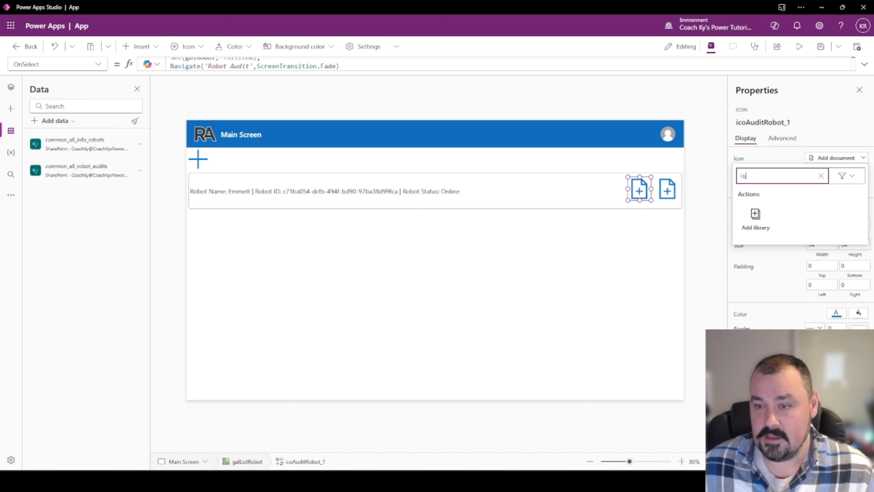
{"action": "double_click", "coordinate": [760, 176]}
{"action": "left_click", "coordinate": [819, 176]}
{"action": "type", "text": "arc"}
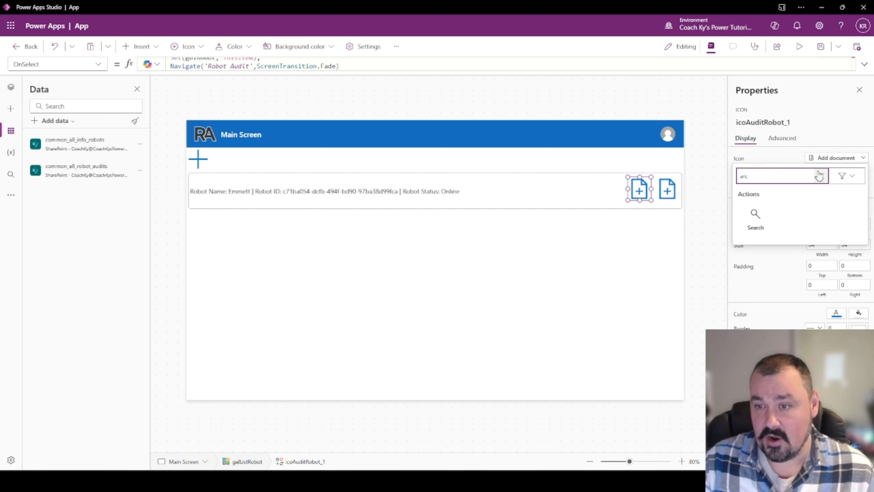
{"action": "key", "text": "BackSpace"}
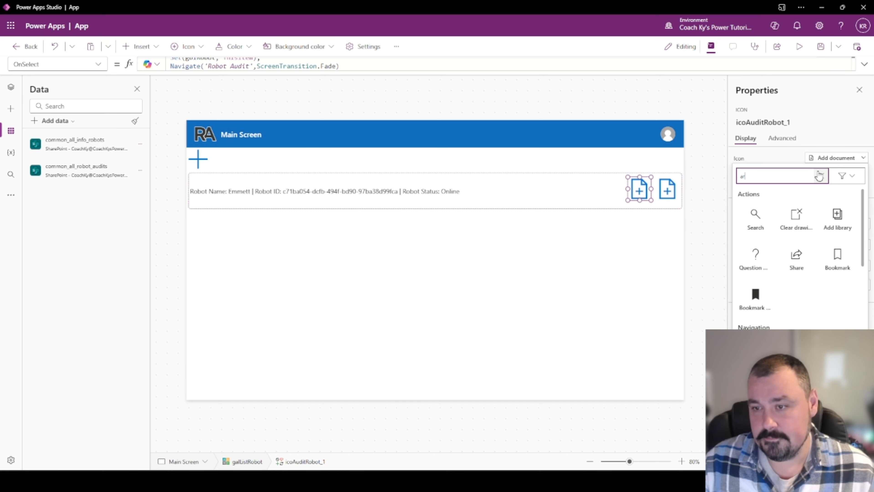
{"action": "left_click", "coordinate": [754, 220]}
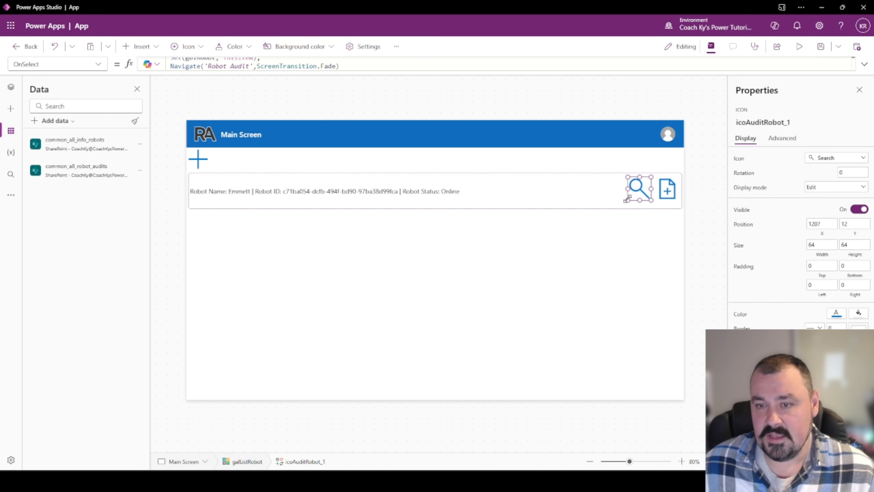
{"action": "left_click", "coordinate": [788, 122]}
{"action": "left_click", "coordinate": [788, 123]}
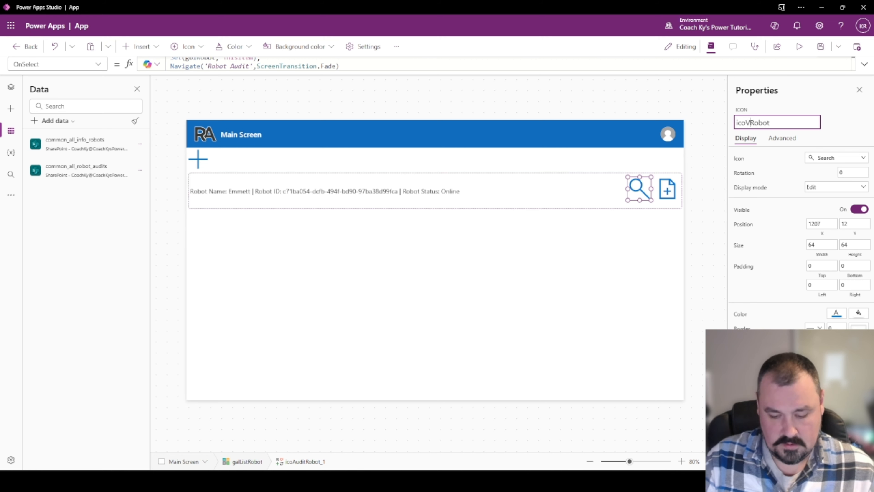
{"action": "key", "text": "Return"}
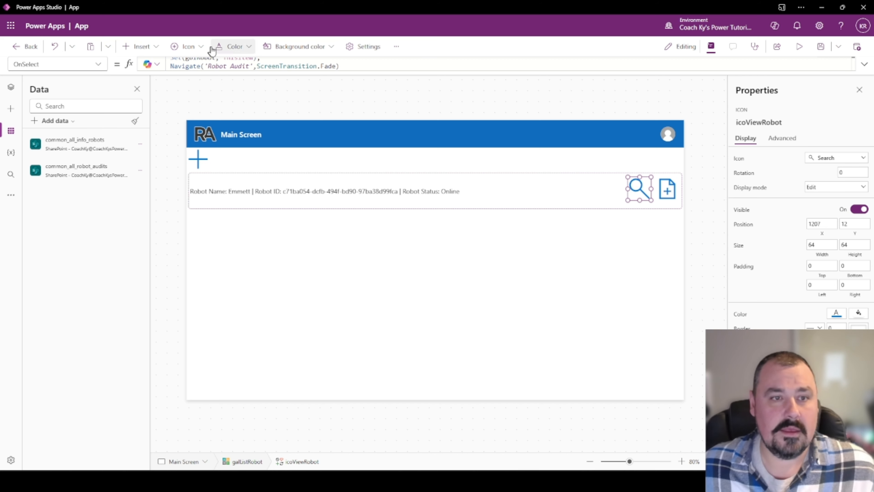
{"action": "left_click", "coordinate": [11, 86]}
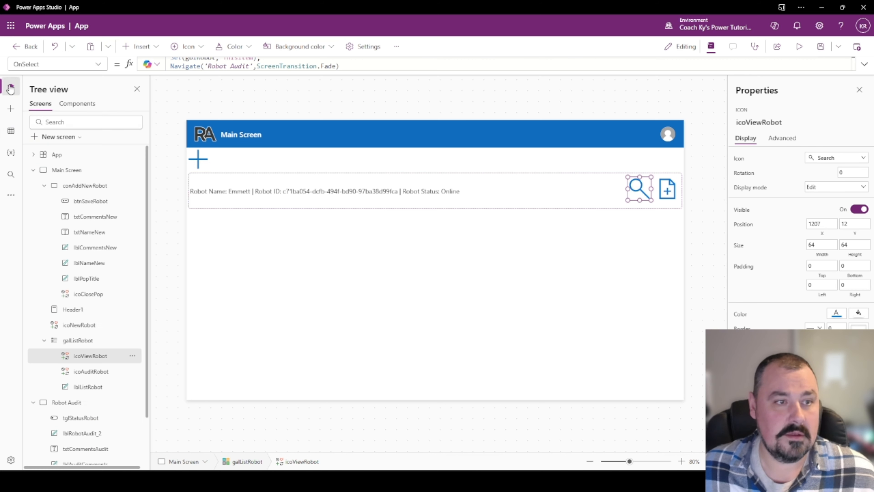
Duplicate the Robot Audit screen to create Robot Audit_1.
{"action": "left_click", "coordinate": [70, 401]}
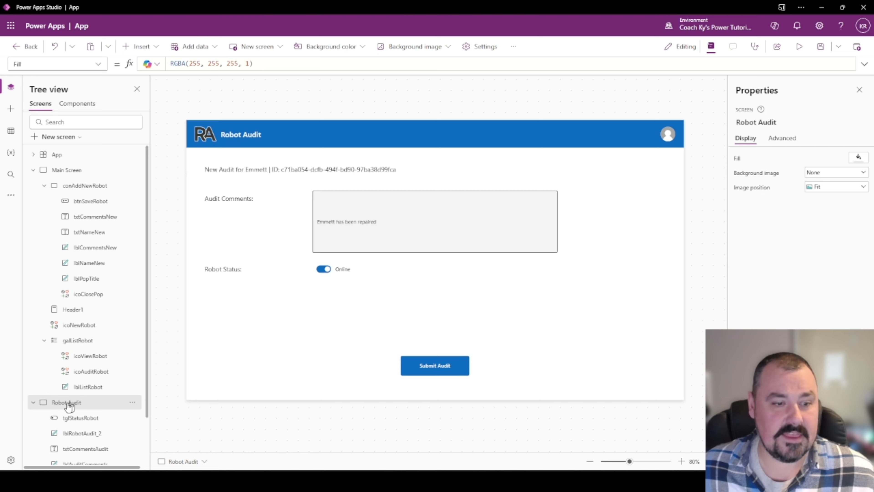
{"action": "left_click", "coordinate": [33, 403]}
{"action": "right_click", "coordinate": [72, 404]}
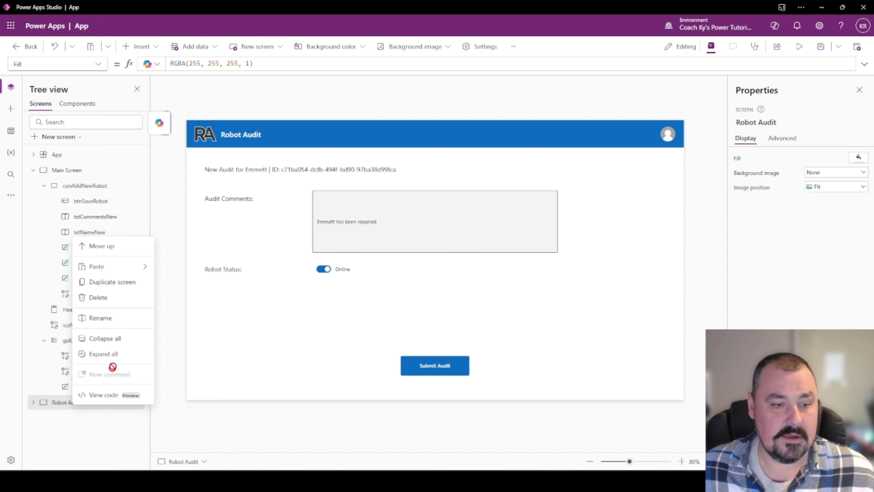
{"action": "left_click", "coordinate": [110, 282]}
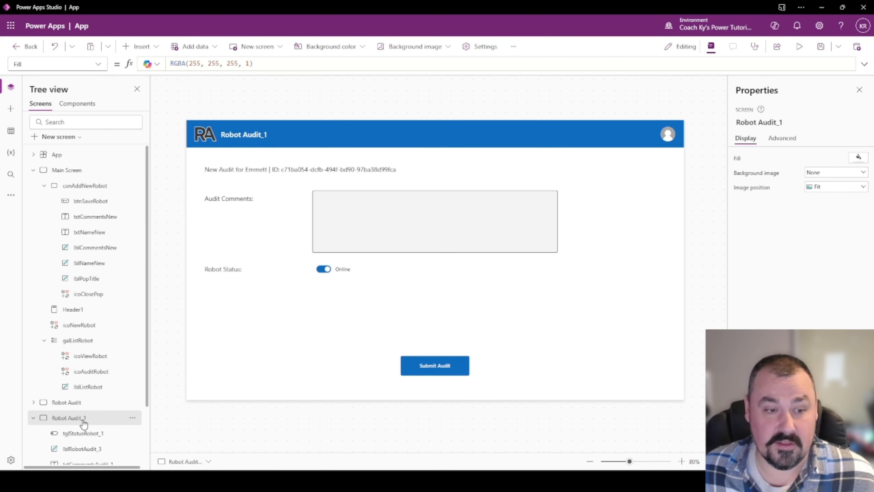
Delete the comments label and box, Robot Status label and toggle, and Submit Audit button from the copy.
{"action": "left_click", "coordinate": [245, 202]}
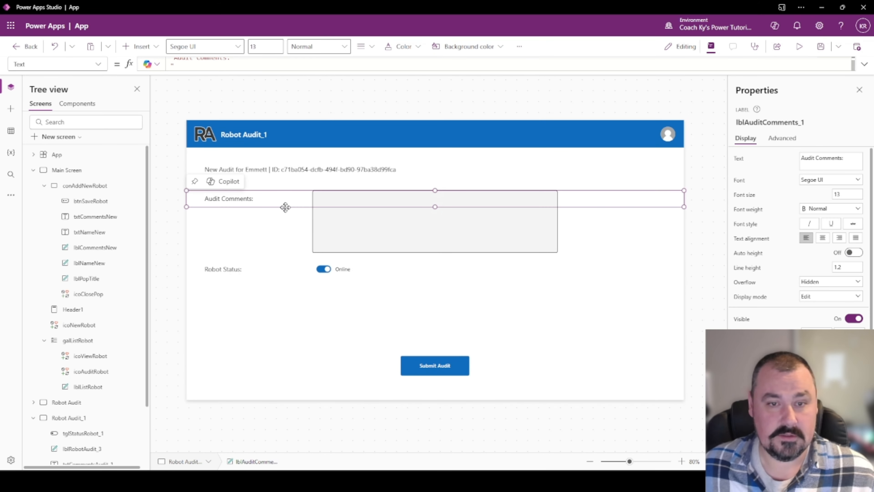
{"action": "key", "text": "Delete"}
{"action": "left_click", "coordinate": [327, 219]}
{"action": "key", "text": "Delete"}
{"action": "left_click", "coordinate": [241, 267]}
{"action": "key", "text": "Delete"}
{"action": "left_click", "coordinate": [342, 271]}
{"action": "key", "text": "Delete"}
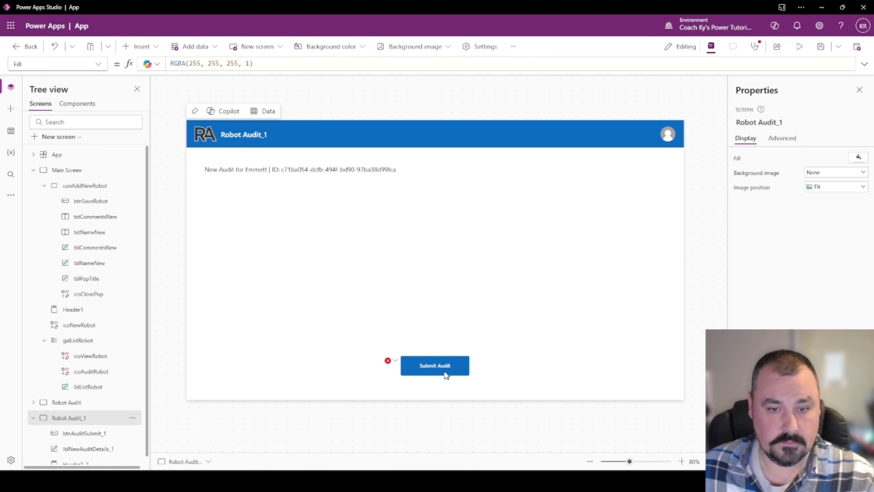
{"action": "left_click", "coordinate": [443, 371]}
{"action": "key", "text": "Delete"}
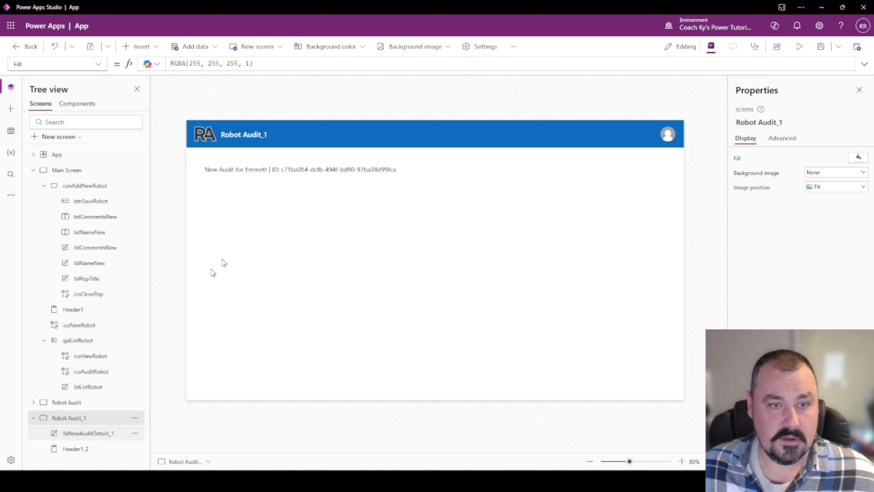
Replace 'New Audit for' with 'All Audits' in the header label's Text formula.
{"action": "left_click", "coordinate": [288, 172]}
{"action": "double_click", "coordinate": [228, 170]}
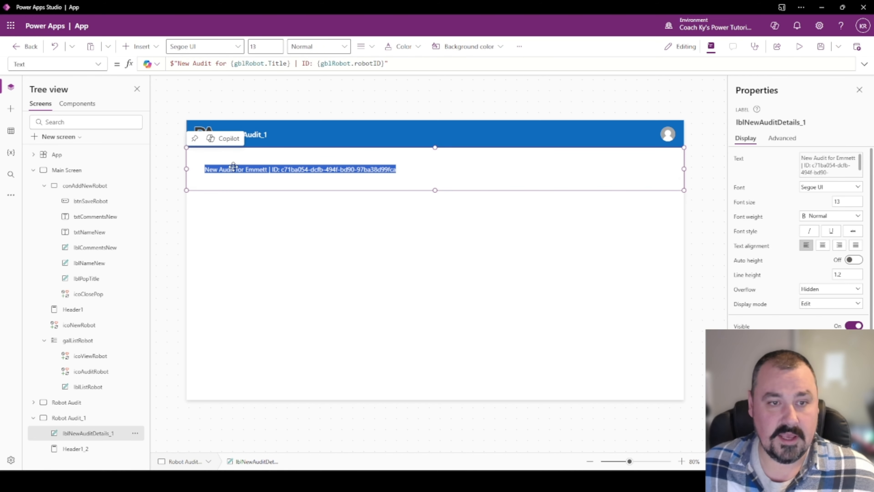
{"action": "left_click_drag", "start_coordinate": [227, 63], "coordinate": [200, 63]}
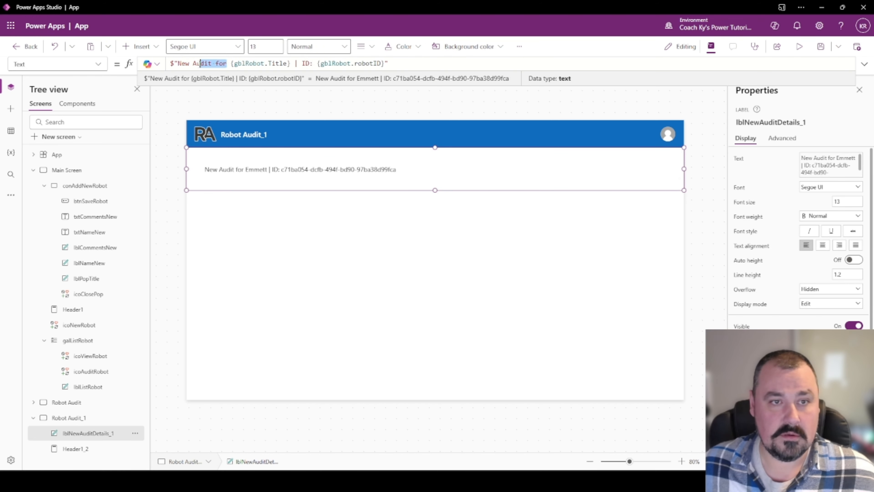
{"action": "type", "text": "All Audits"}
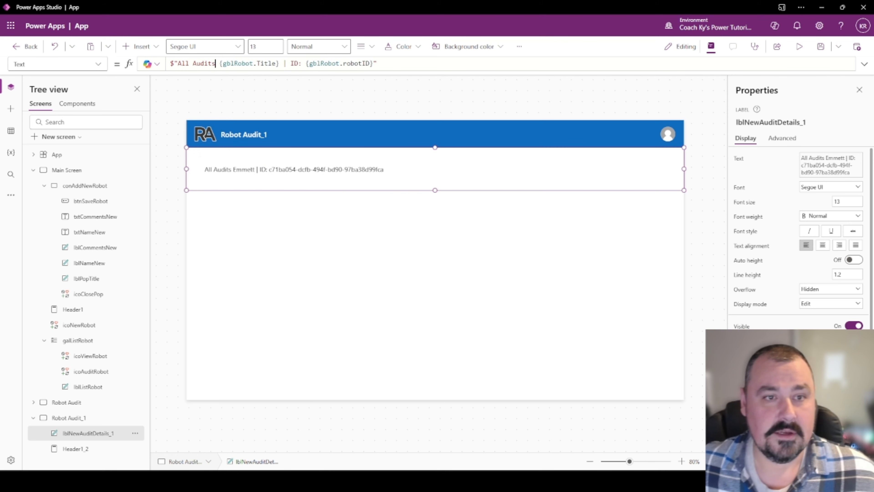
{"action": "left_click", "coordinate": [77, 417]}
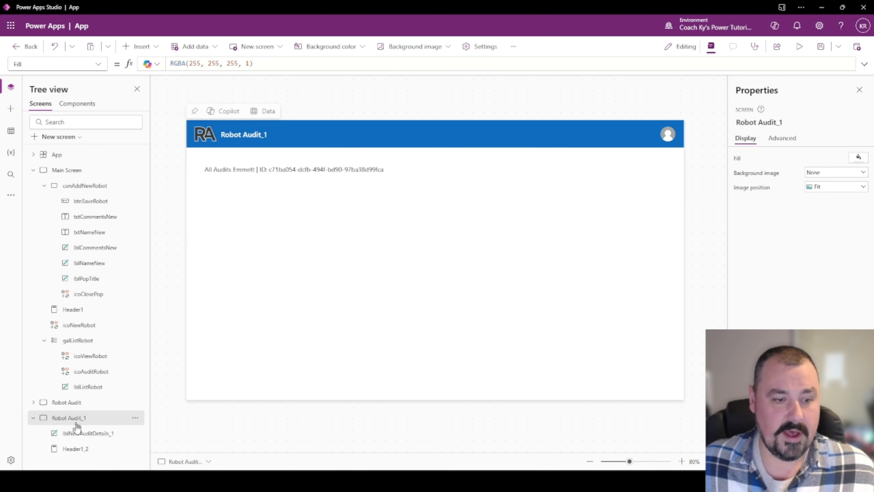
Insert Table1 with Items colRobotAudits and stretch it to fill the area below the label.
{"action": "left_click", "coordinate": [137, 46]}
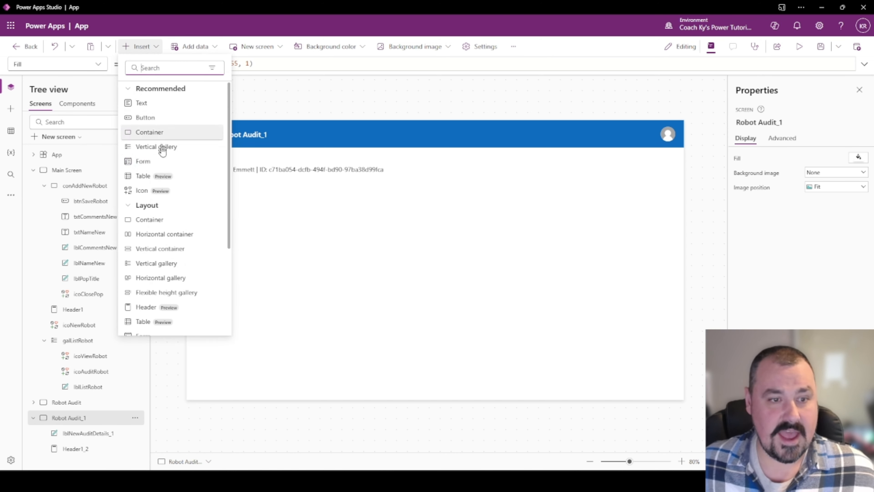
{"action": "left_click", "coordinate": [143, 176]}
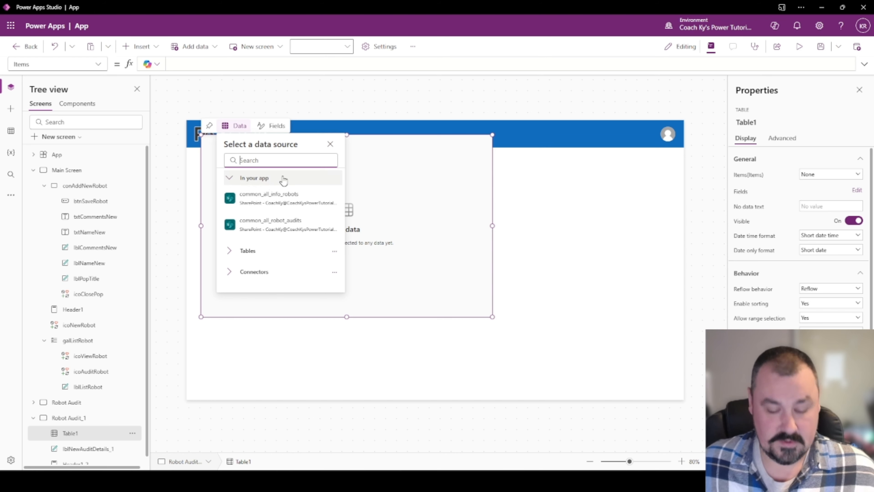
{"action": "left_click", "coordinate": [262, 65]}
{"action": "type", "text": "colRobotAudits"}
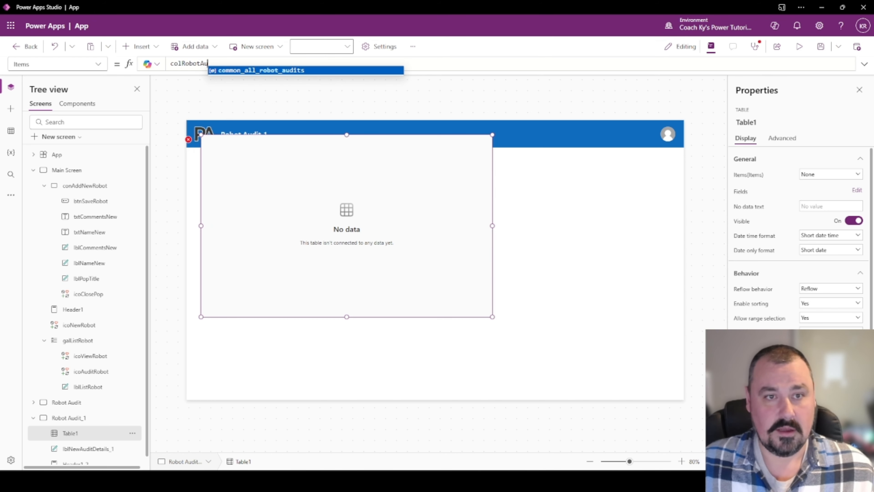
{"action": "left_click", "coordinate": [199, 79]}
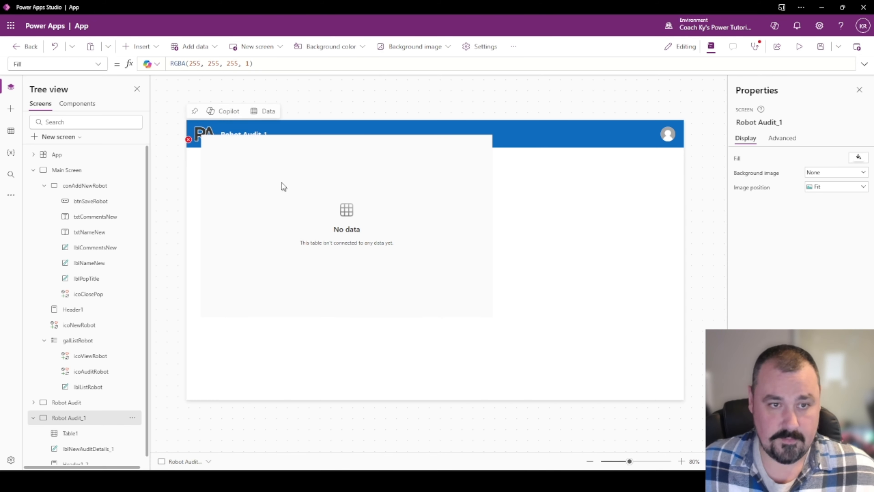
{"action": "left_click_drag", "start_coordinate": [281, 183], "coordinate": [282, 228]}
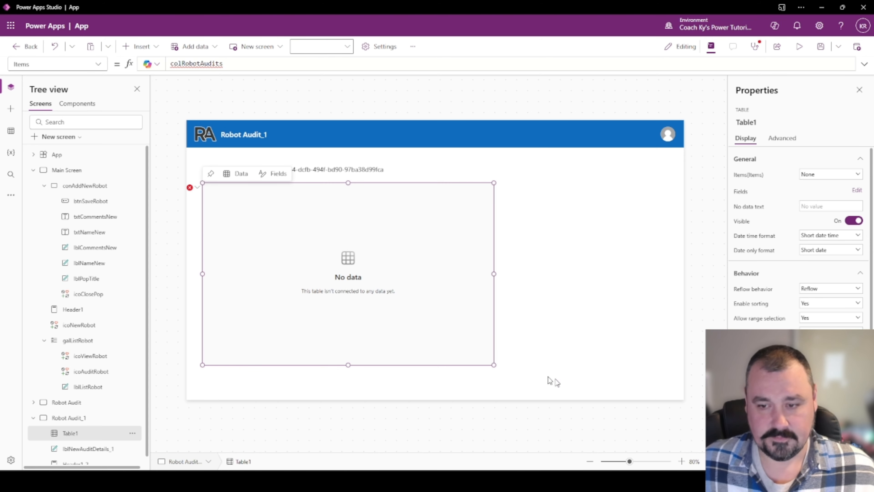
{"action": "left_click_drag", "start_coordinate": [494, 364], "coordinate": [691, 419]}
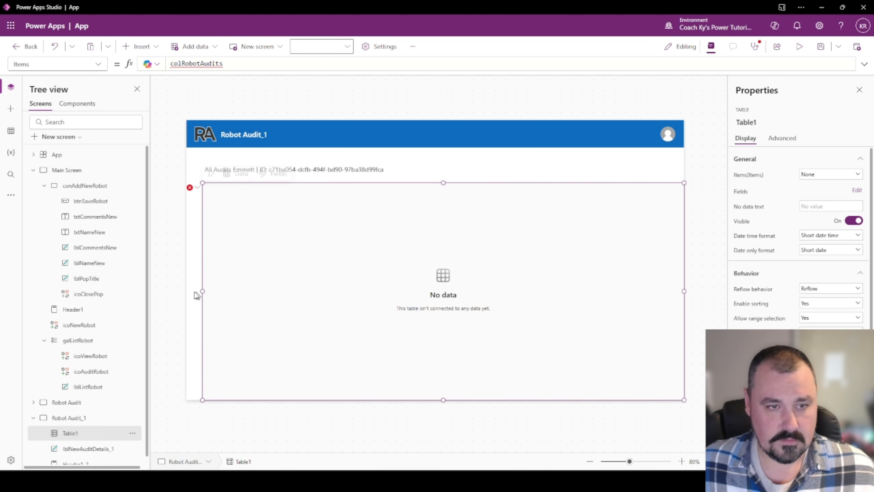
{"action": "left_click_drag", "start_coordinate": [199, 292], "coordinate": [183, 291]}
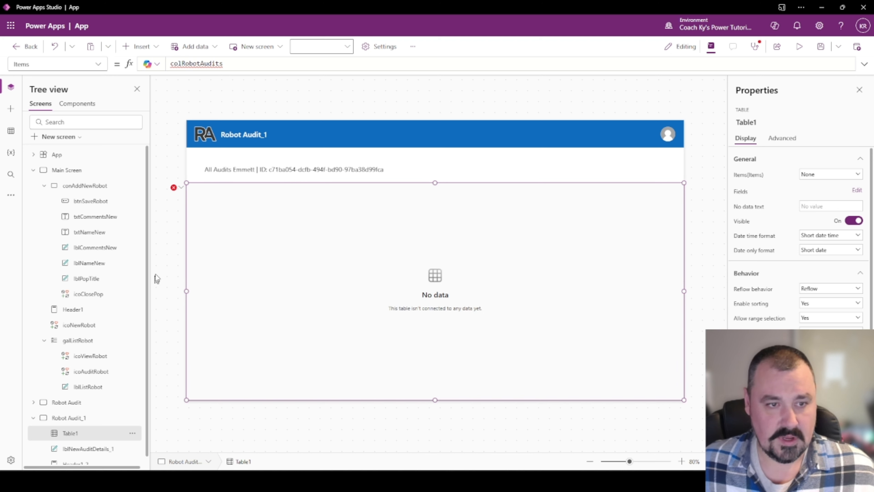
{"action": "left_click", "coordinate": [64, 172]}
Add ClearCollect(colRobotAudits, Filter(common_all_robot_audits, robotID = ThisItem.robotID)) to icoViewRobot's OnSelect.
{"action": "left_click", "coordinate": [637, 188]}
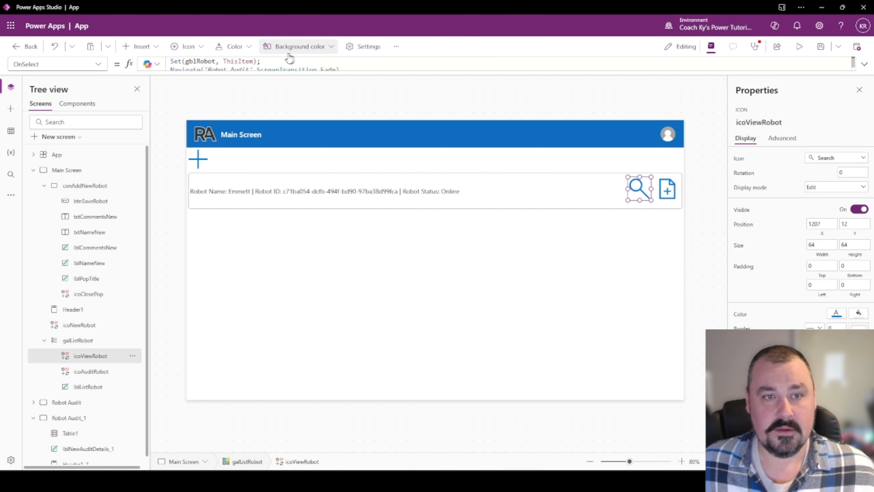
{"action": "left_click", "coordinate": [260, 61]}
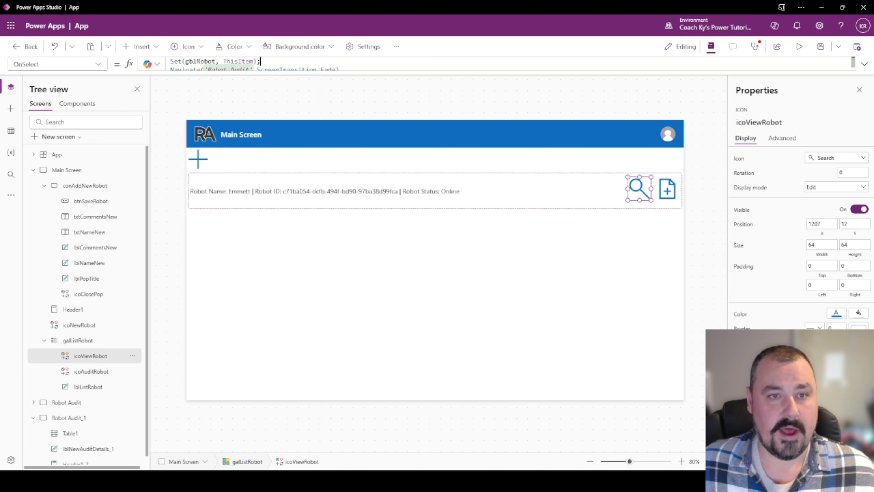
{"action": "key", "text": "shift+Home"}
{"action": "key", "text": "BackSpace"}
{"action": "type", "text": "Clear"}
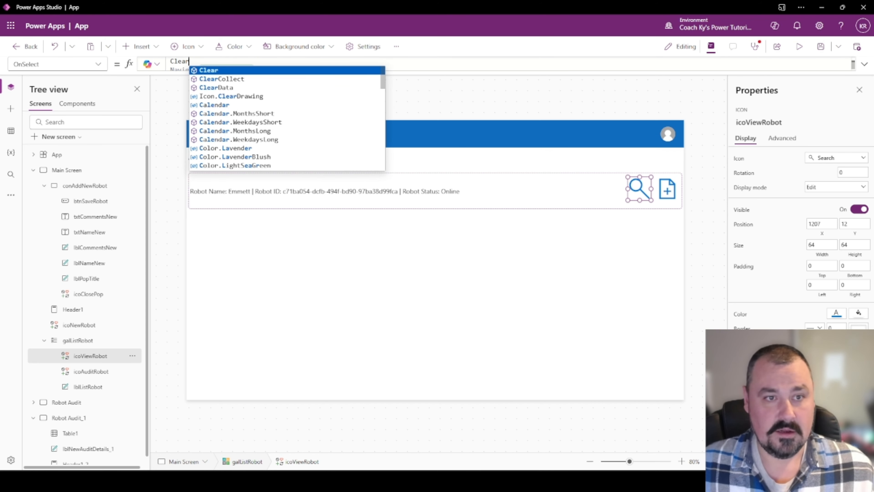
{"action": "type", "text": "Collect(colR"}
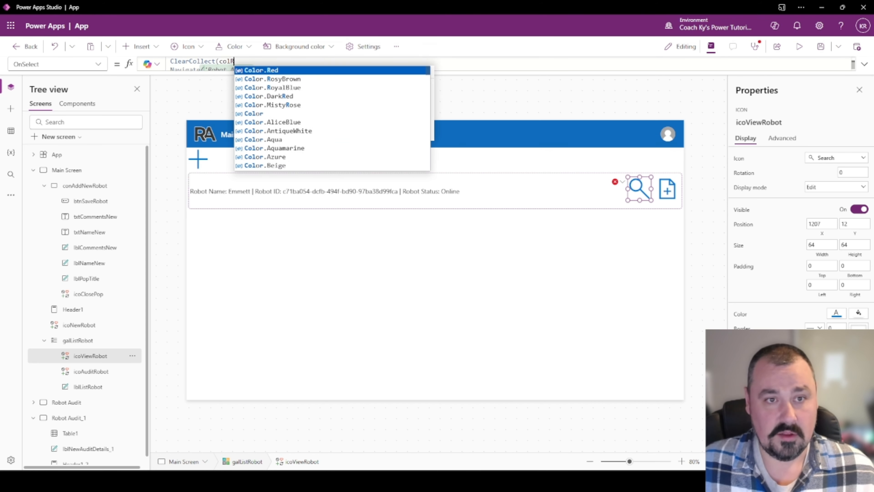
{"action": "type", "text": "obotAudits, "}
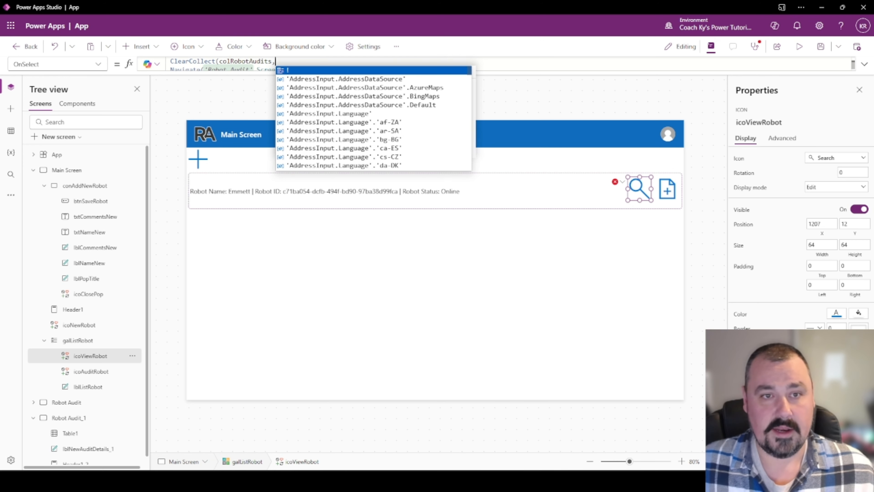
{"action": "type", "text": "Filter("}
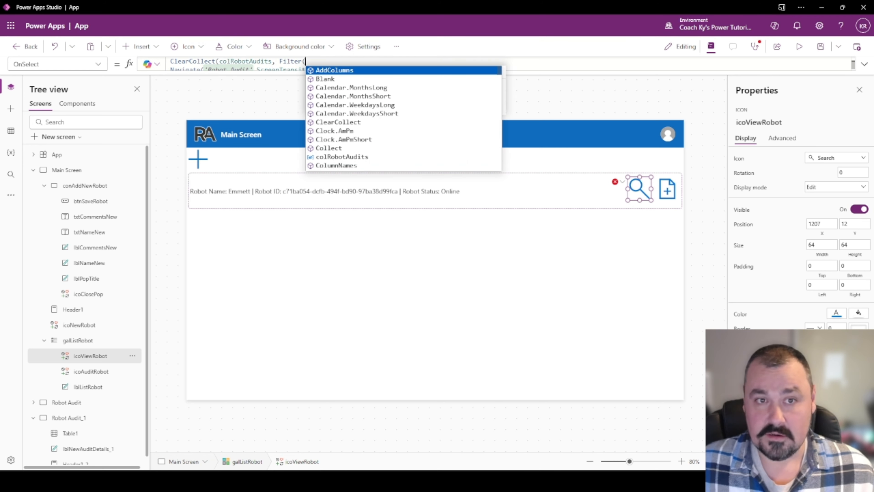
{"action": "type", "text": "comm"}
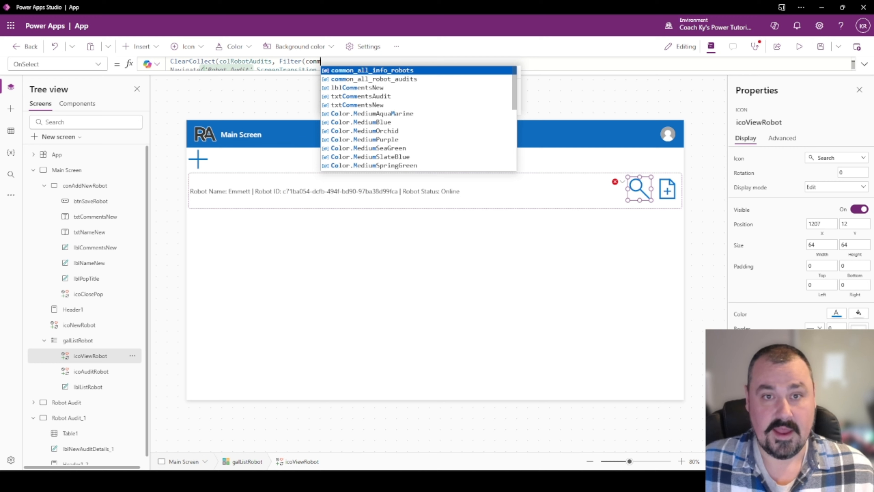
{"action": "key", "text": "Down"}
{"action": "key", "text": "Tab"}
{"action": "type", "text": ", "}
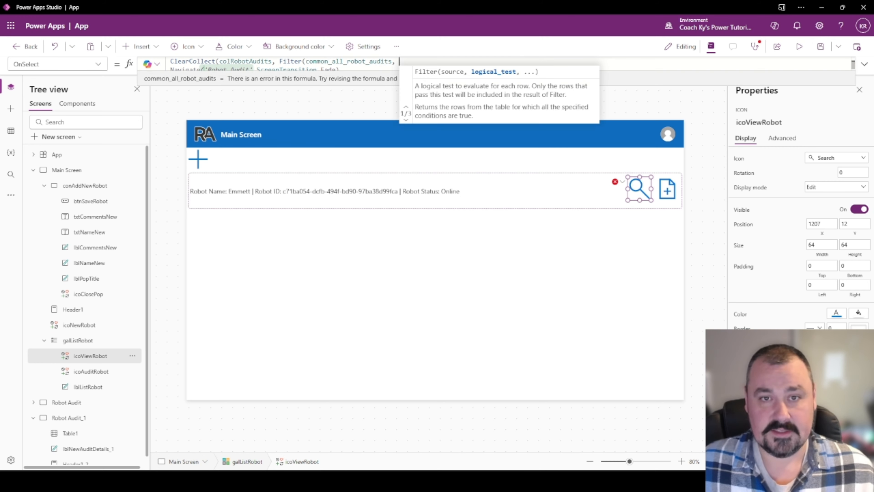
{"action": "type", "text": "robot"}
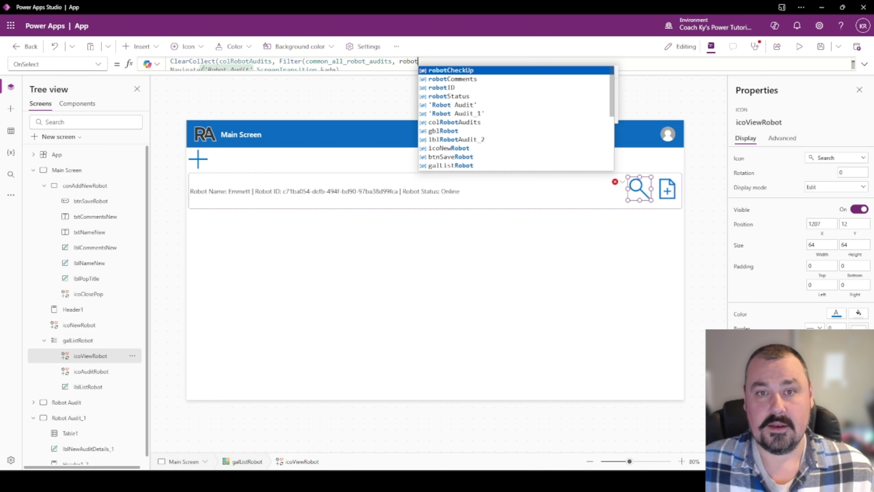
{"action": "type", "text": "ID = This"}
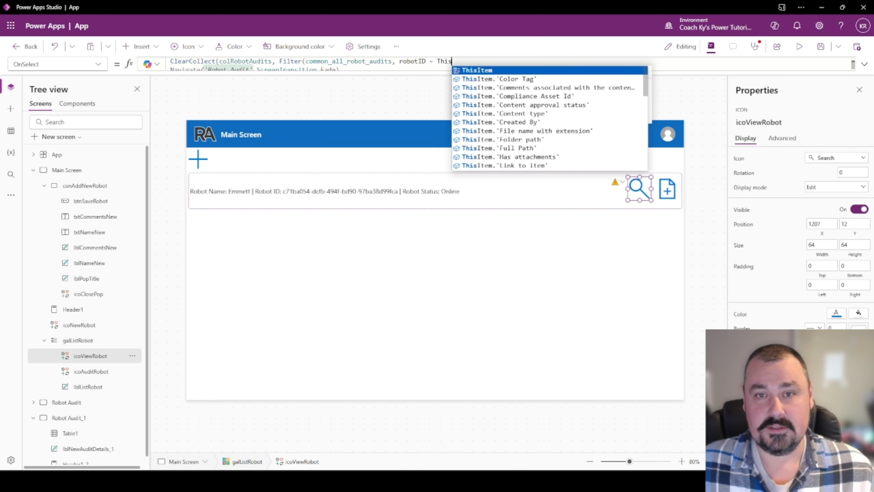
{"action": "type", "text": "Item.rob"}
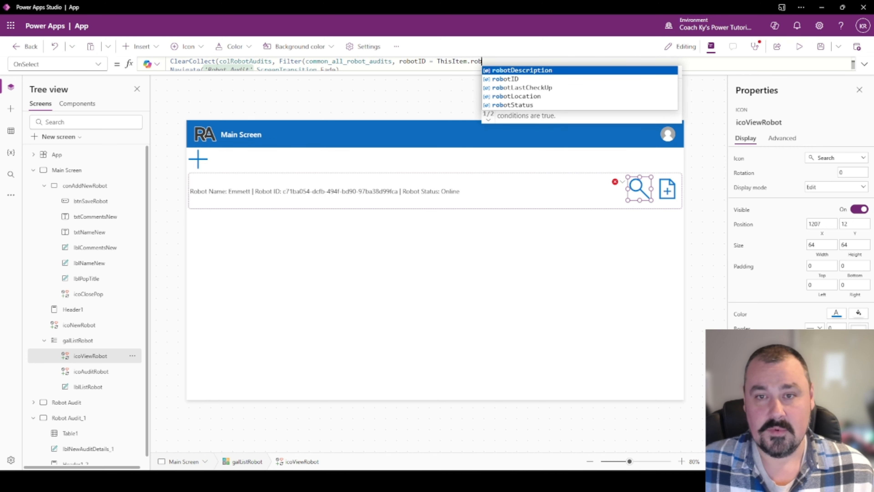
{"action": "type", "text": "otID);"}
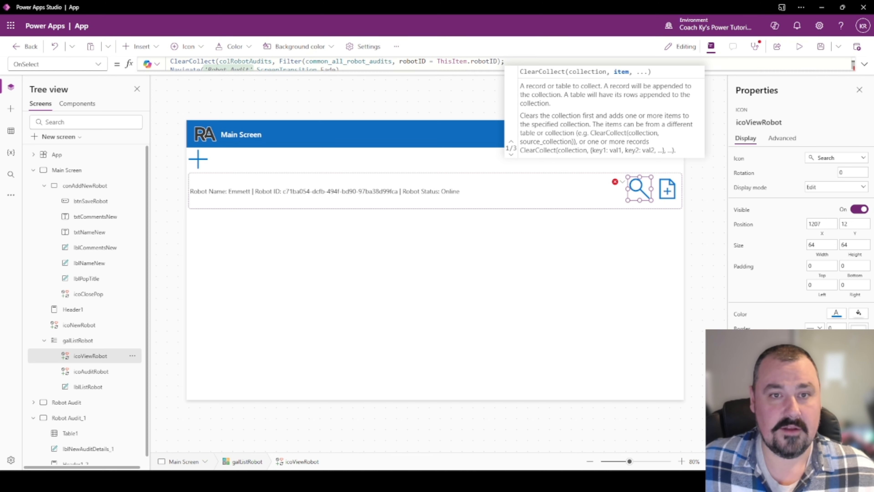
{"action": "left_click_drag", "start_coordinate": [343, 72], "coordinate": [345, 158]}
{"action": "scroll", "coordinate": [283, 105], "scroll_direction": "up", "scroll_amount": 1}
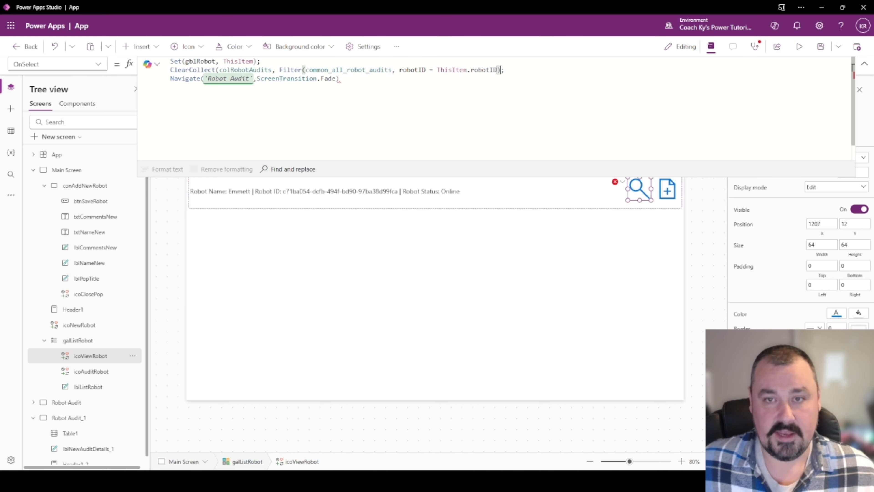
{"action": "type", "text": ")"}
Change the OnSelect's Navigate target from 'Robot Audit' to 'Robot Audit_1'.
{"action": "key", "text": "Right"}
{"action": "key", "text": "Right"}
{"action": "key", "text": "Right"}
{"action": "key", "text": "Right"}
{"action": "key", "text": "Right"}
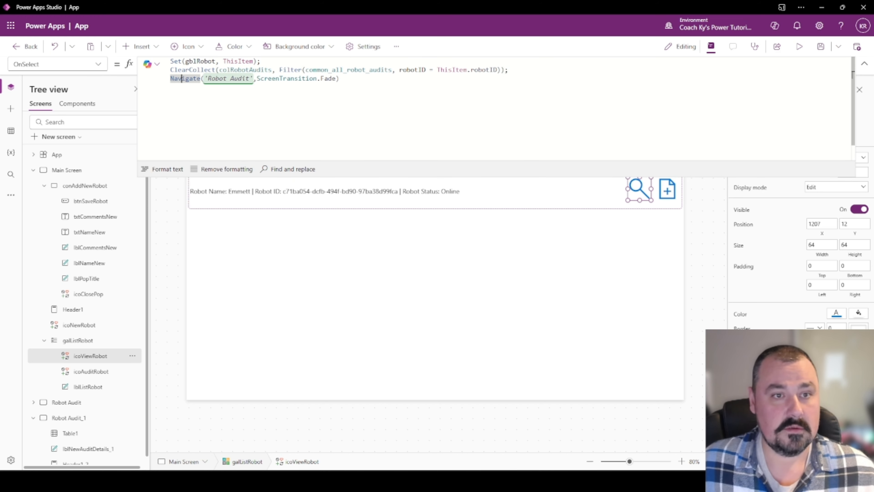
{"action": "key", "text": "Right"}
{"action": "key", "text": "Right"}
{"action": "key", "text": "Right"}
{"action": "key", "text": "Right"}
{"action": "key", "text": "Right"}
{"action": "key", "text": "Right"}
{"action": "key", "text": "Right"}
{"action": "key", "text": "Right"}
{"action": "key", "text": "Right"}
{"action": "key", "text": "Right"}
{"action": "key", "text": "Right"}
{"action": "key", "text": "Right"}
{"action": "key", "text": "Right"}
{"action": "key", "text": "Right"}
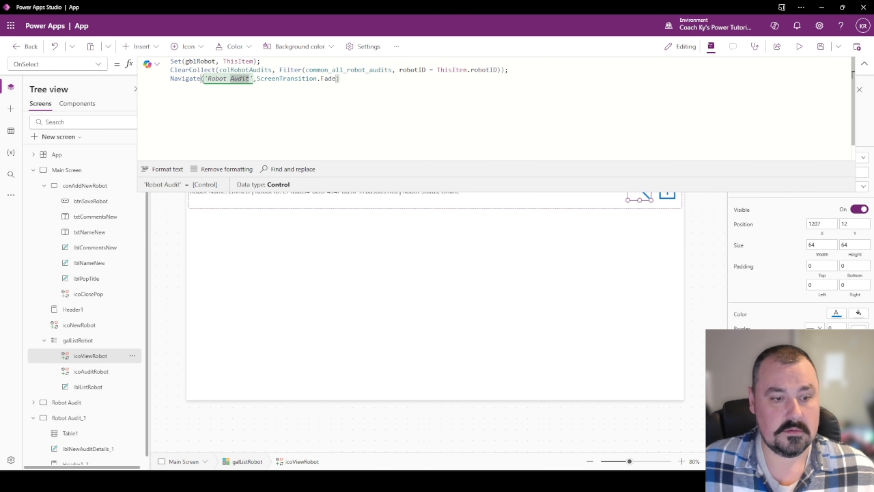
{"action": "type", "text": "_1"}
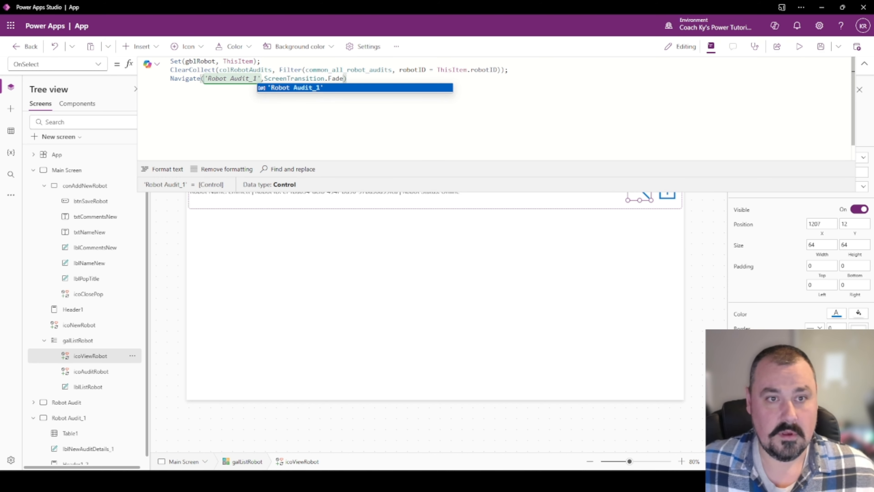
{"action": "left_click", "coordinate": [865, 64]}
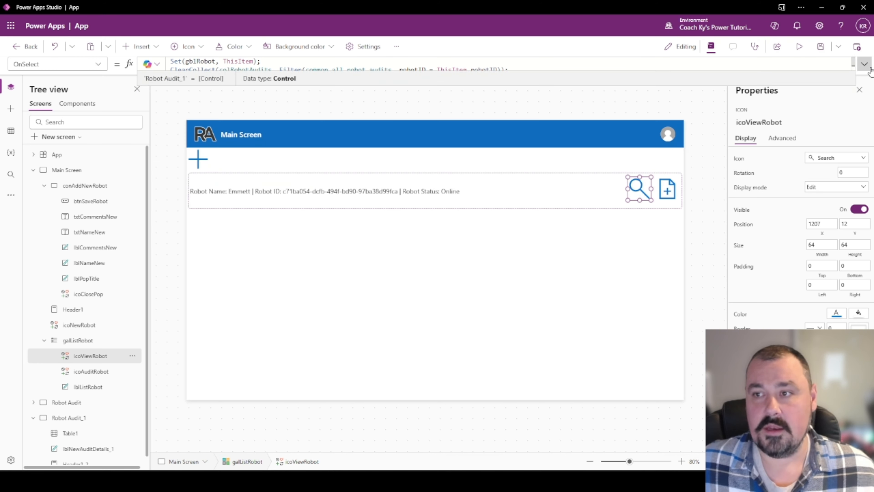
{"action": "left_click", "coordinate": [647, 102]}
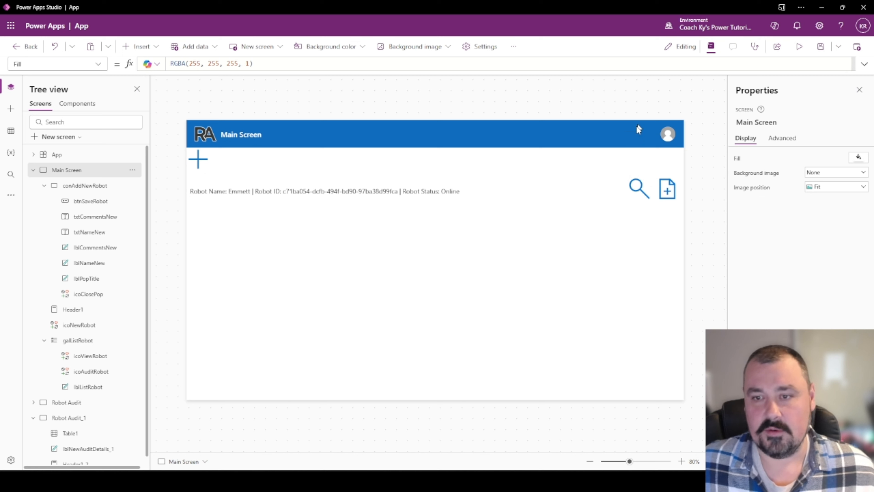
Set Table1's data source to common_all_robot_audits, accepting the column replacement prompt.
{"action": "left_click", "coordinate": [636, 192], "text": "alt"}
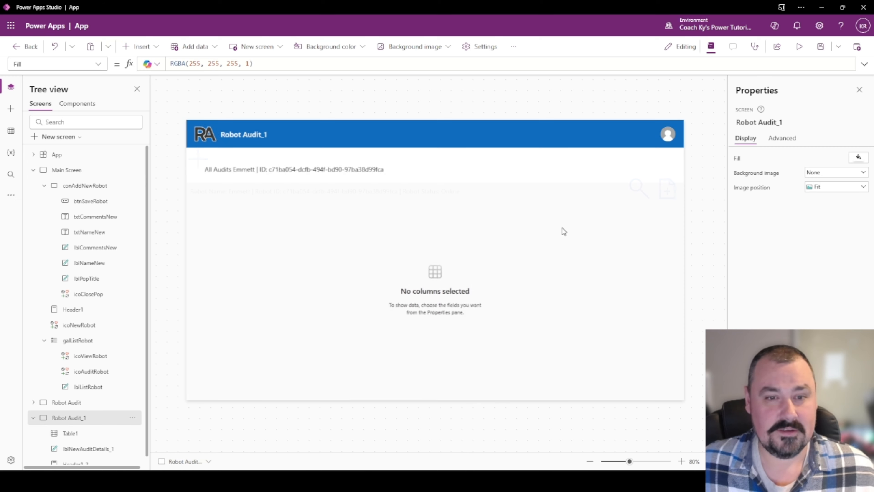
{"action": "left_click", "coordinate": [489, 278]}
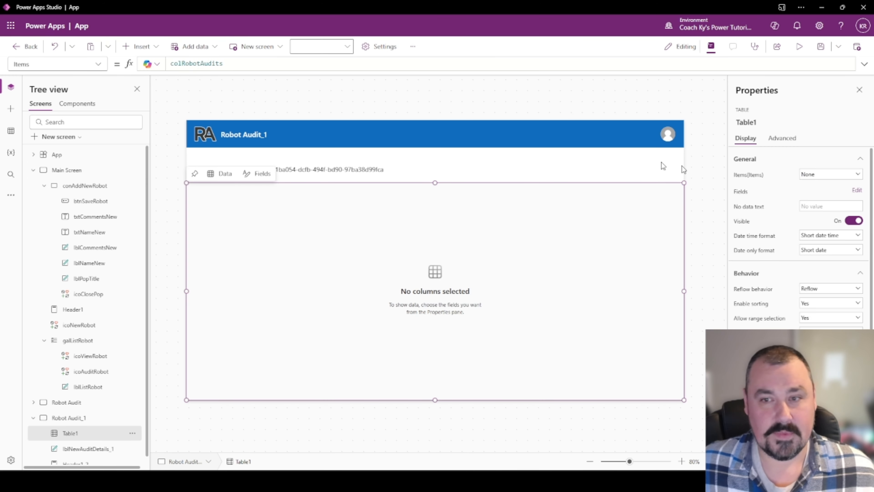
{"action": "left_click", "coordinate": [822, 174]}
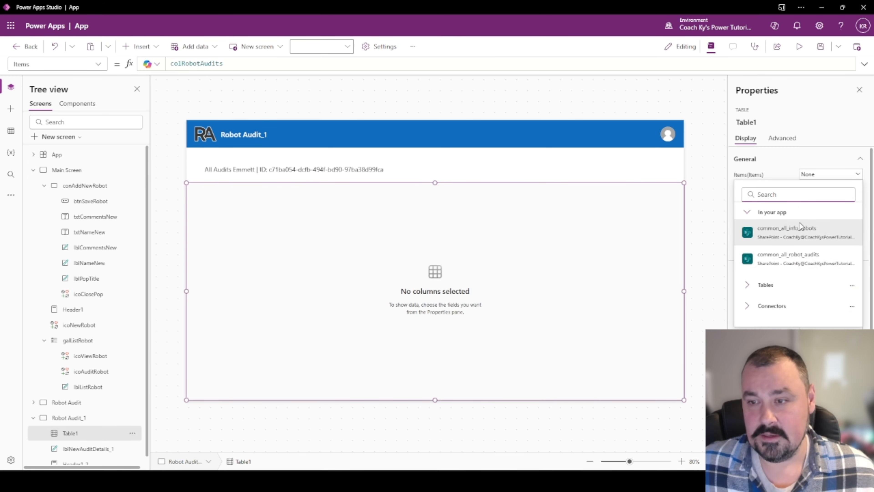
{"action": "left_click", "coordinate": [739, 260]}
{"action": "left_click", "coordinate": [540, 274]}
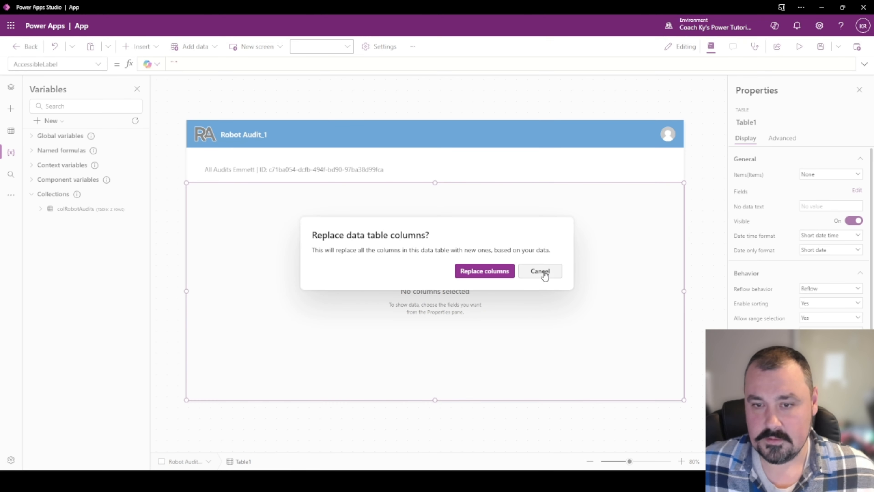
{"action": "left_click", "coordinate": [542, 273]}
{"action": "left_click", "coordinate": [822, 175]}
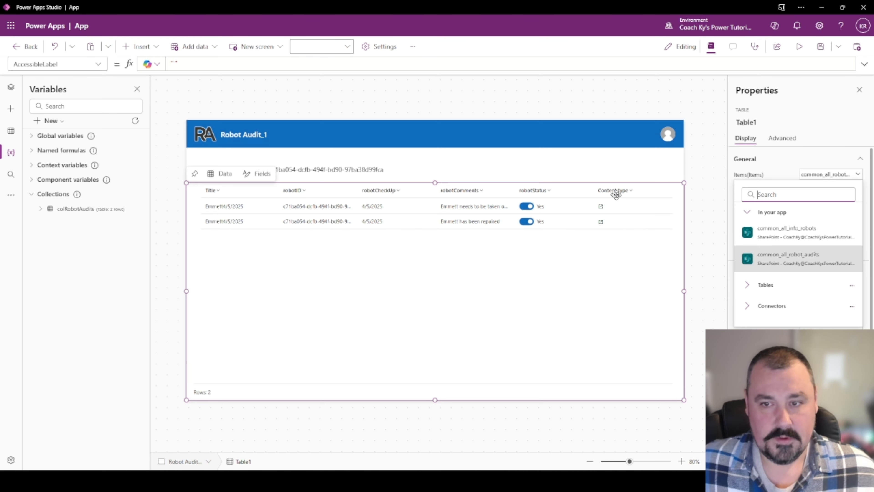
Replace Table1's Items formula with colRobotAudits.
{"action": "left_click", "coordinate": [97, 65]}
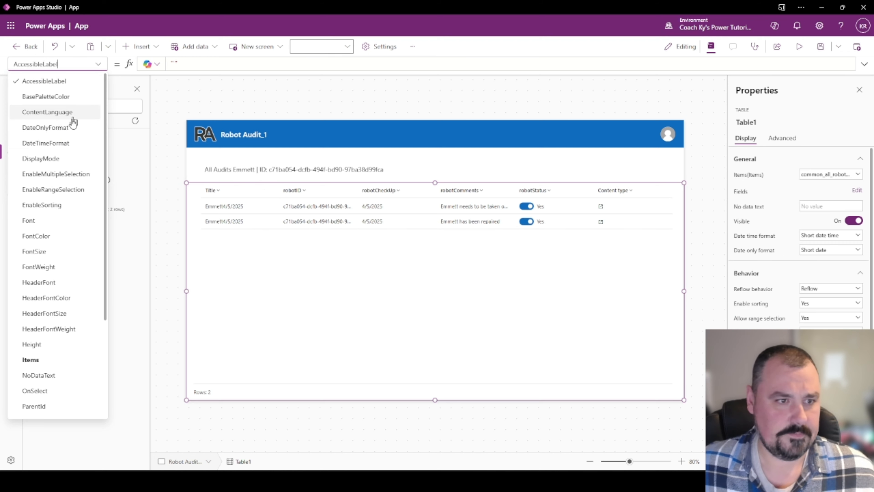
{"action": "left_click", "coordinate": [31, 360]}
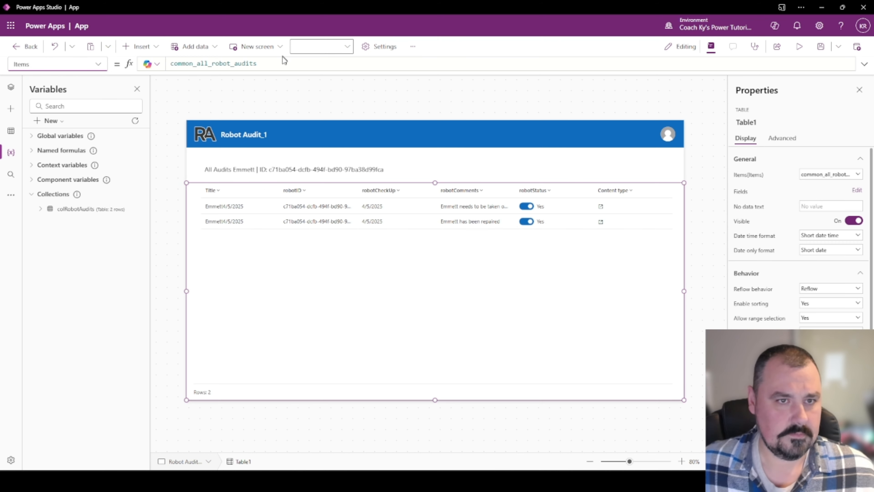
{"action": "left_click", "coordinate": [283, 63]}
{"action": "key", "text": "ctrl+a"}
{"action": "type", "text": "col"}
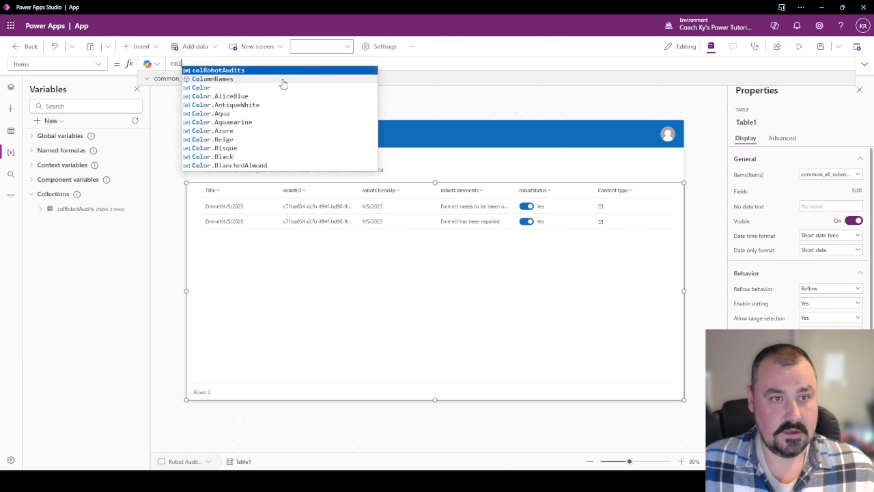
{"action": "key", "text": "Tab"}
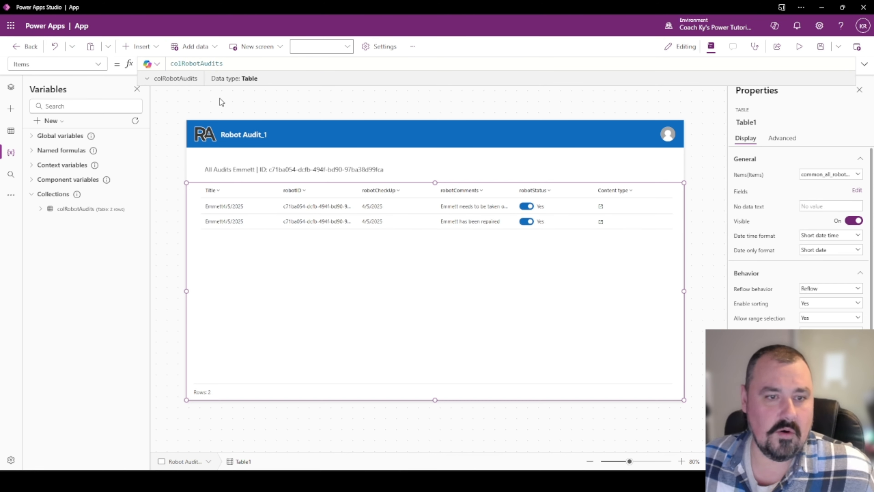
Review Table1's fields and data source panes, then open the New Robot form on Main Screen.
{"action": "left_click", "coordinate": [326, 102]}
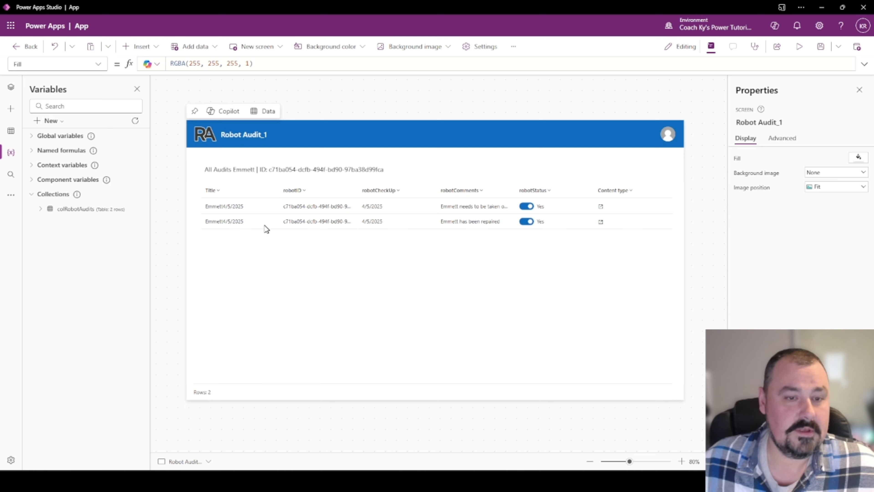
{"action": "left_click", "coordinate": [378, 284]}
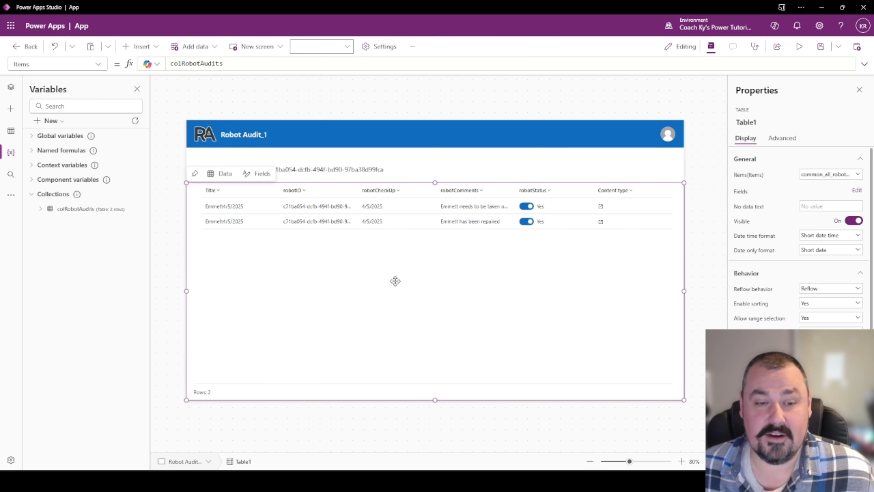
{"action": "left_click", "coordinate": [856, 190]}
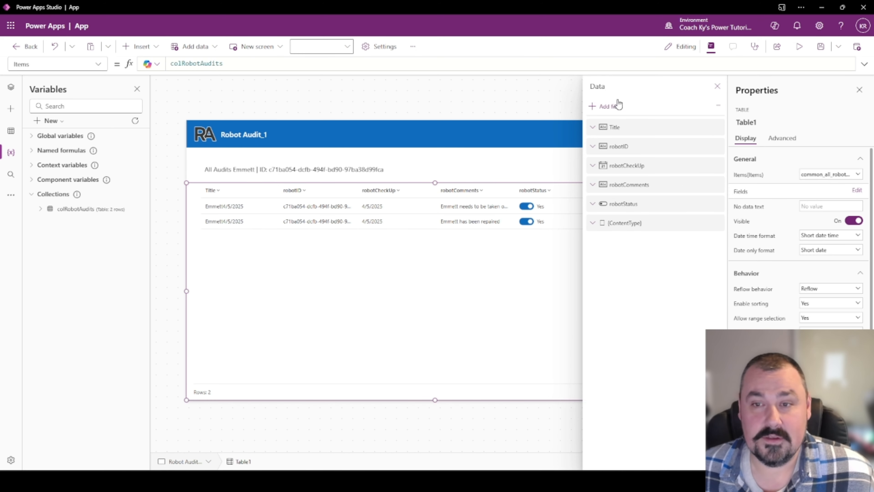
{"action": "left_click", "coordinate": [718, 86]}
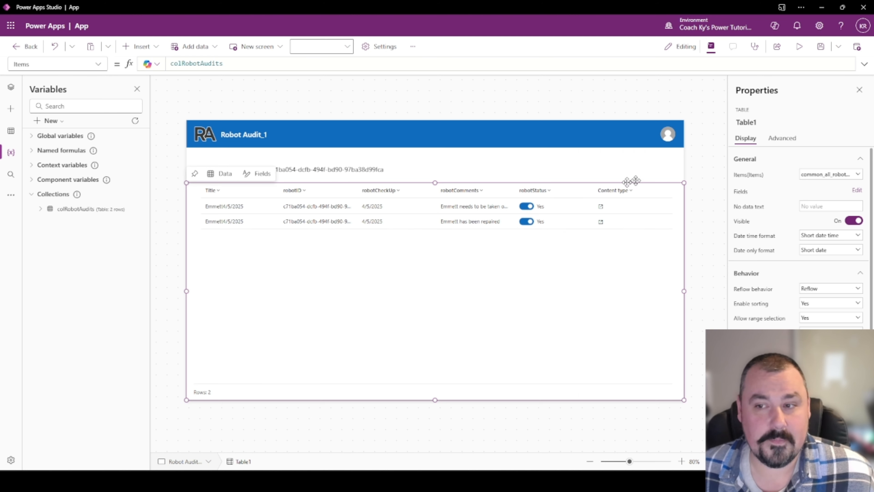
{"action": "left_click", "coordinate": [814, 176]}
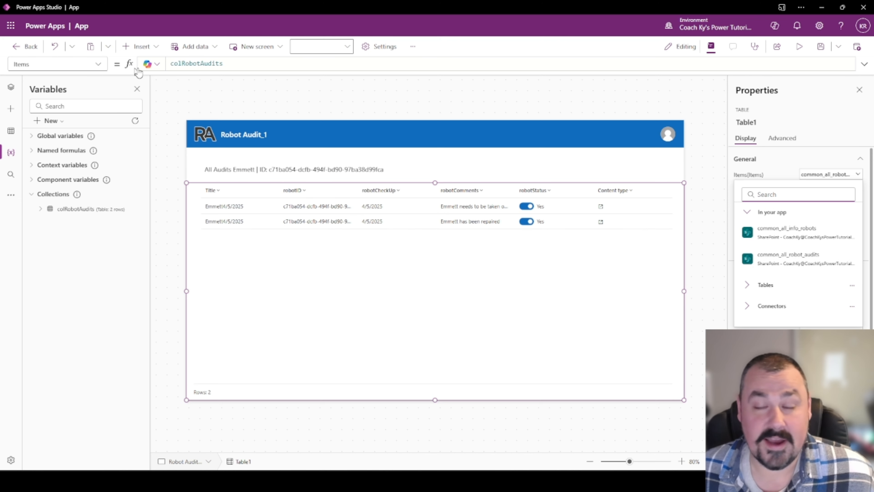
{"action": "left_click", "coordinate": [454, 289]}
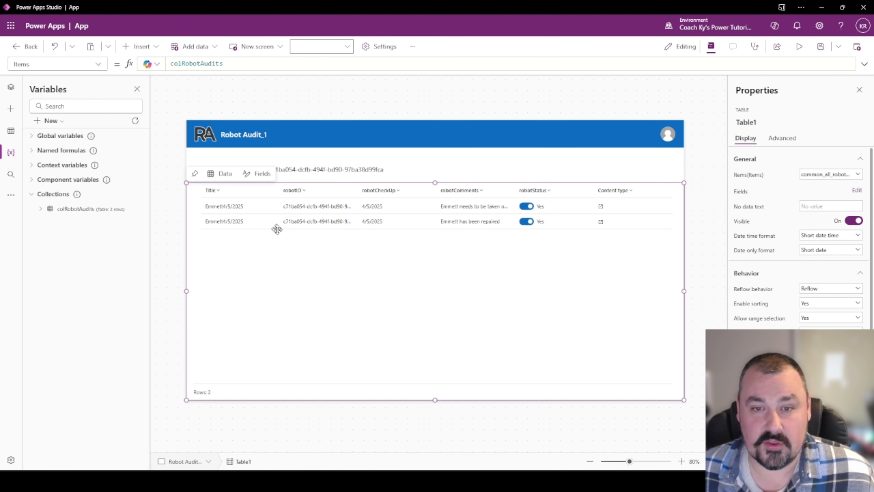
{"action": "left_click", "coordinate": [206, 115]}
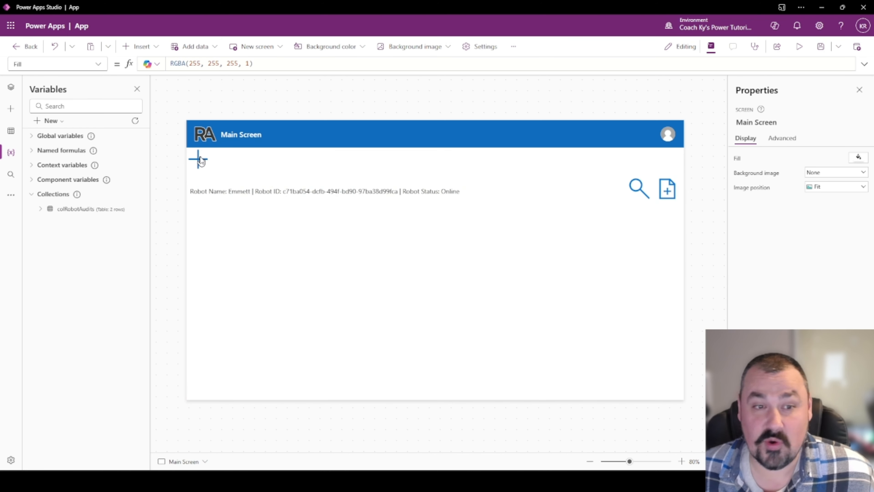
{"action": "left_click", "coordinate": [200, 159], "text": "alt"}
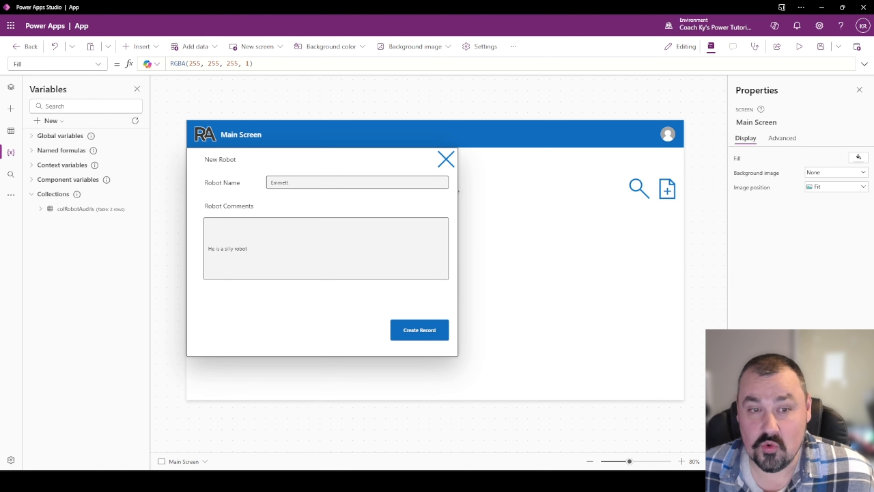
In preview, save a new robot named Dad with the comment 'Dad is the best robot'.
{"action": "left_click", "coordinate": [799, 47]}
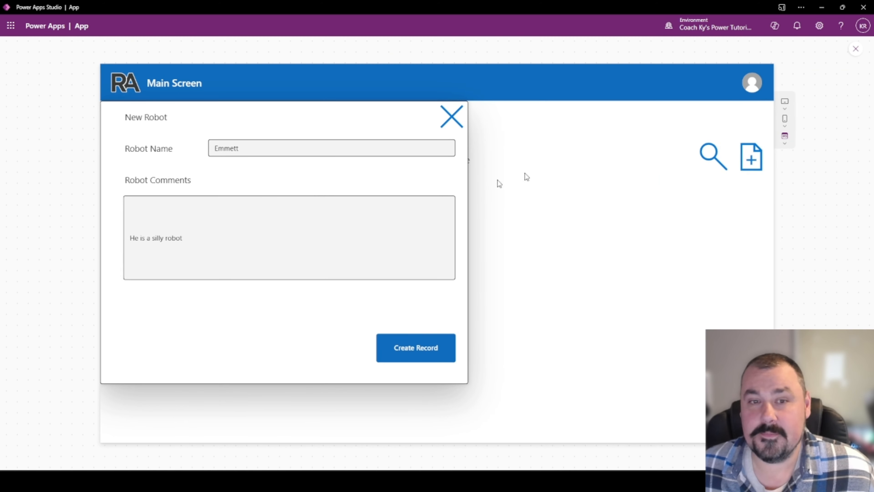
{"action": "left_click_drag", "start_coordinate": [279, 147], "coordinate": [219, 155]}
{"action": "type", "text": "Dad"}
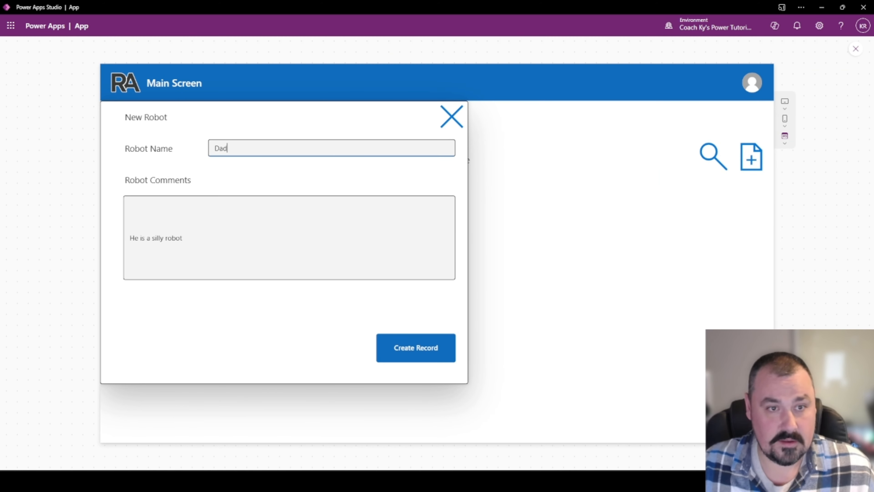
{"action": "key", "text": "Tab"}
{"action": "type", "text": "Dad"}
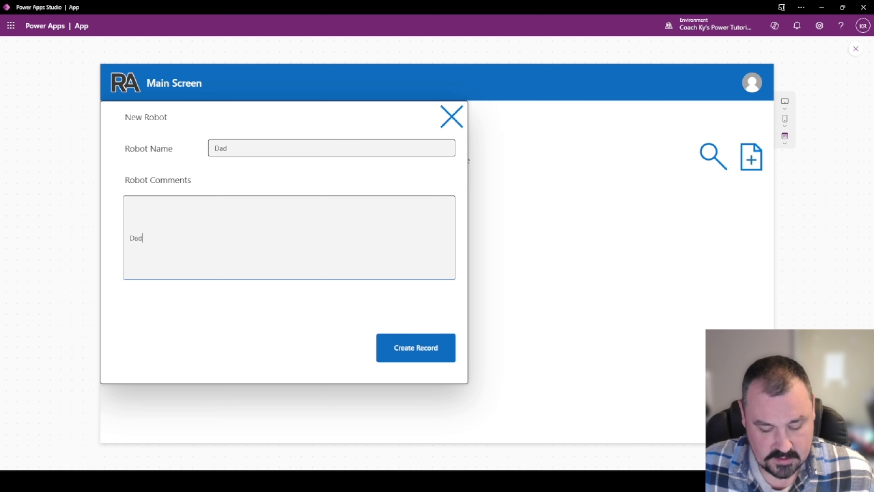
{"action": "type", "text": " is the best robot"}
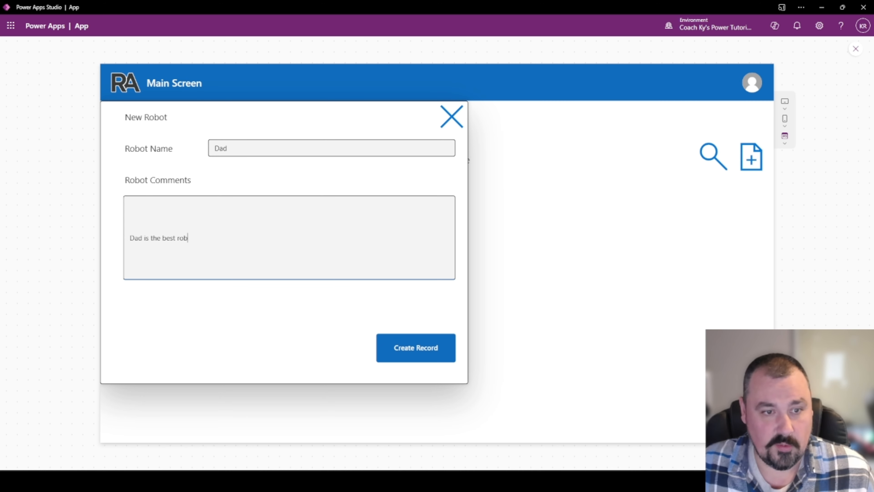
{"action": "left_click", "coordinate": [410, 344]}
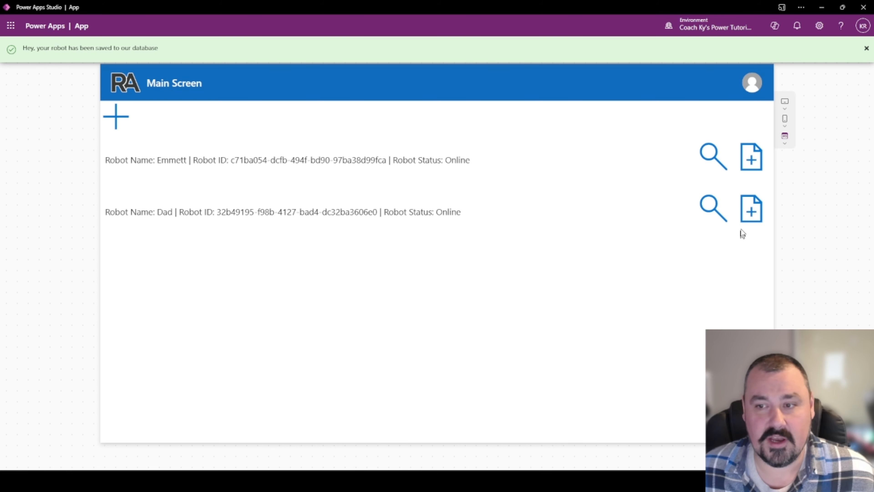
Submit an audit for Dad commented 'Dad needs to be repaired!' with status Offline.
{"action": "left_click", "coordinate": [751, 210]}
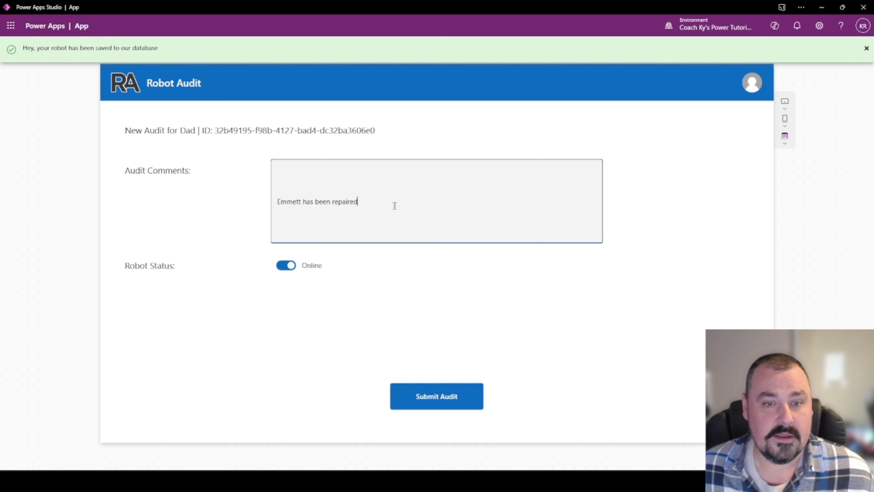
{"action": "left_click_drag", "start_coordinate": [394, 204], "coordinate": [249, 202]}
{"action": "type", "text": "Dad "}
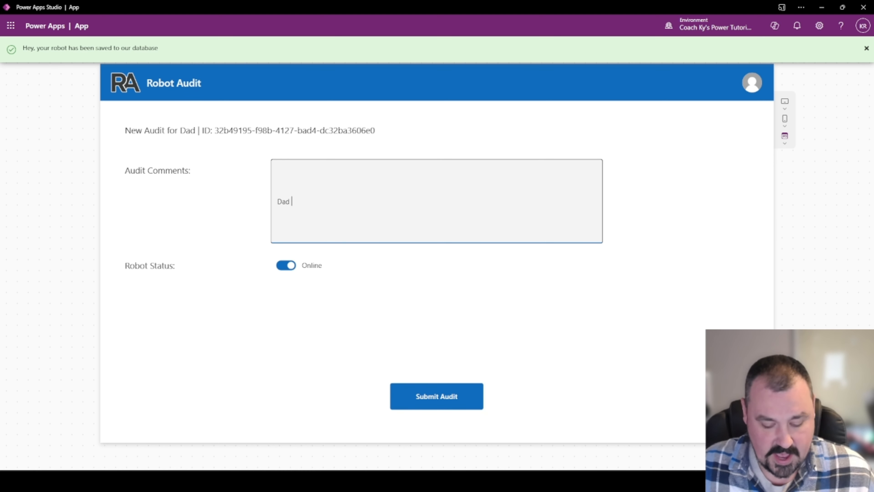
{"action": "type", "text": "needs to be r"}
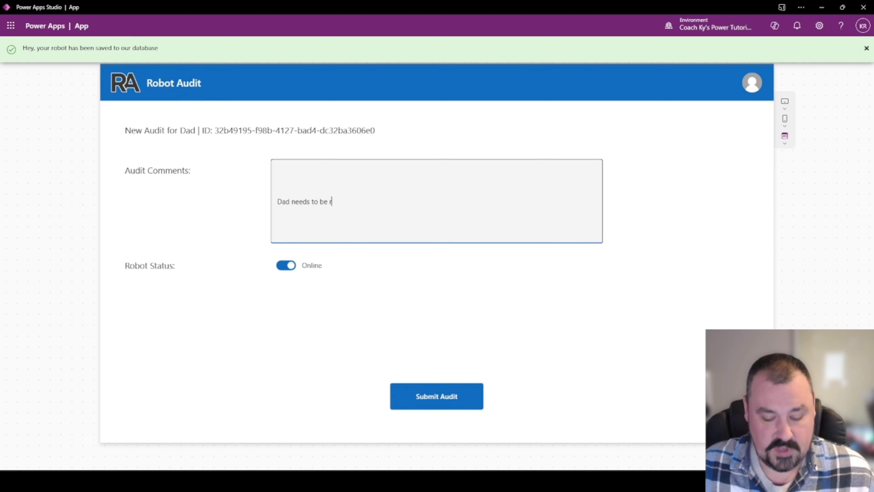
{"action": "type", "text": "epaired!"}
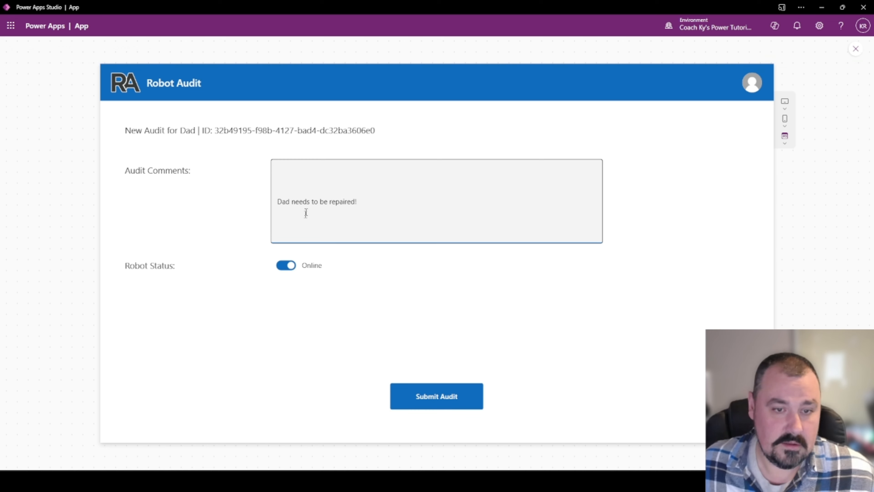
{"action": "left_click", "coordinate": [288, 266]}
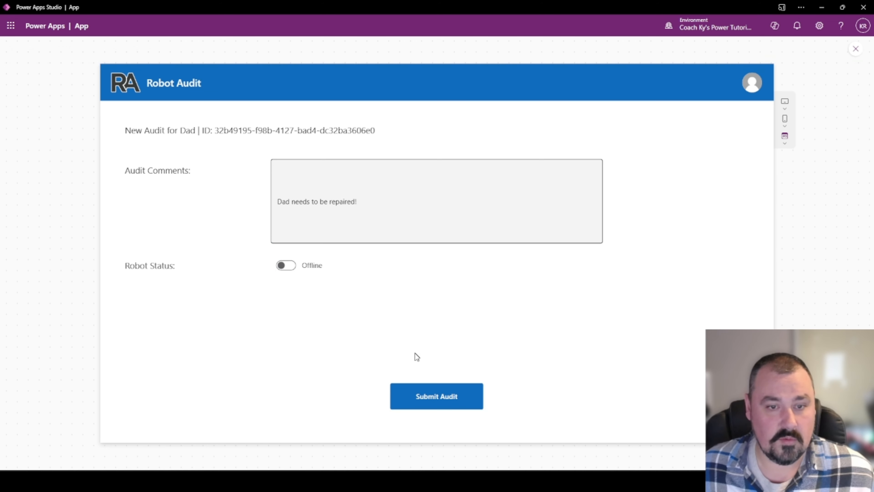
{"action": "left_click", "coordinate": [447, 403]}
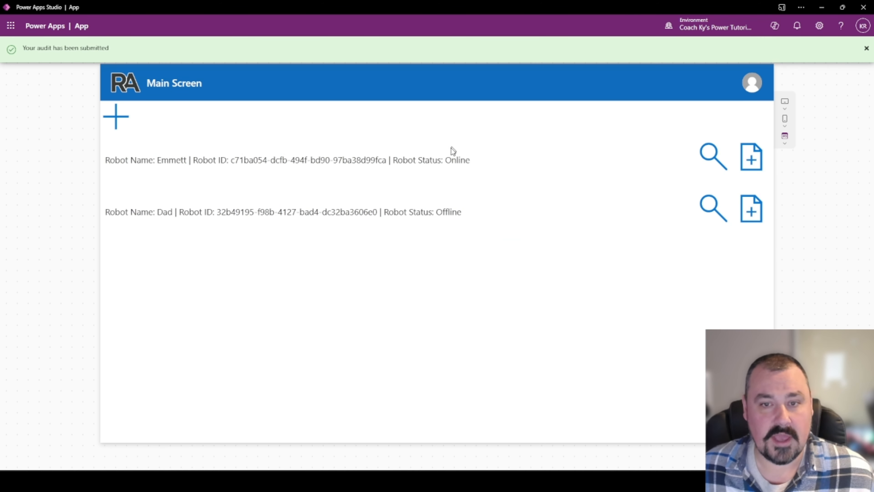
Submit a second Dad audit, 'Dad has now been repaired!', with status back to Online.
{"action": "left_click", "coordinate": [751, 209]}
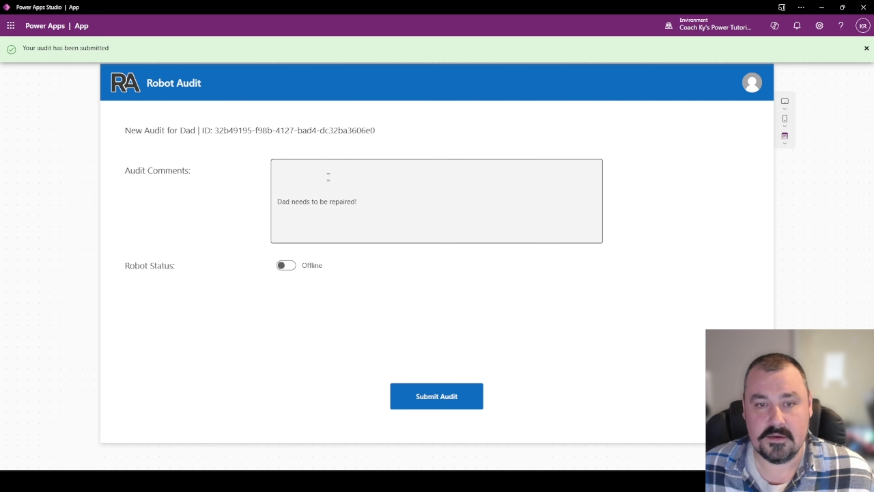
{"action": "left_click_drag", "start_coordinate": [357, 201], "coordinate": [292, 201]}
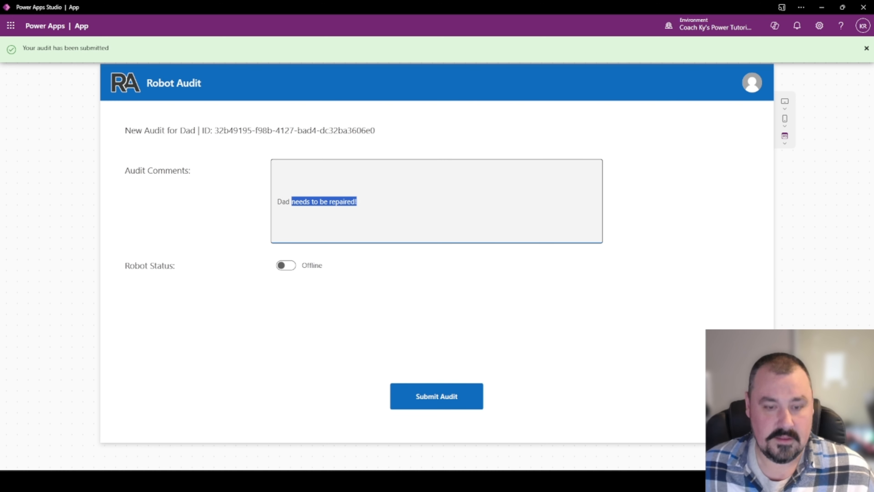
{"action": "type", "text": "has now be"}
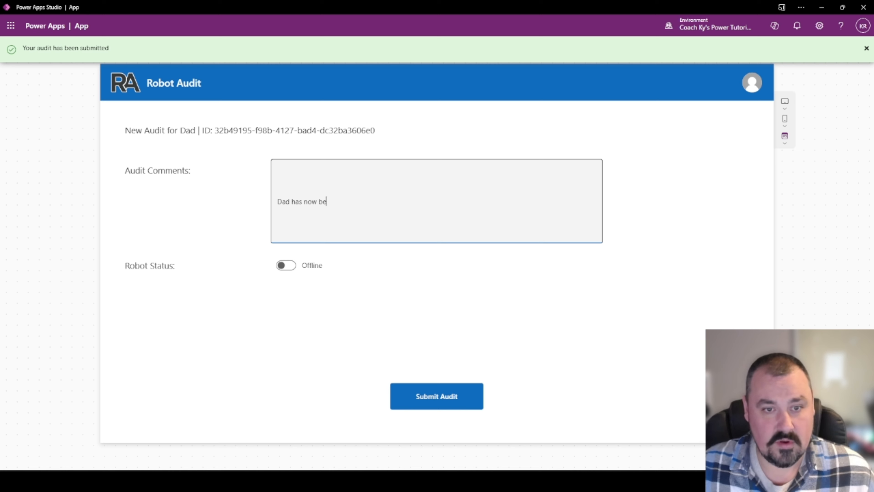
{"action": "type", "text": "en repaired!"}
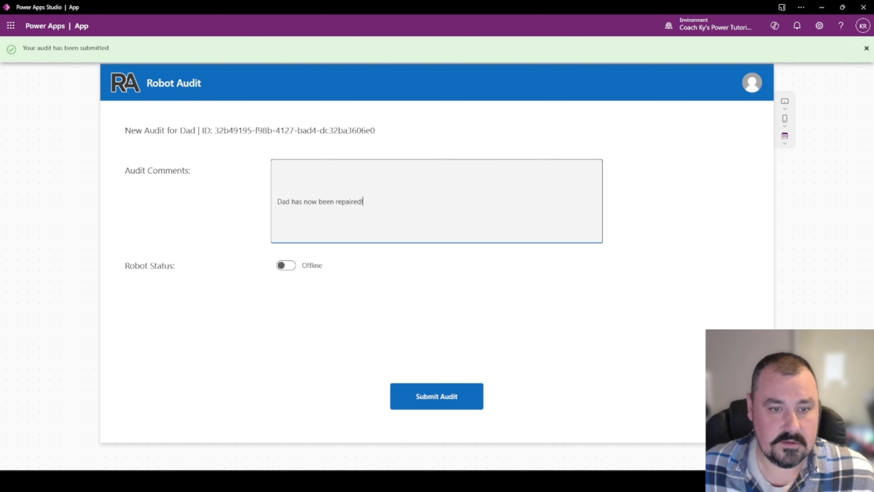
{"action": "left_click", "coordinate": [286, 267]}
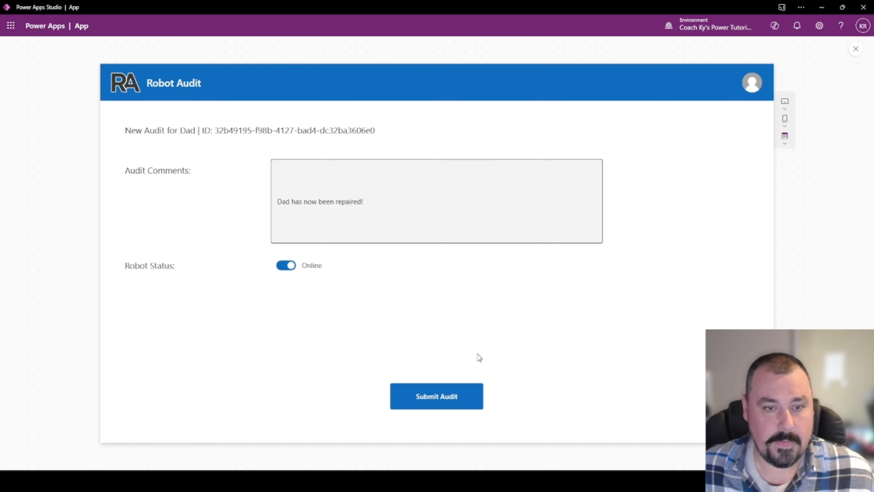
{"action": "left_click", "coordinate": [427, 405]}
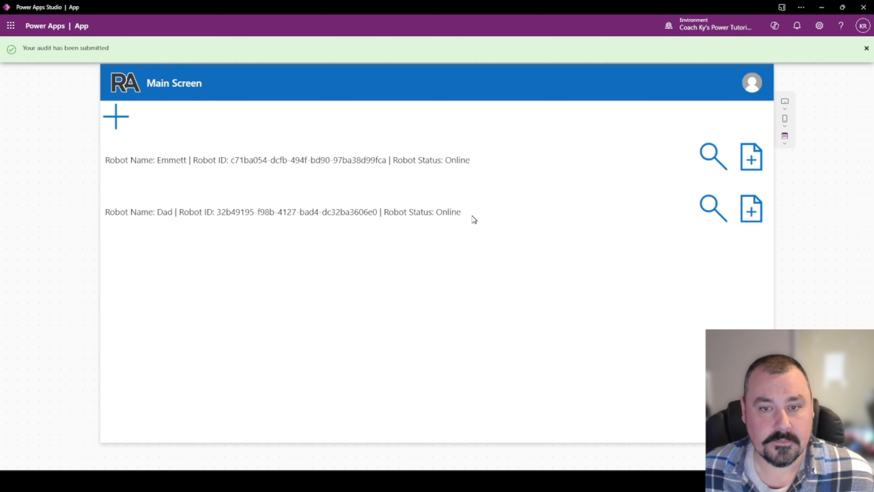
{"action": "left_click", "coordinate": [705, 213]}
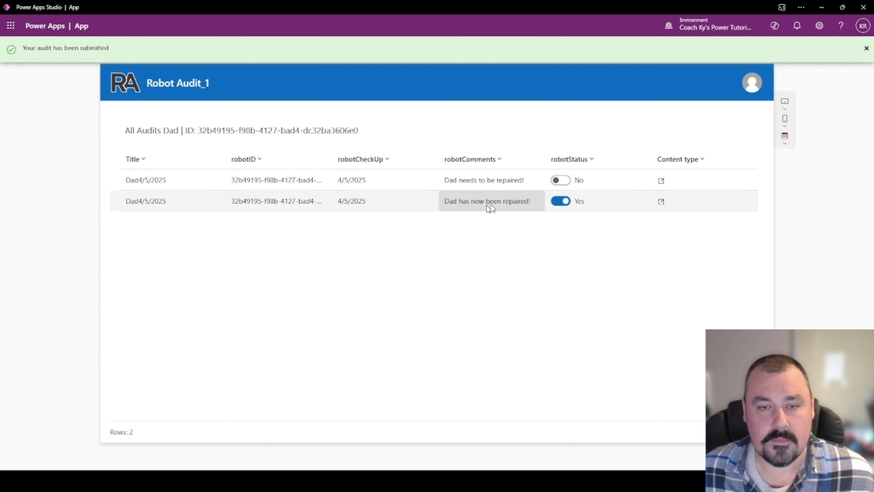
{"action": "left_click", "coordinate": [586, 162]}
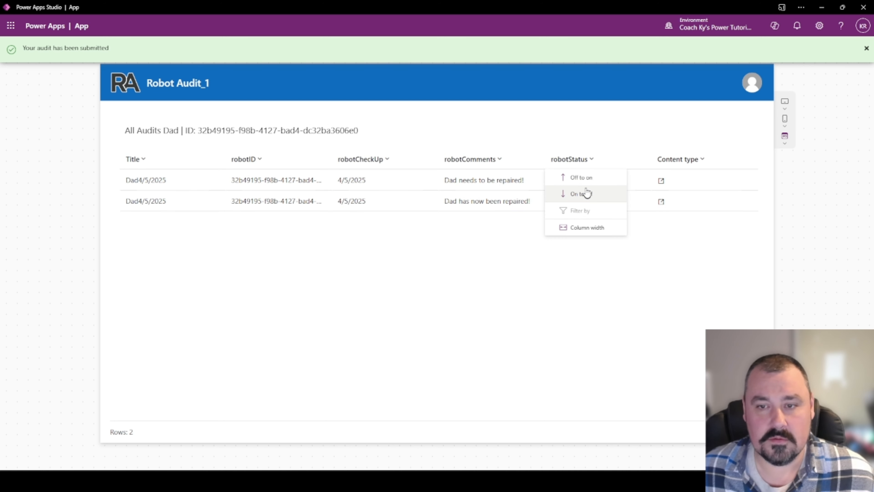
{"action": "left_click", "coordinate": [518, 171]}
{"action": "left_click", "coordinate": [380, 162]}
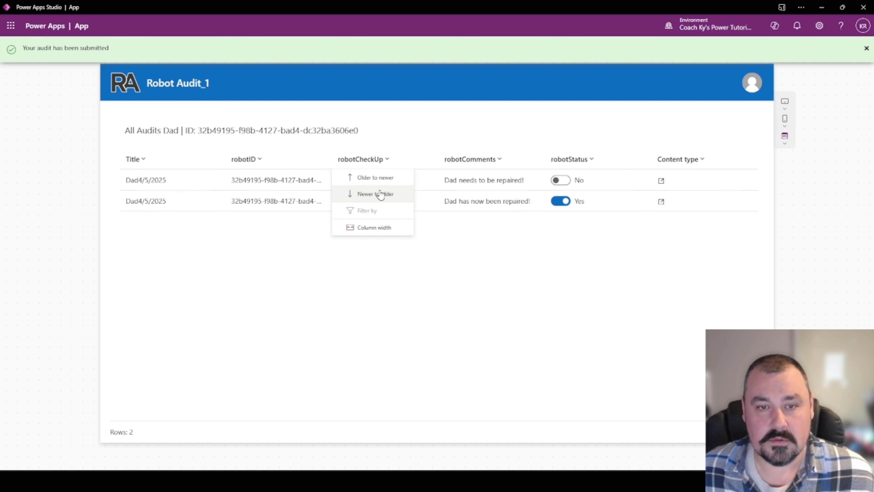
{"action": "left_click", "coordinate": [373, 193]}
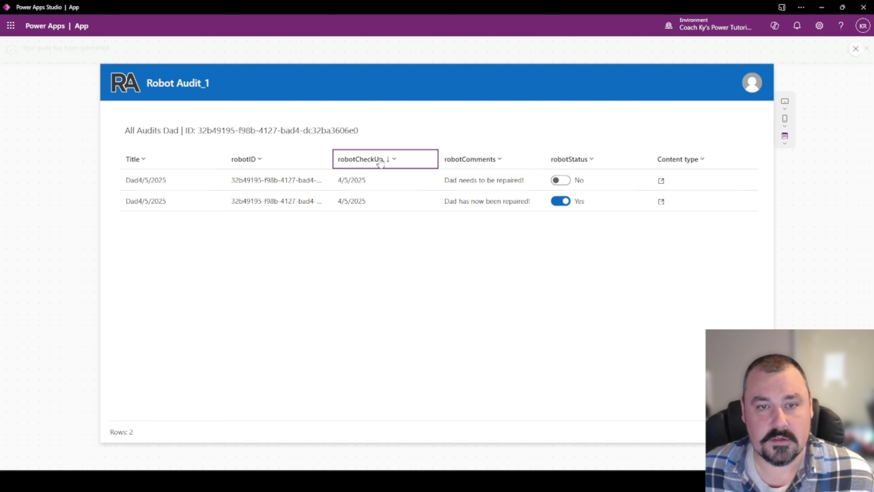
{"action": "left_click", "coordinate": [378, 160]}
{"action": "left_click", "coordinate": [377, 176]}
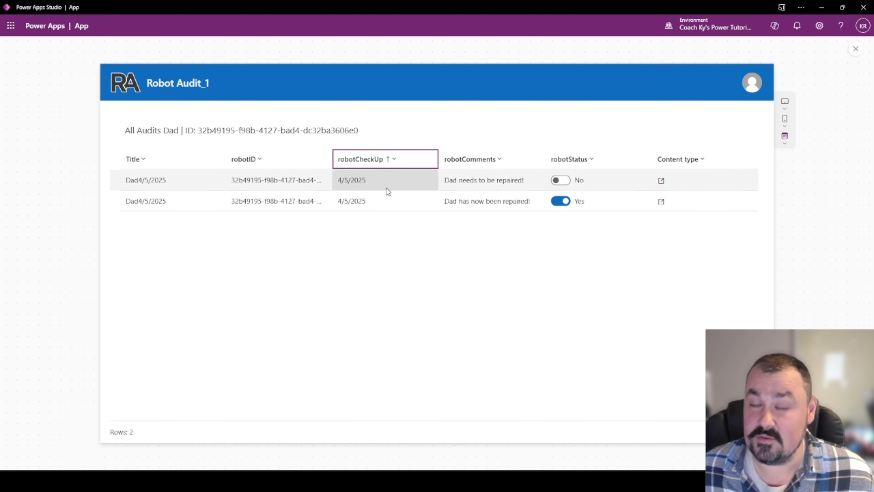
{"action": "left_click", "coordinate": [123, 86]}
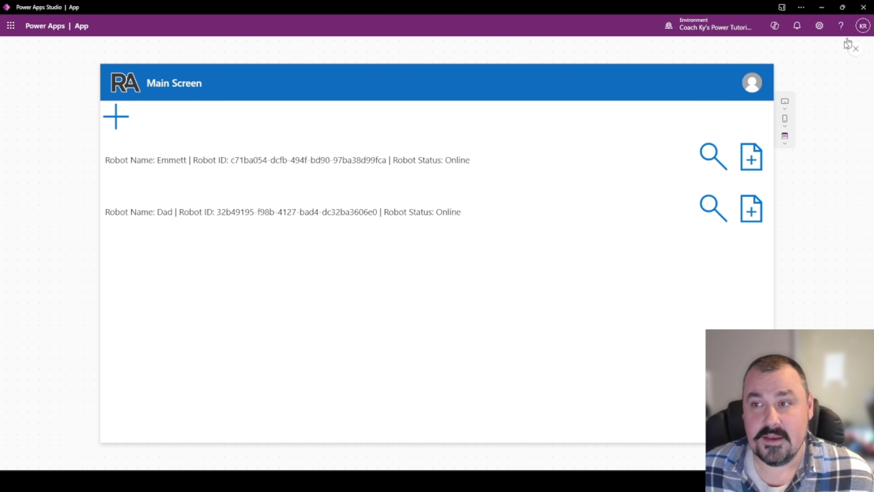
Exit the preview, then open Dad's and Emmett's audit histories, returning to the robot list each time.
{"action": "left_click", "coordinate": [856, 50]}
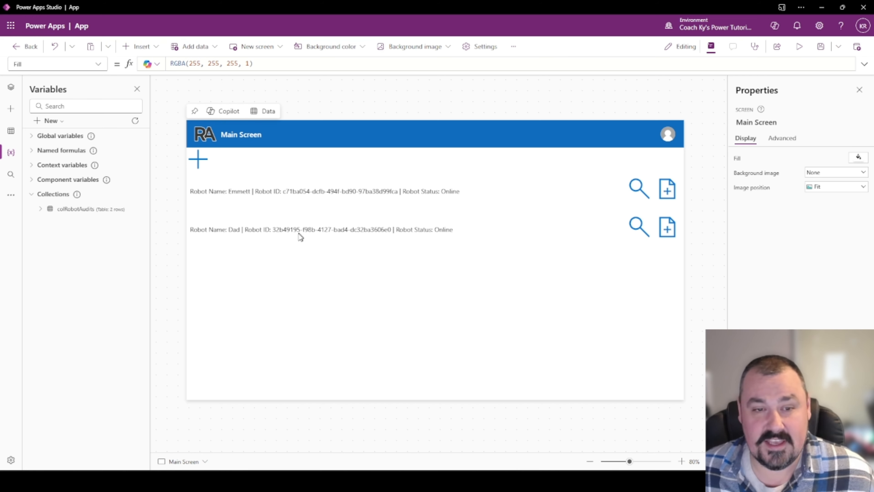
{"action": "left_click", "coordinate": [634, 233]}
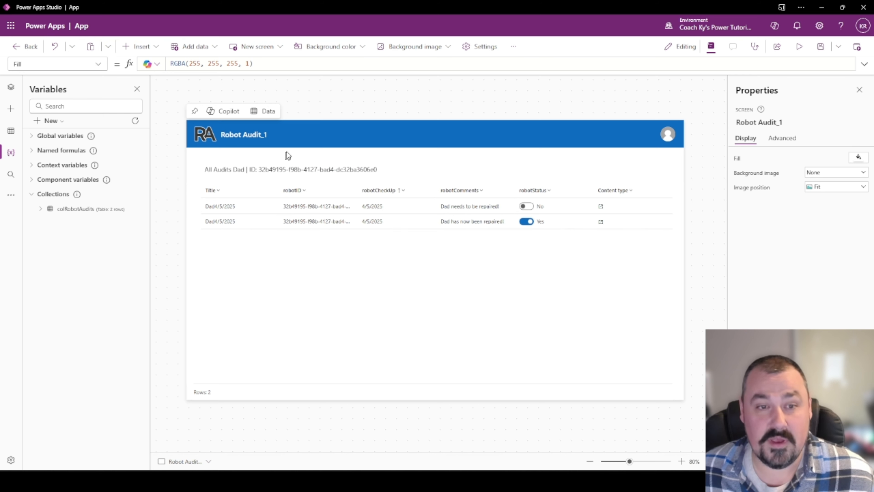
{"action": "left_click", "coordinate": [206, 136], "text": "alt"}
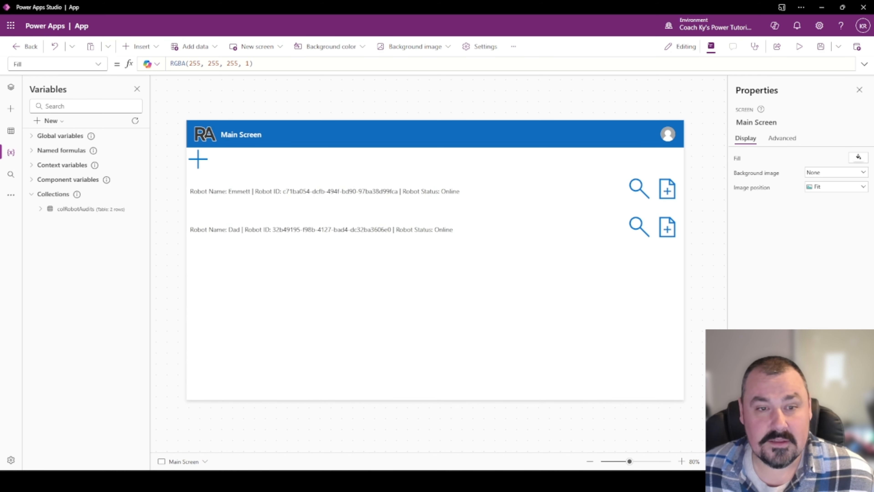
{"action": "left_click", "coordinate": [637, 190], "text": "alt"}
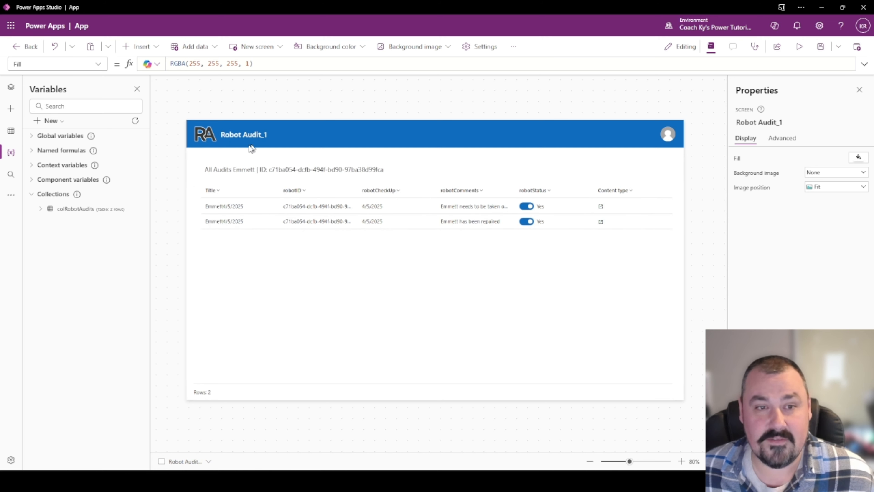
{"action": "left_click", "coordinate": [207, 141], "text": "alt"}
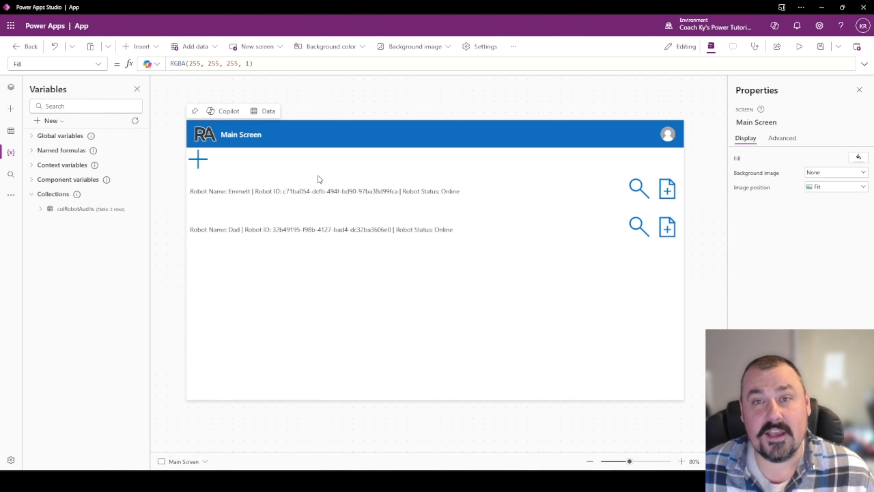